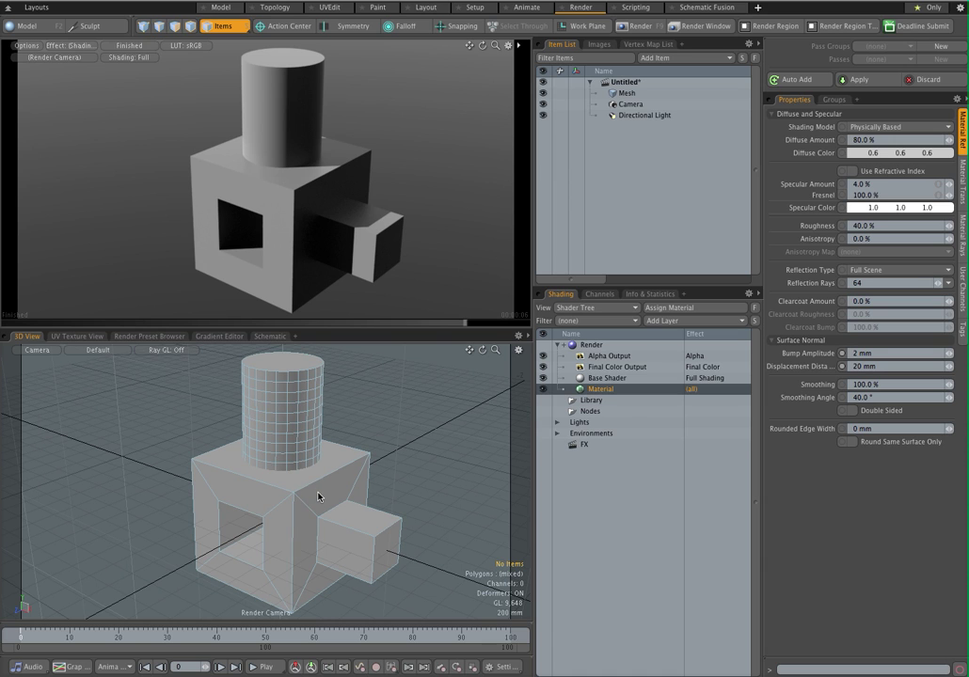
Step: Add a Cel Edges Material custom layer to the shader tree above the base Material
left_click(701, 325)
mouse_move(698, 382)
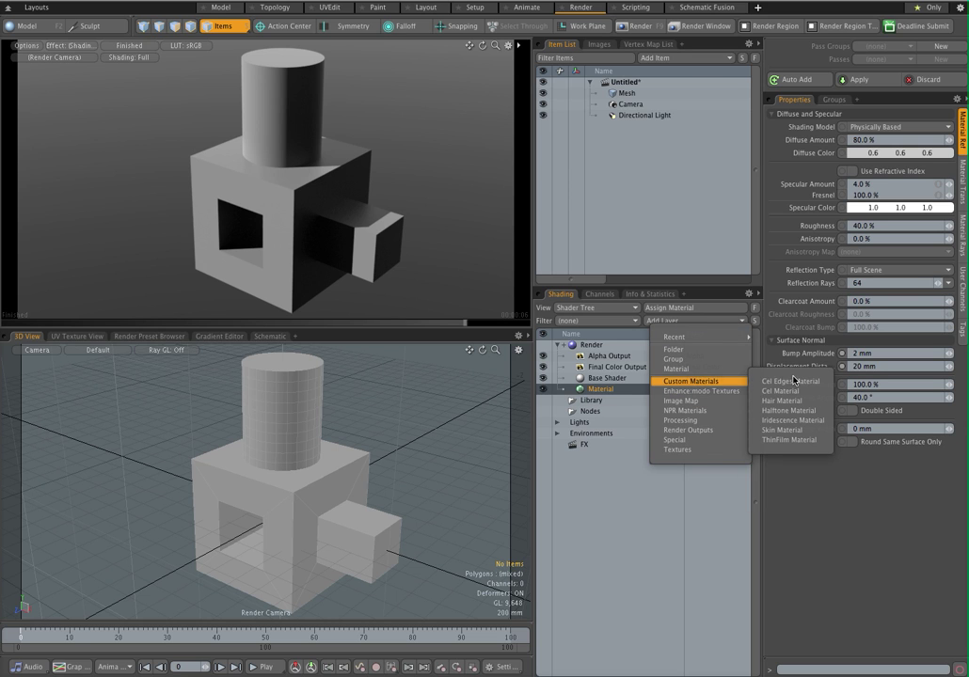
left_click(791, 381)
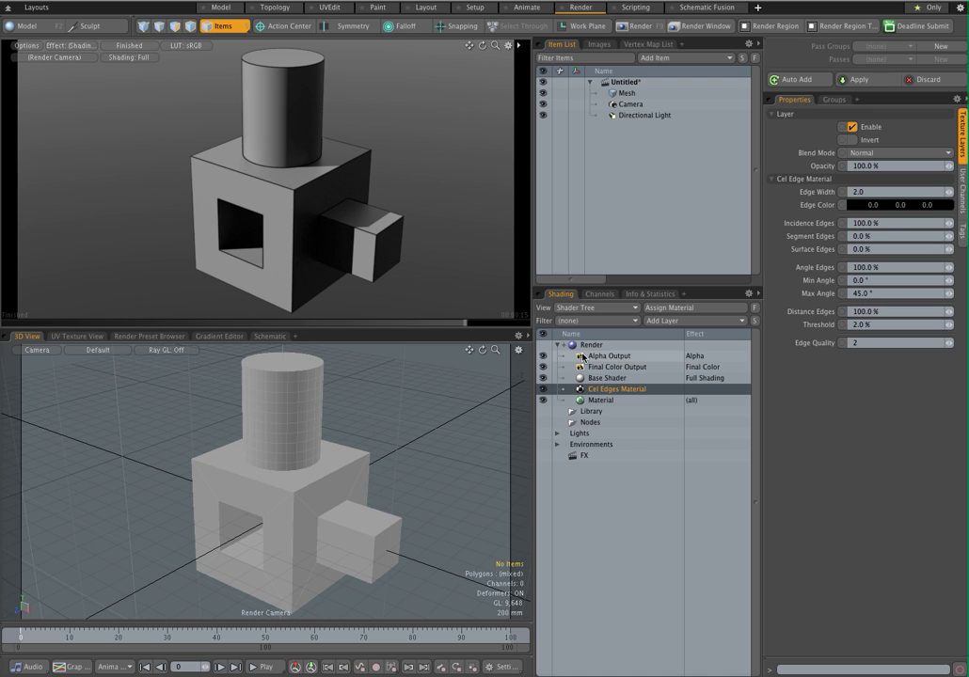
Step: Set the base Material's Diffuse Amount, Specular Amount and Fresnel to 0%
left_click(606, 402)
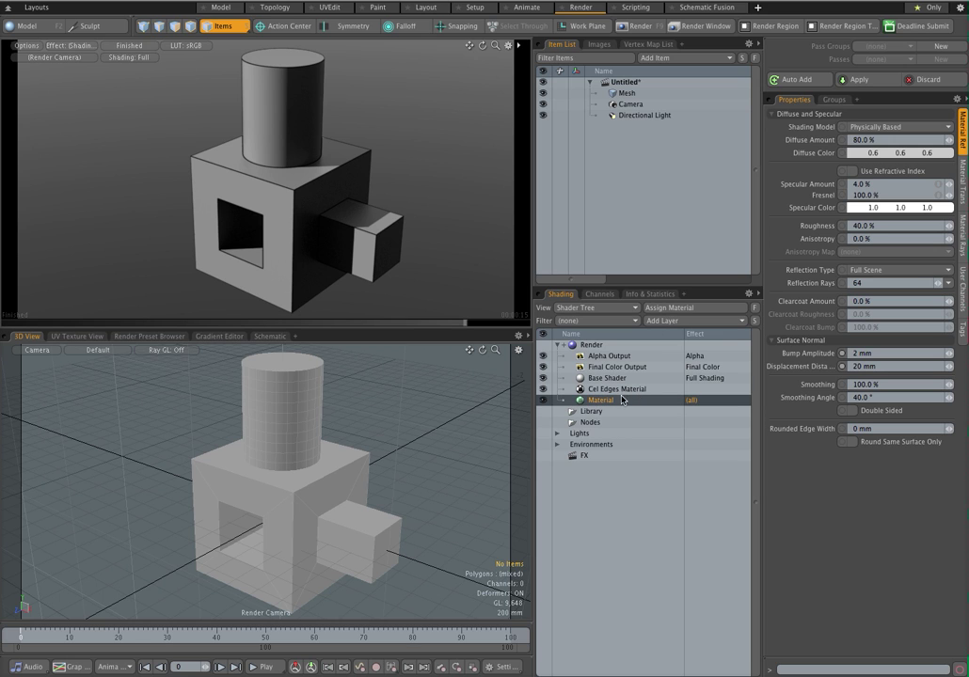
left_click_drag(888, 138, 786, 141)
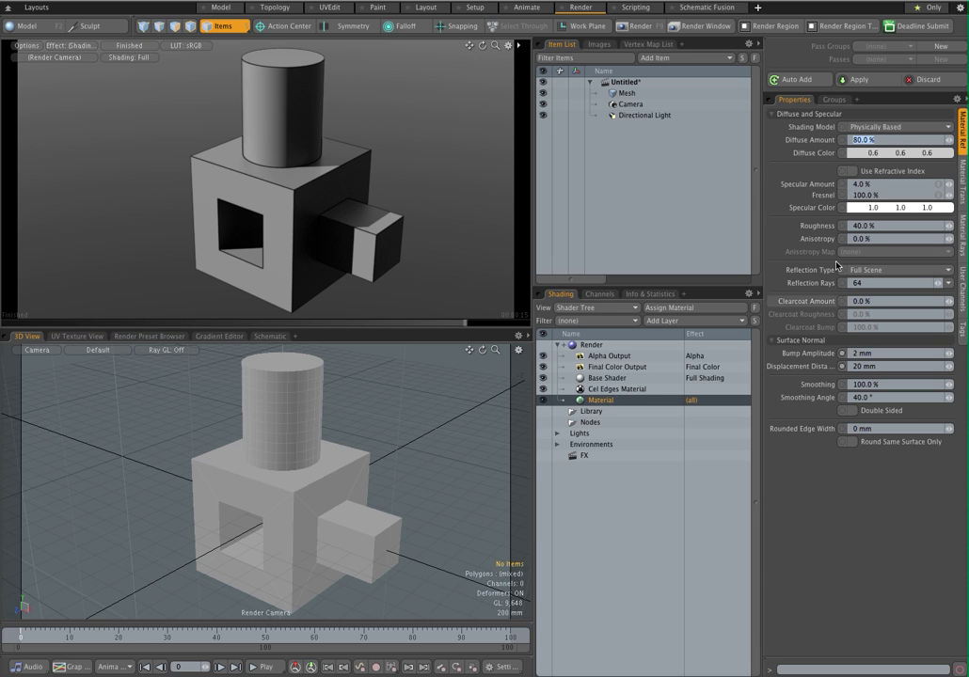
type("0")
key("Return")
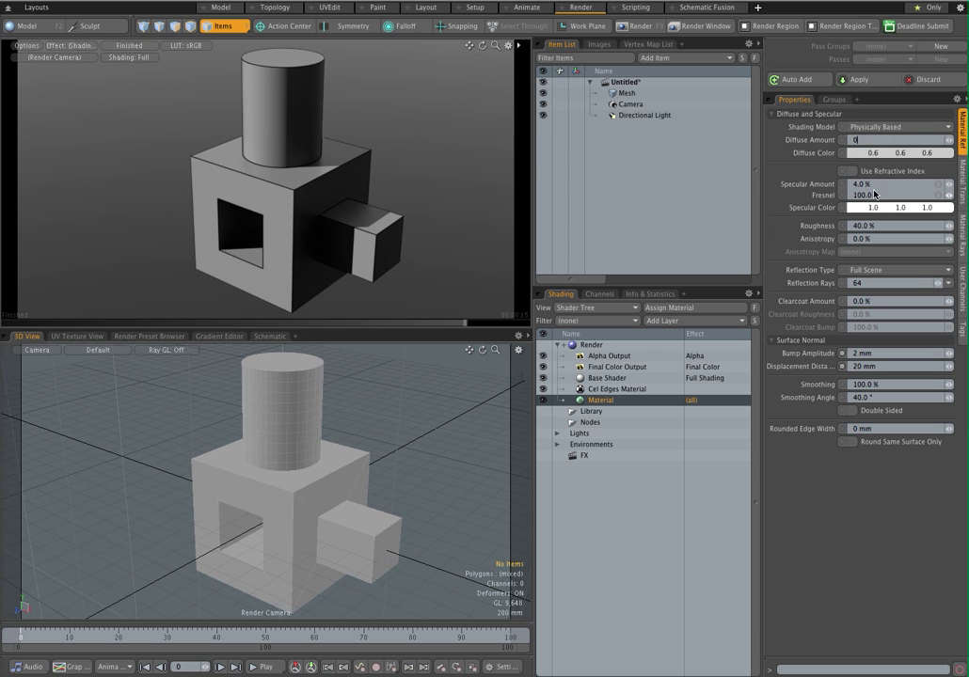
left_click_drag(877, 183, 807, 193)
type("0")
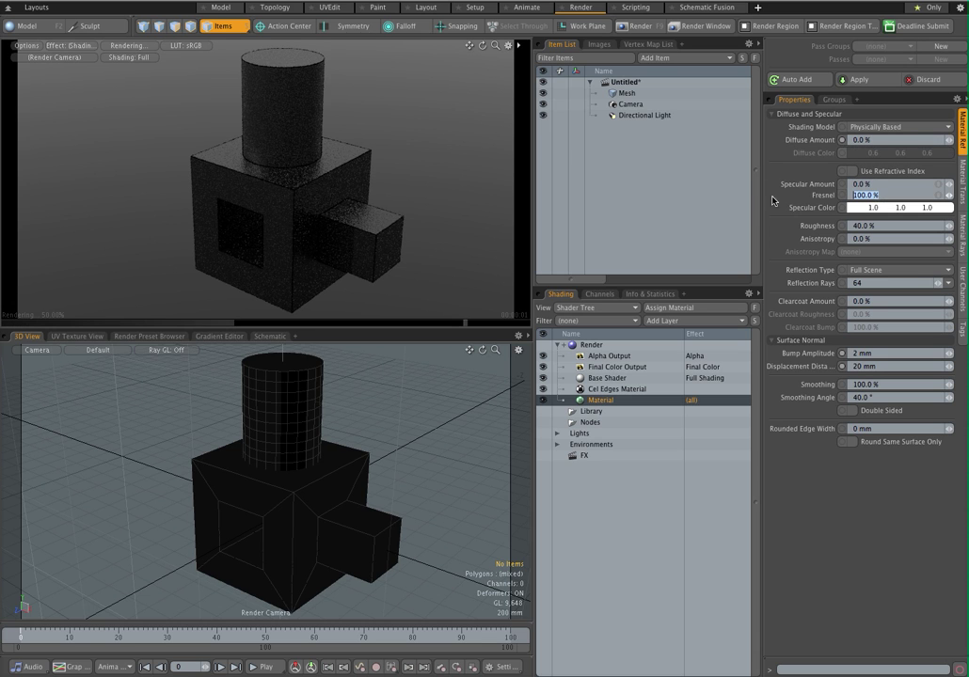
key("Tab")
type("0")
key("Return")
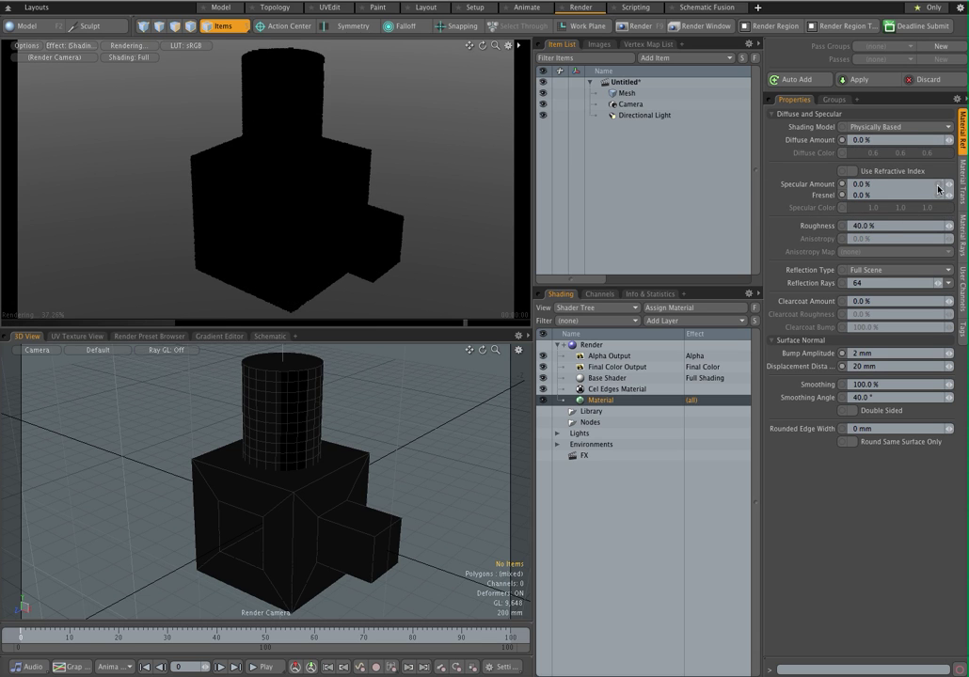
Step: Set the base Material's Luminous Intensity to 1.0 W/srm2
left_click(961, 182)
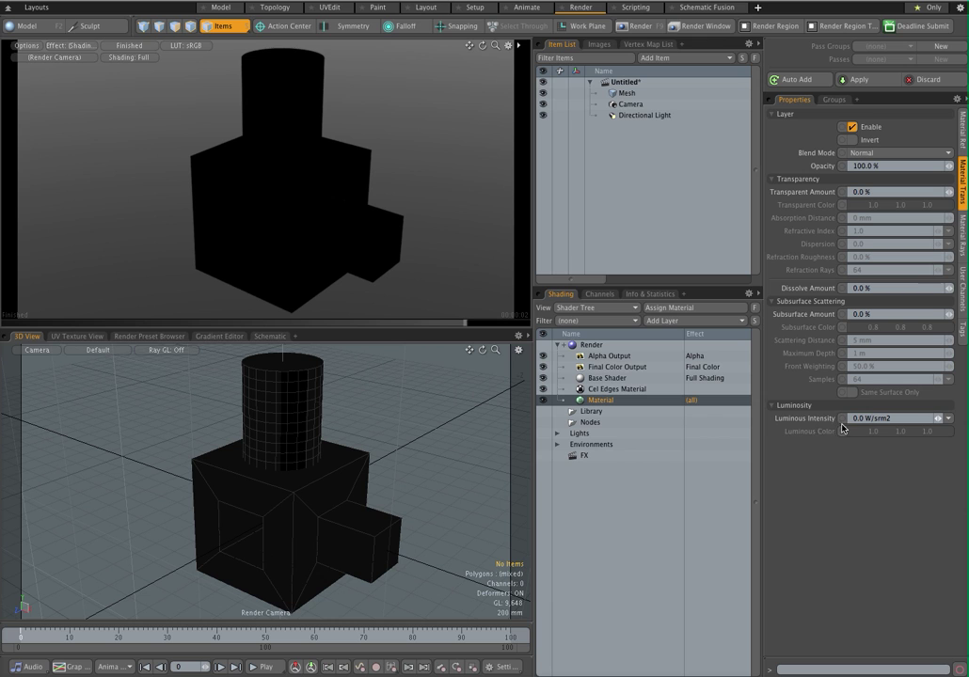
left_click(897, 419)
type("1")
key("Return")
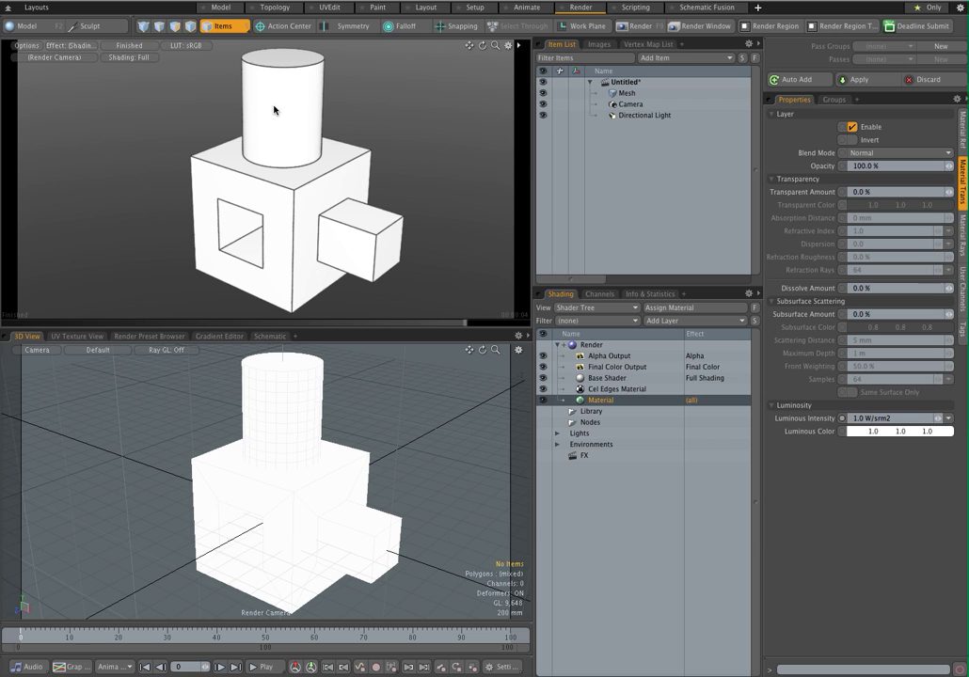
Step: Set the Incidence Edges of the Cel Edges Material to 0%
left_click(629, 389)
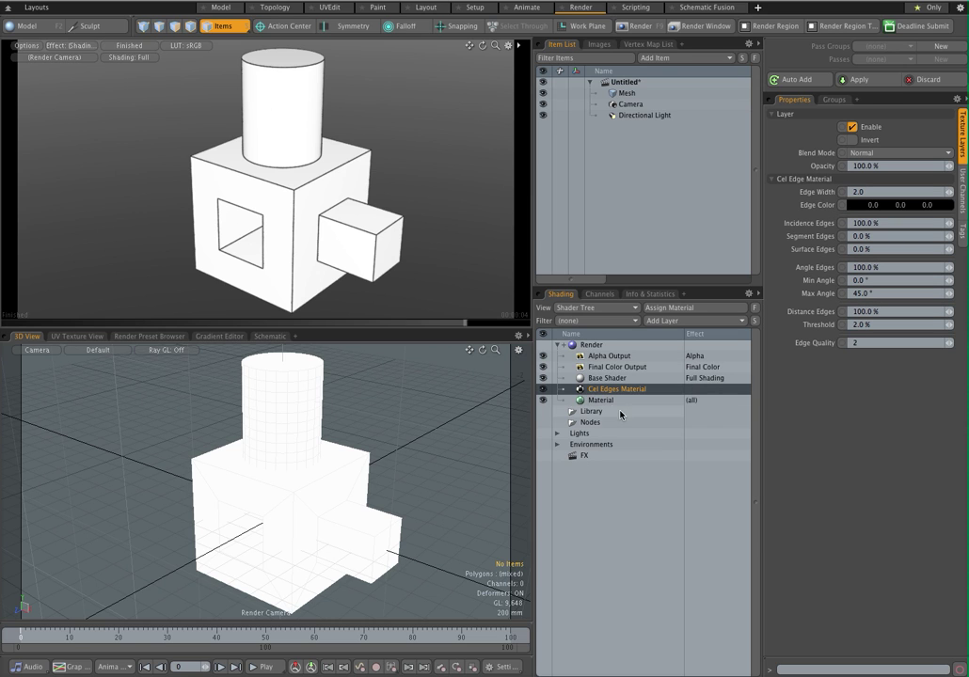
left_click(795, 225)
type("0")
key("Return")
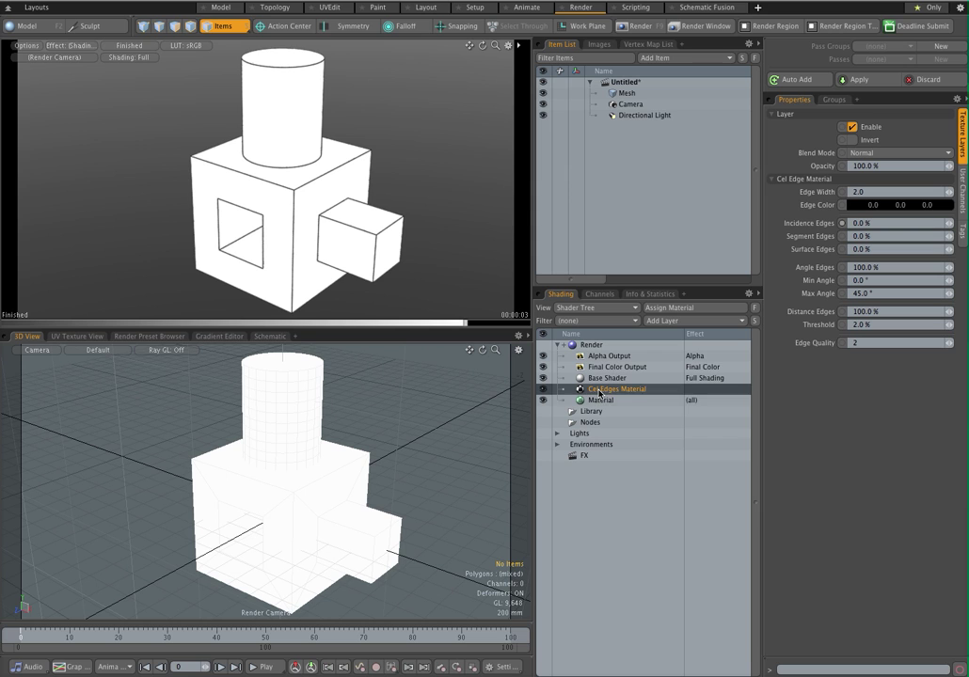
Step: Add a group to the shader tree and rename it "Toon Material"
left_click(692, 321)
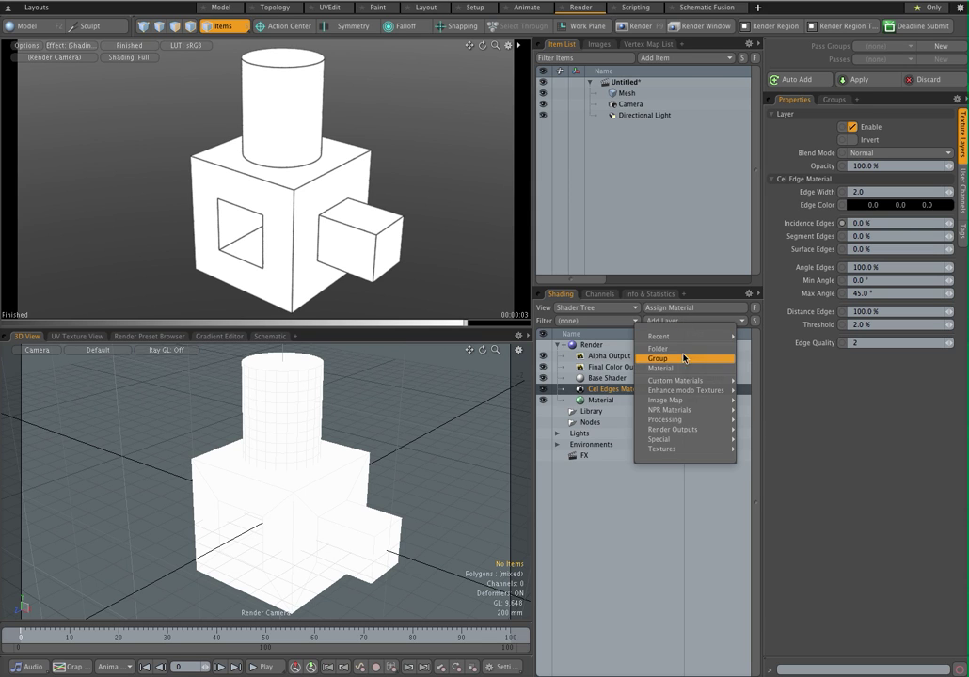
left_click(679, 366)
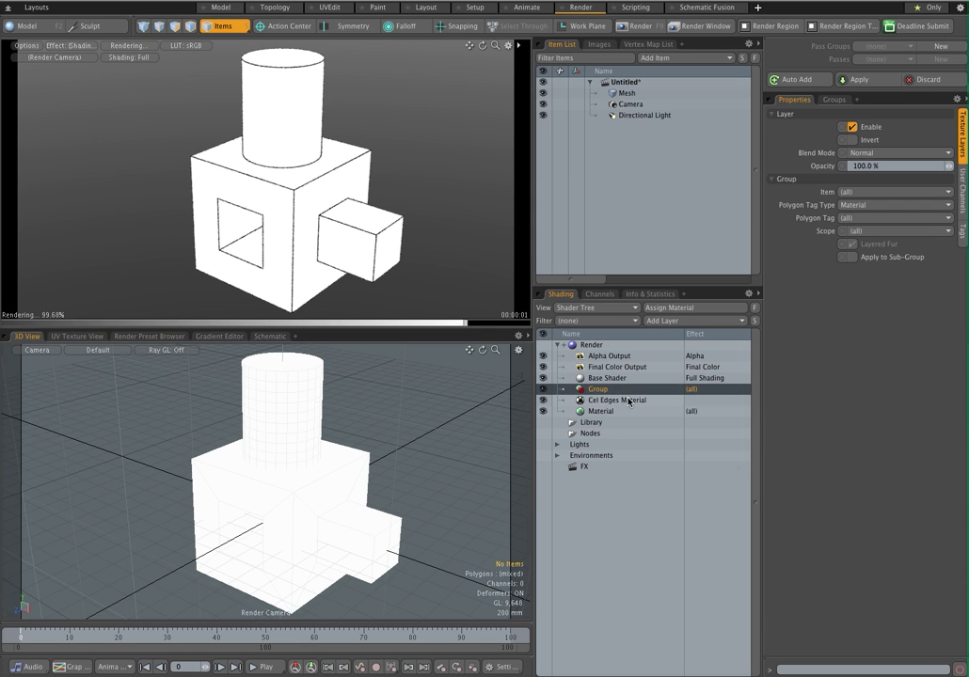
double_click(602, 389)
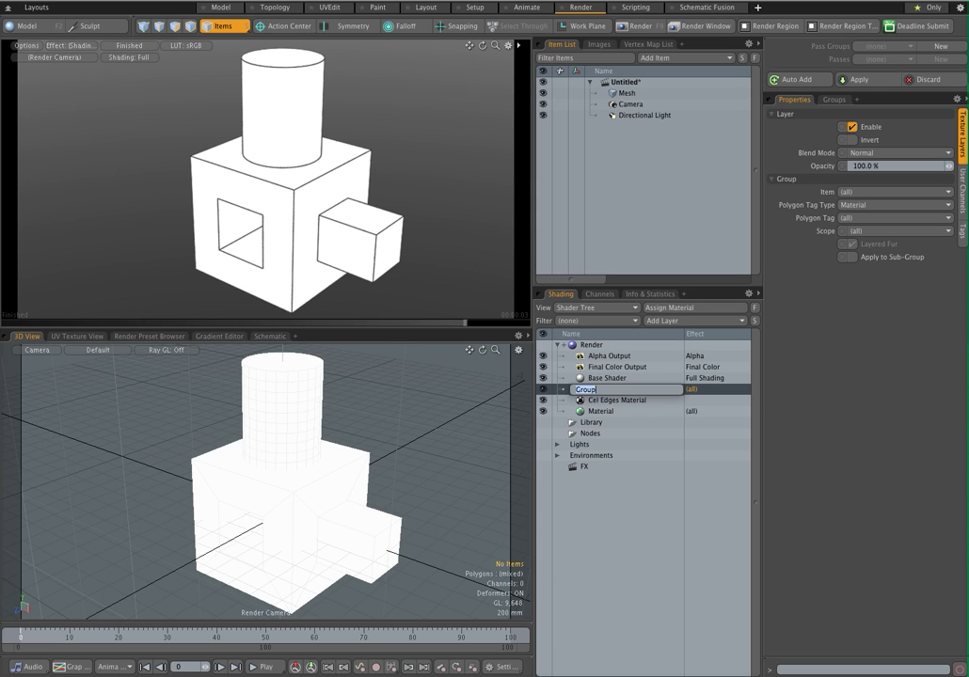
type("Toon Material")
key("Return")
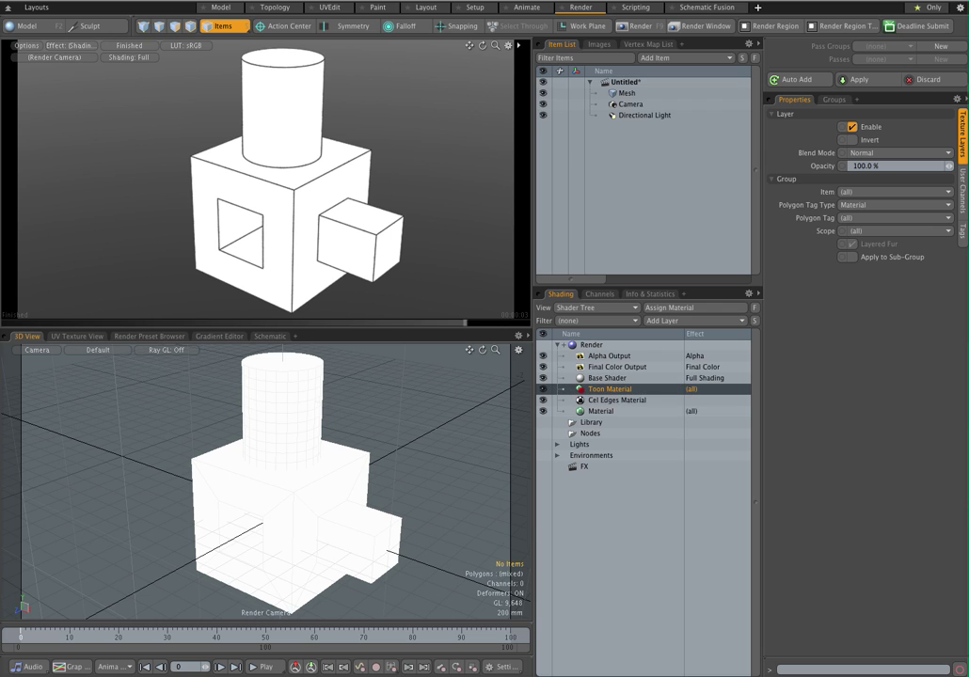
Step: Move the Cel Edges Material and the base Material into the Toon Material group and expand the group
left_click(611, 400)
left_click(606, 411, "shift")
left_click_drag(615, 408, 610, 389)
left_click(563, 390)
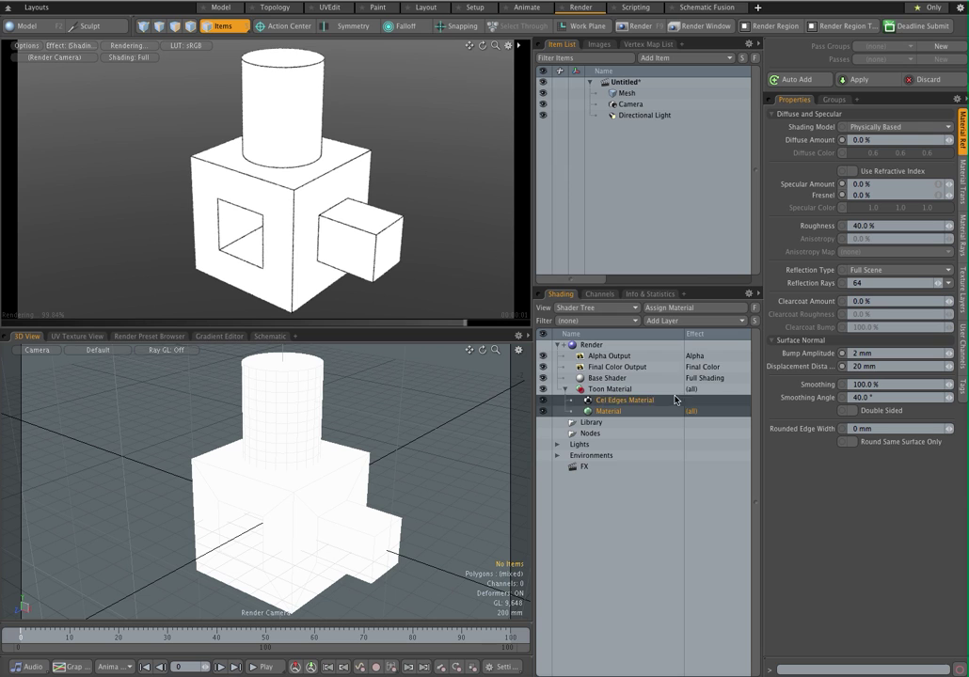
Step: Expose the Cel Edges Material's Edge Width as a user channel on the group
left_click(619, 400)
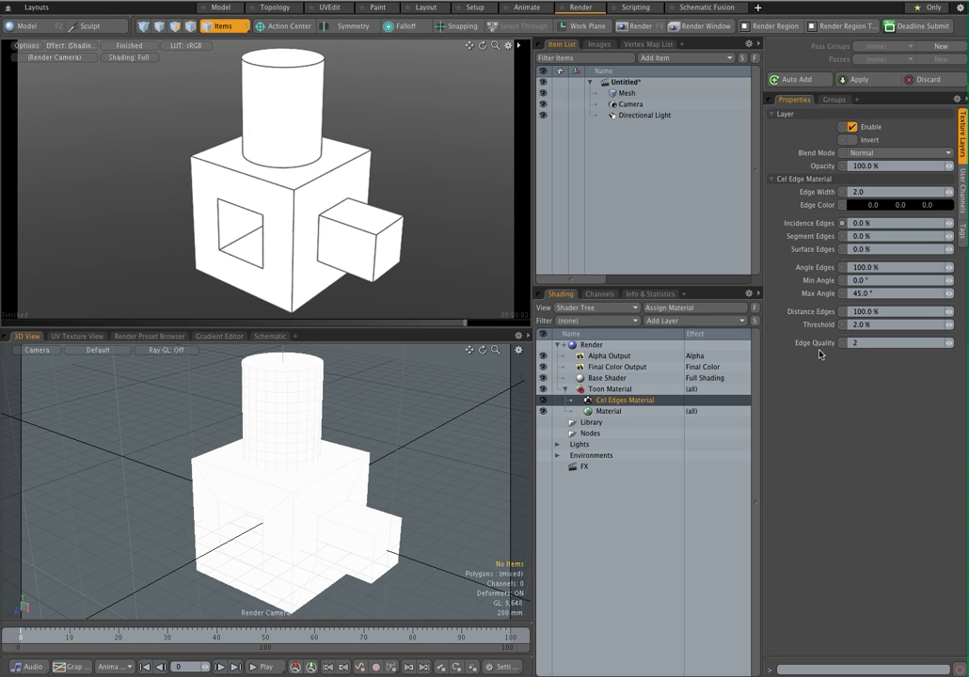
right_click(824, 195)
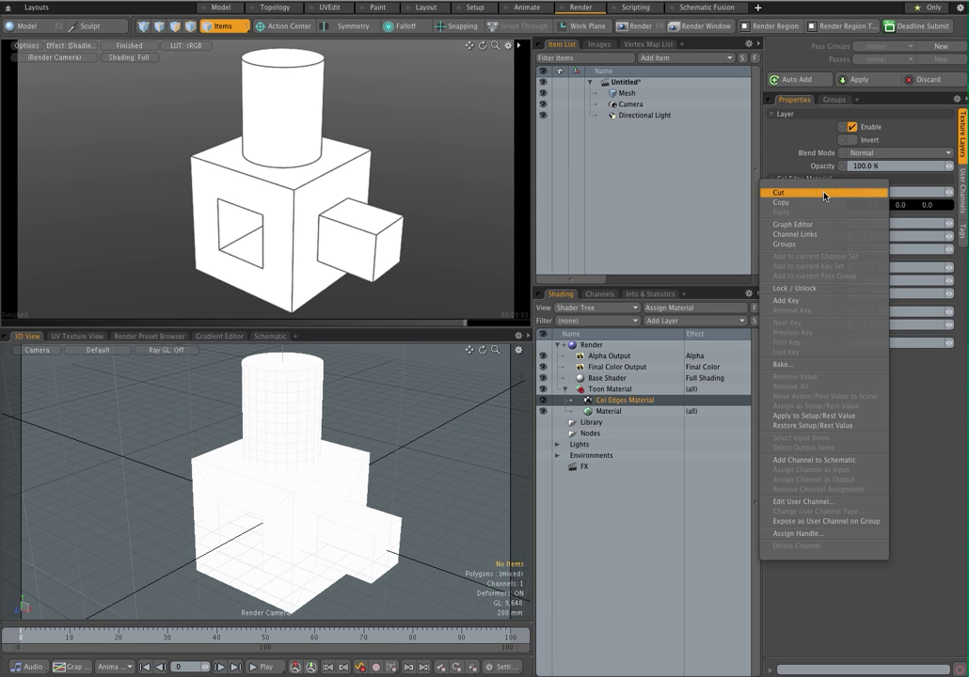
left_click(846, 523)
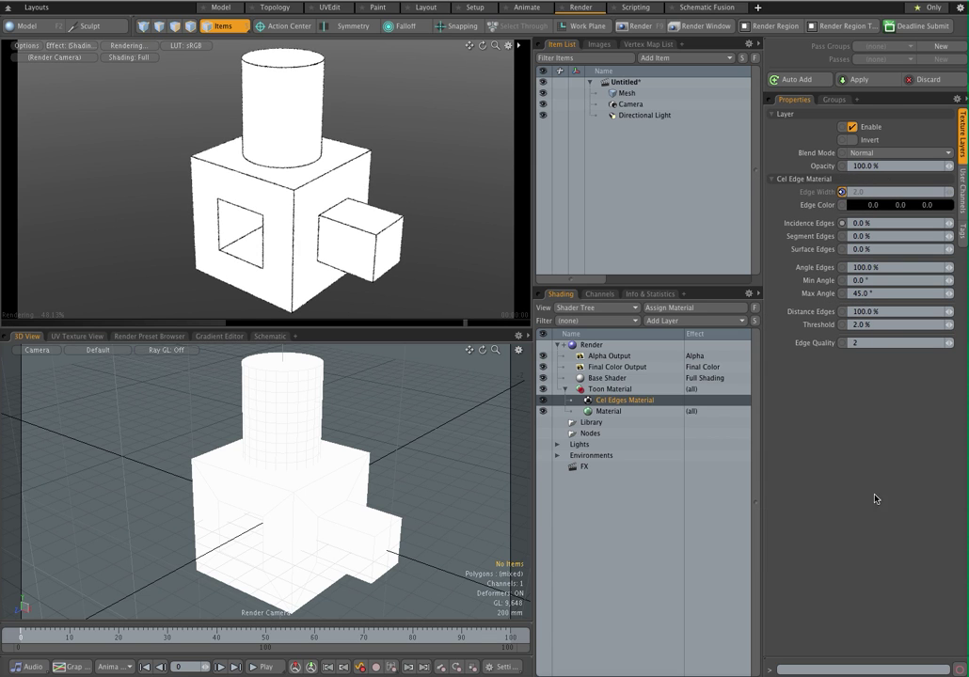
Step: Expose the base Material's Luminous Color as a user channel on the group
left_click(609, 412)
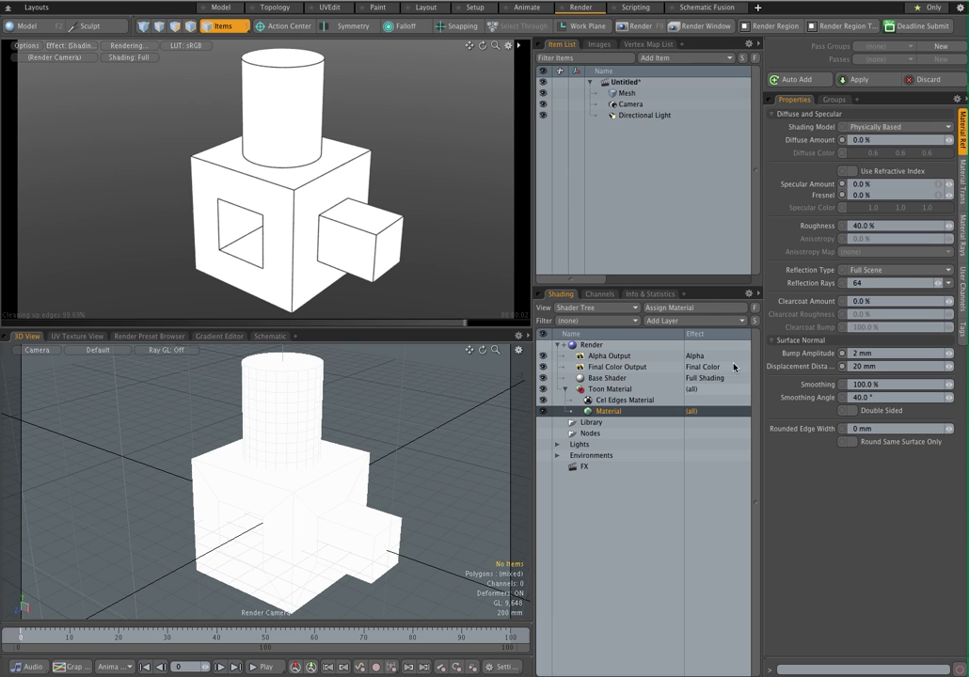
left_click(963, 194)
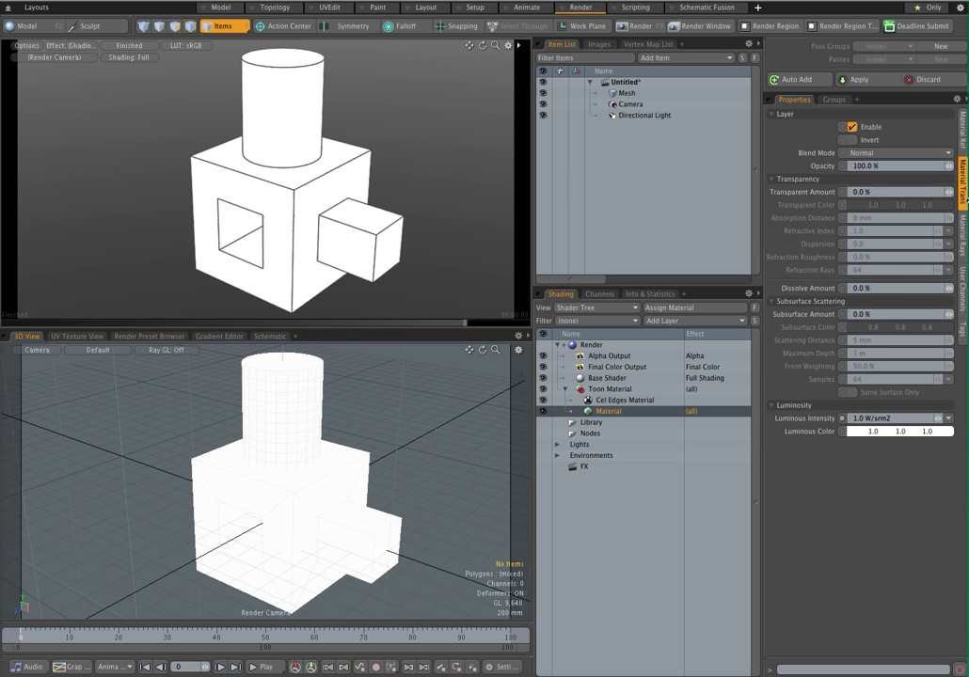
right_click(811, 432)
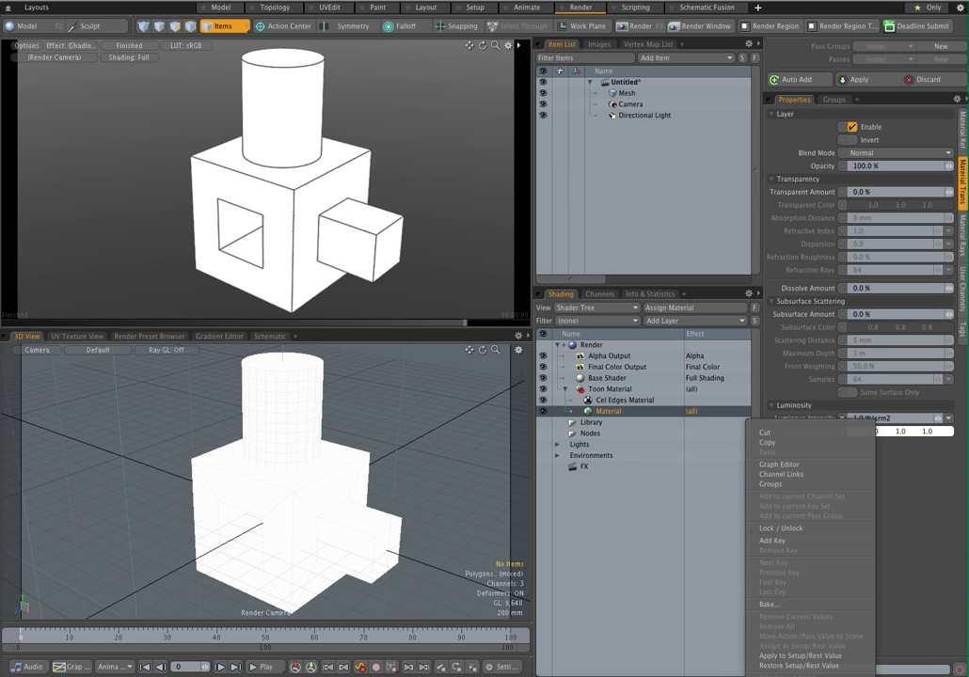
left_click(811, 673)
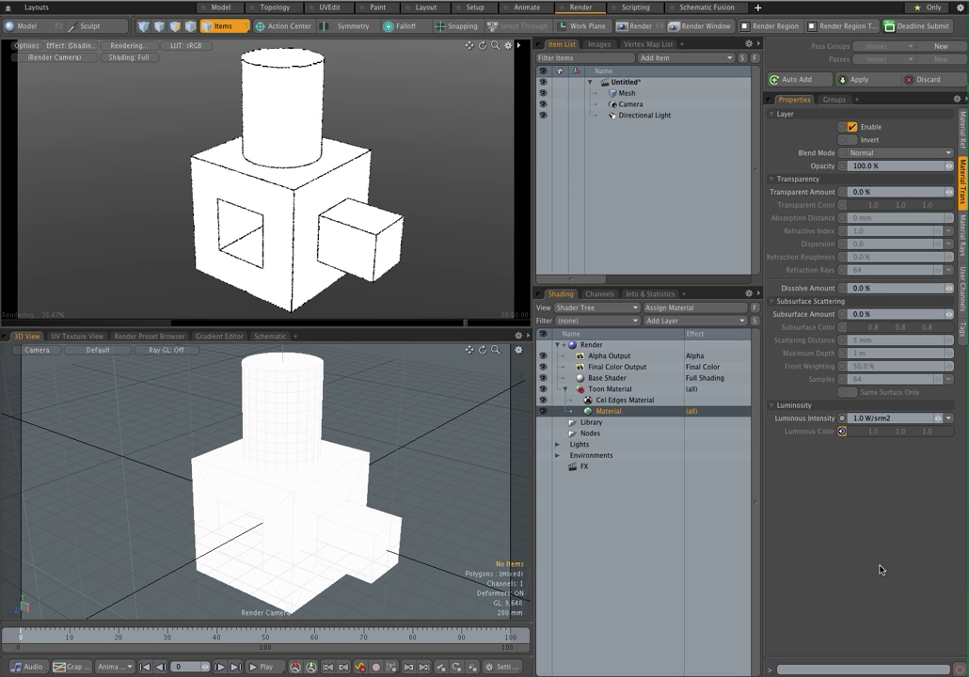
Step: Collapse the Toon Material group, lock it as a preset and display its user channels
left_click(565, 389)
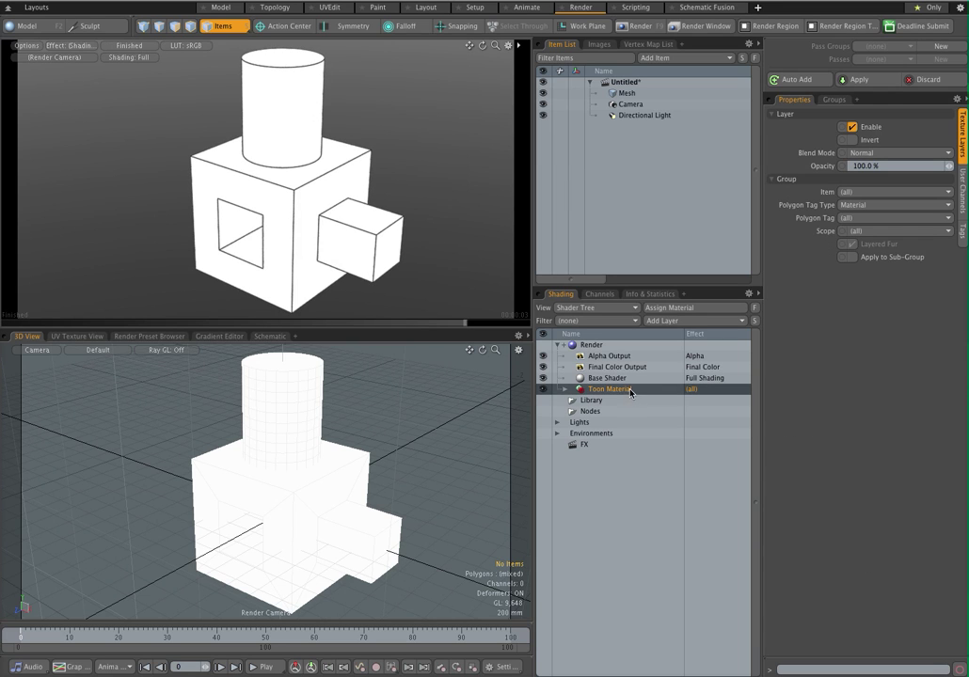
right_click(630, 391)
left_click(621, 510)
left_click(961, 191)
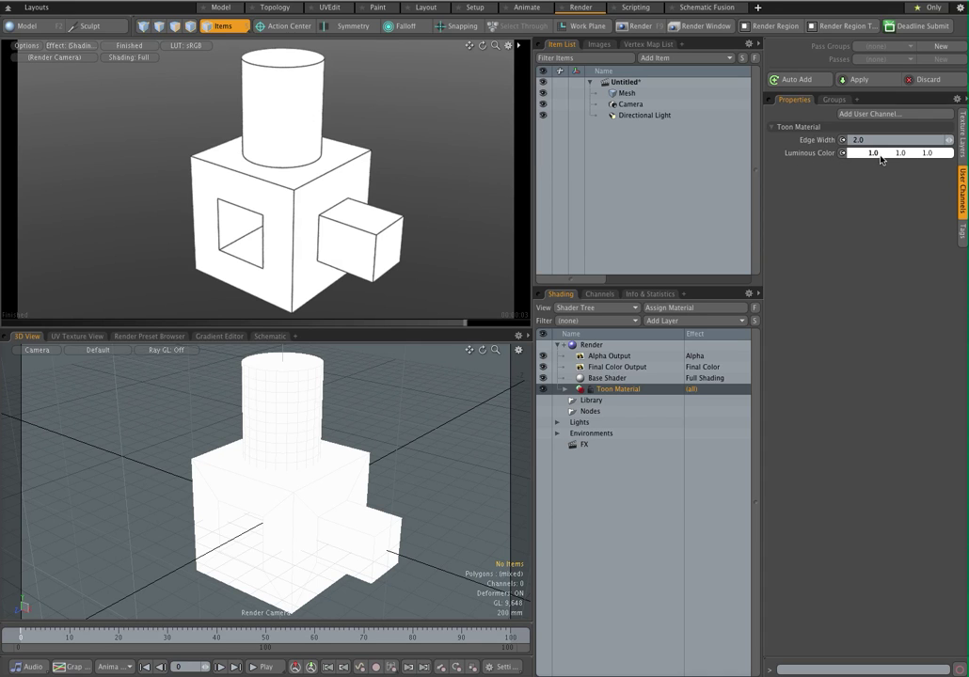
Step: Change the Toon Material's Luminous Color to yellow with RGB values 0.99, 1.0 and 0.26
left_click(842, 153)
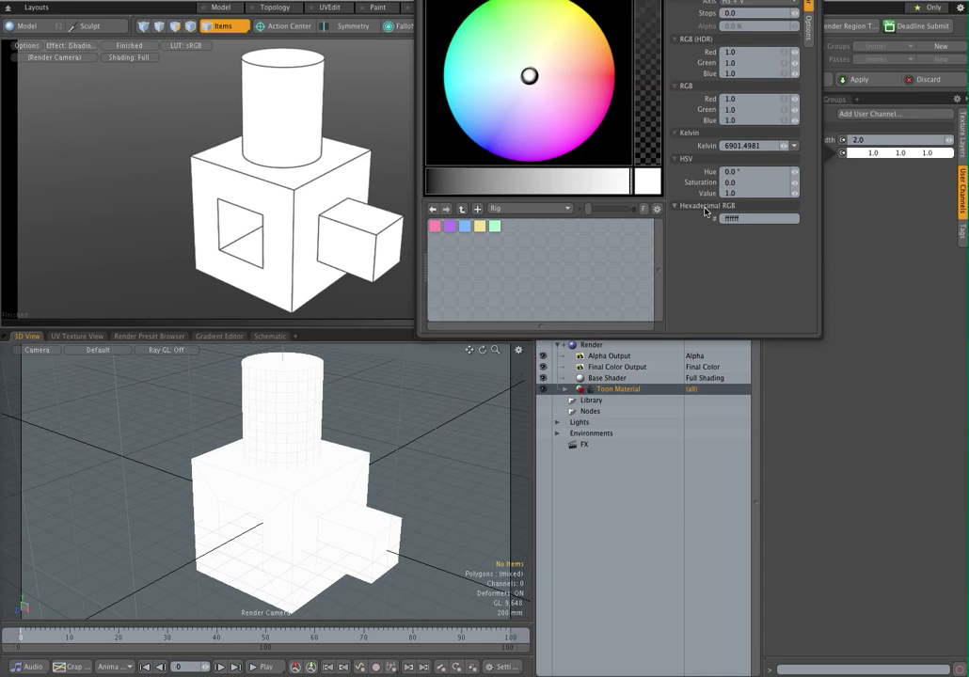
left_click(593, 82)
left_click(557, 20)
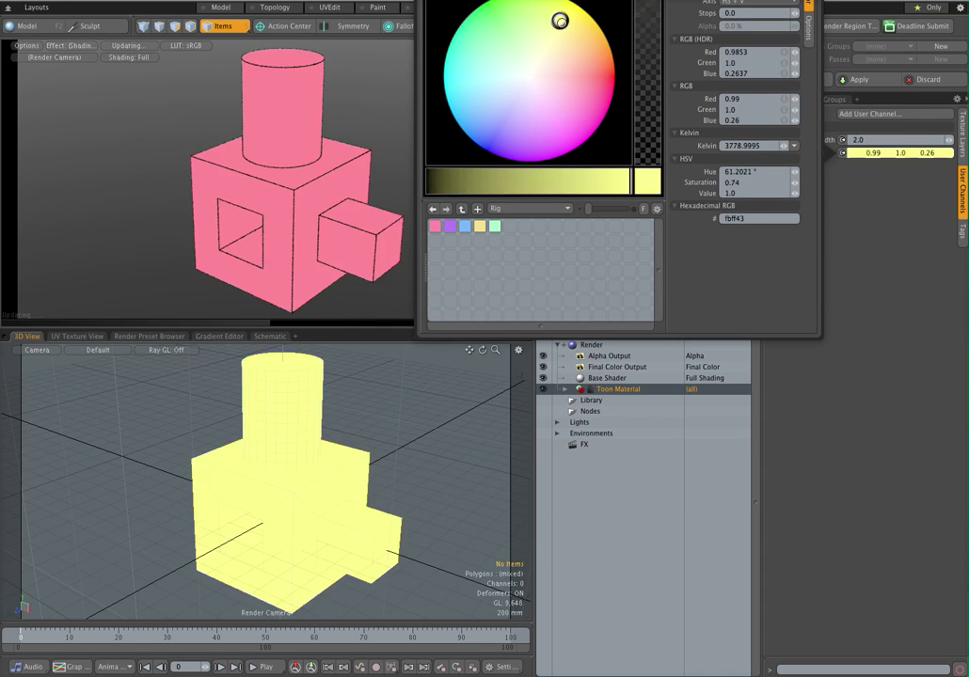
Step: Lower the Toon Material's Edge Width to 1.9 in the 3D viewport using Channel Haul
left_click(841, 140)
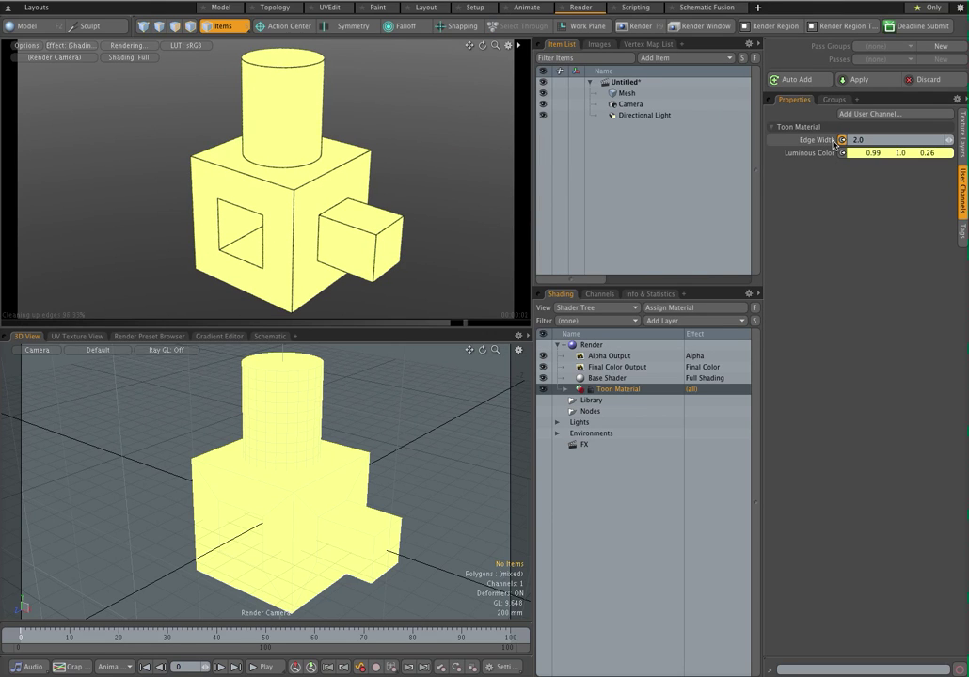
key("c")
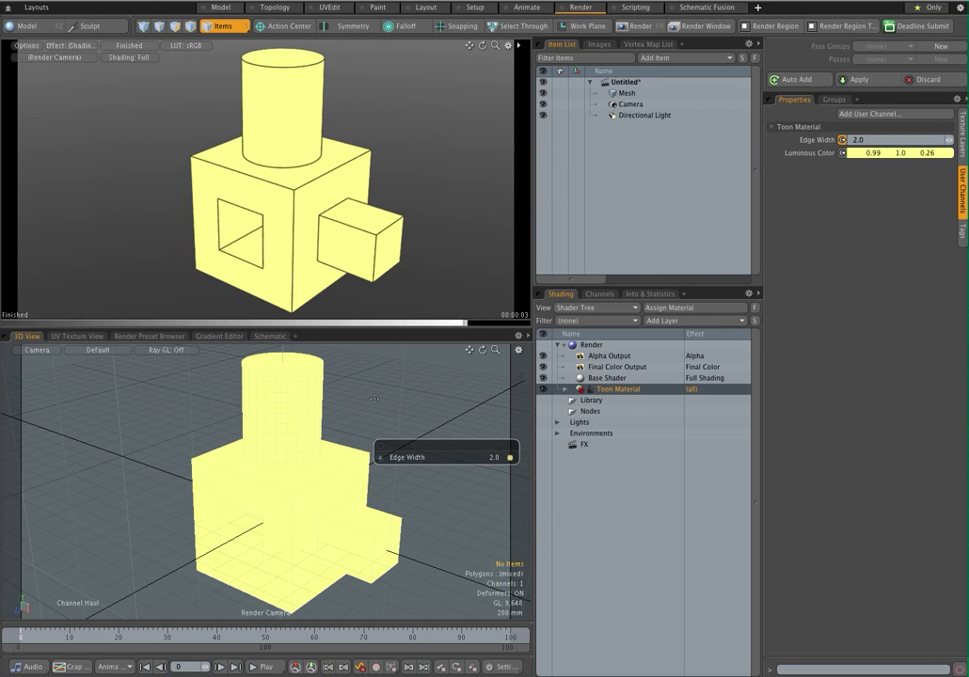
mouse_move(399, 368)
left_mouse_down()
mouse_move(470, 406)
mouse_move(382, 359)
left_mouse_up()
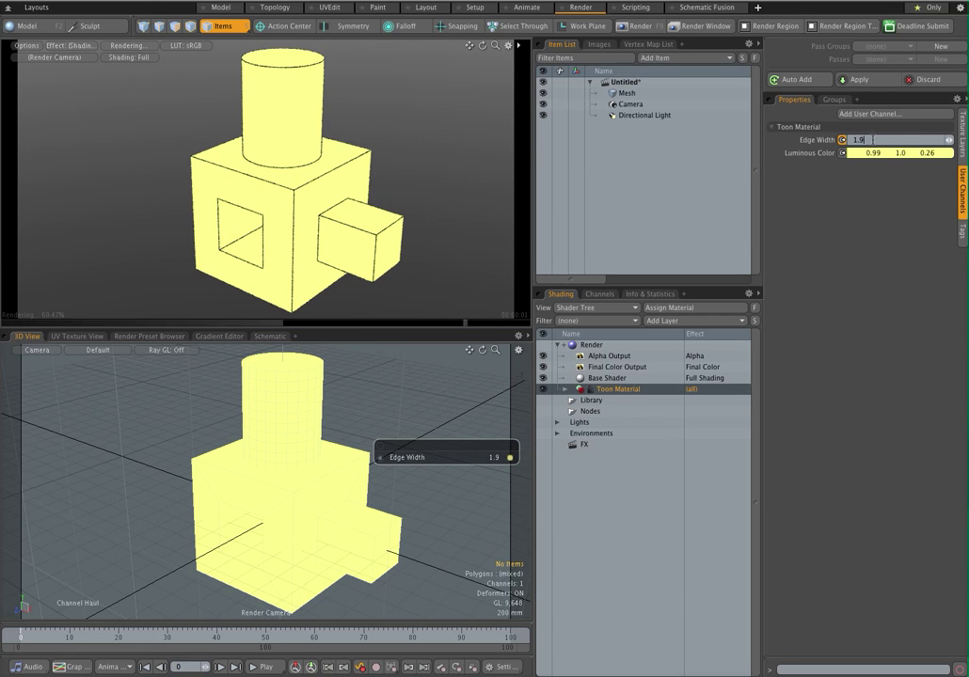
Step: Set the Toon Material's Edge Width to 2.0
left_click_drag(868, 139, 800, 146)
type("2")
key("Return")
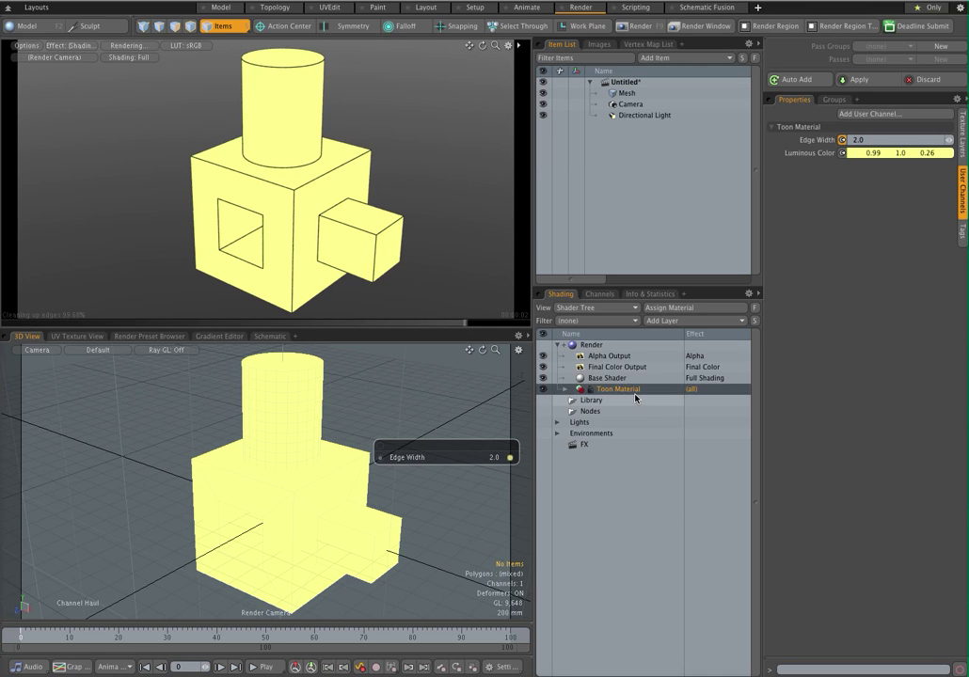
Step: Set the Toon Material's Luminous Color to white using the hexadecimal value ffffff
left_click(948, 155)
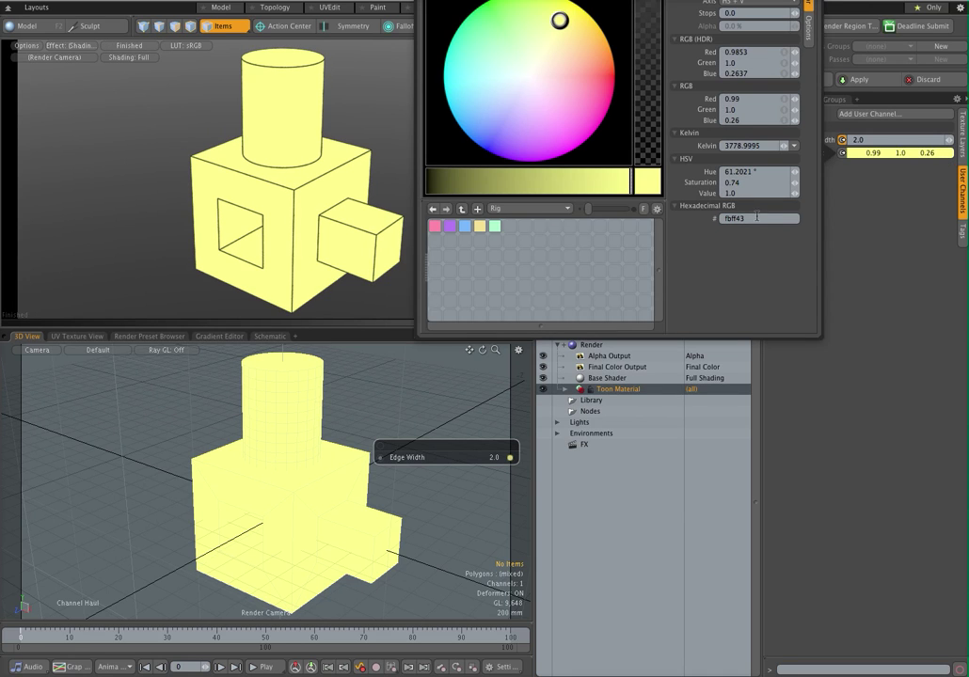
left_click_drag(749, 219, 634, 223)
type("ffffff")
key("Return")
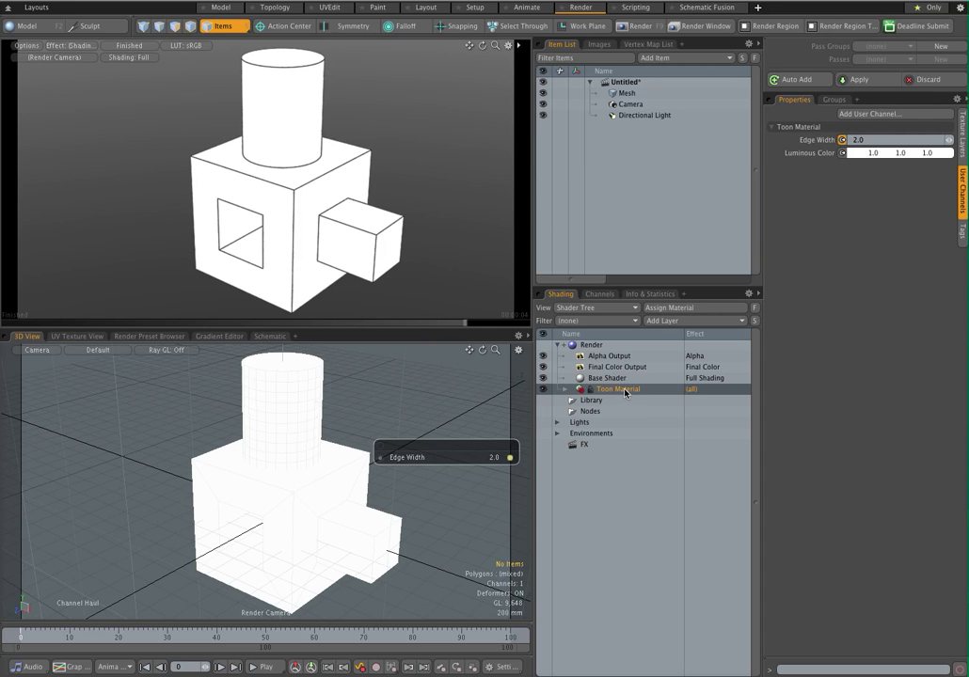
Step: Unlock the preset on the Toon Material group
right_click(626, 393)
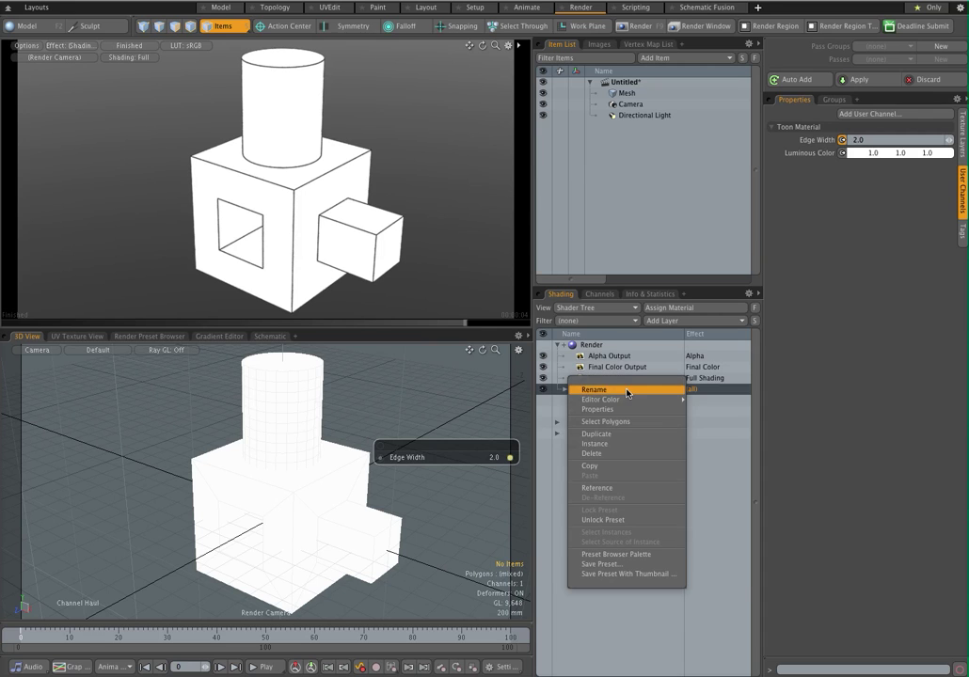
left_click(630, 522)
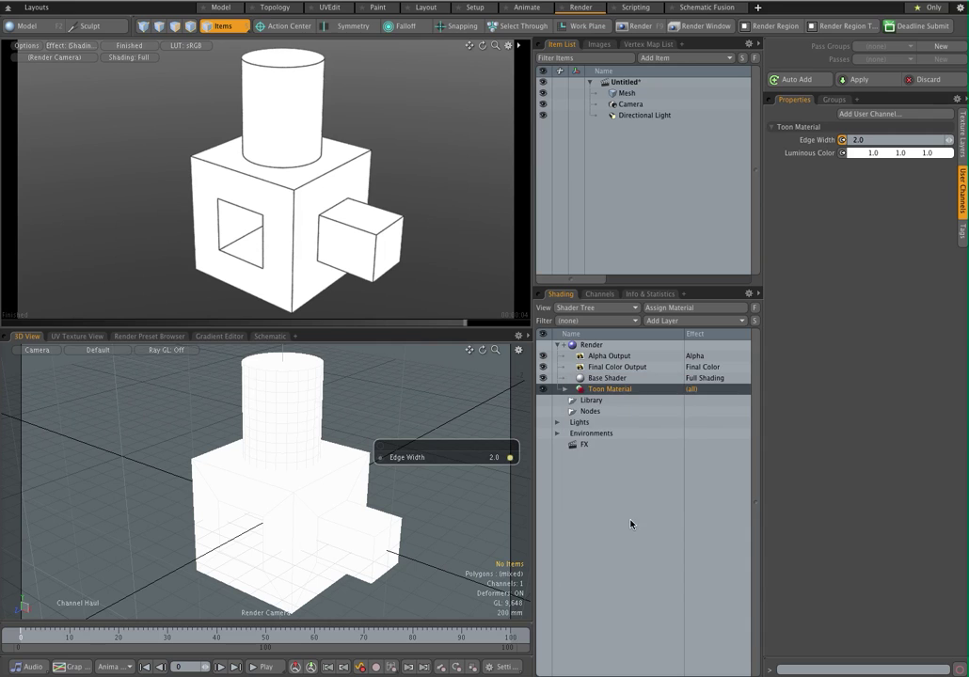
Step: Expand the Toon Material group and, in the Setup layout, show the Cel Edges Material's texture layer properties
left_click(566, 389)
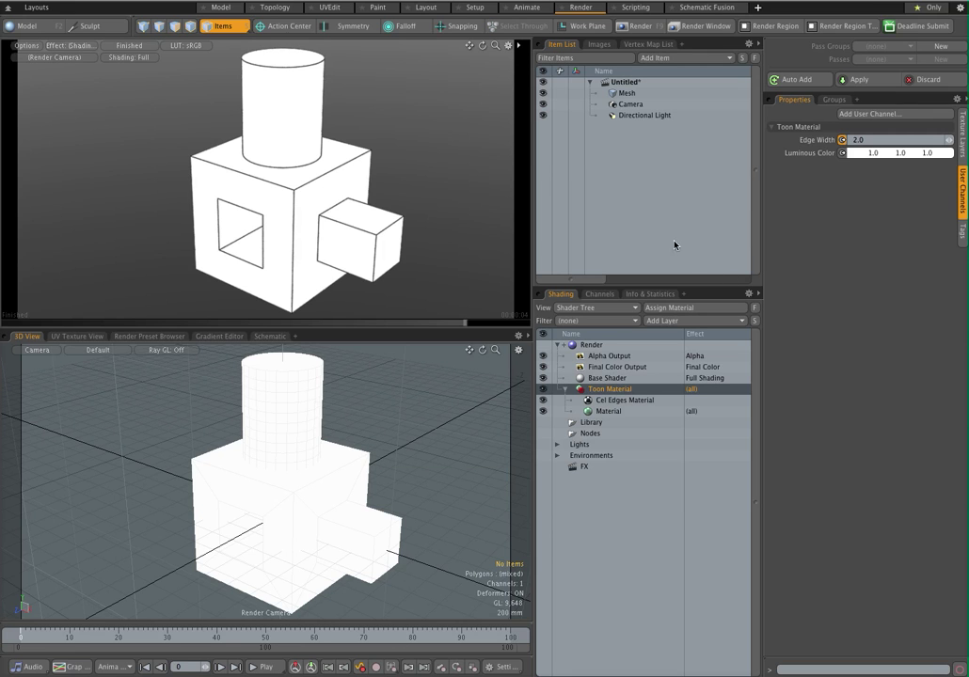
left_click(477, 8)
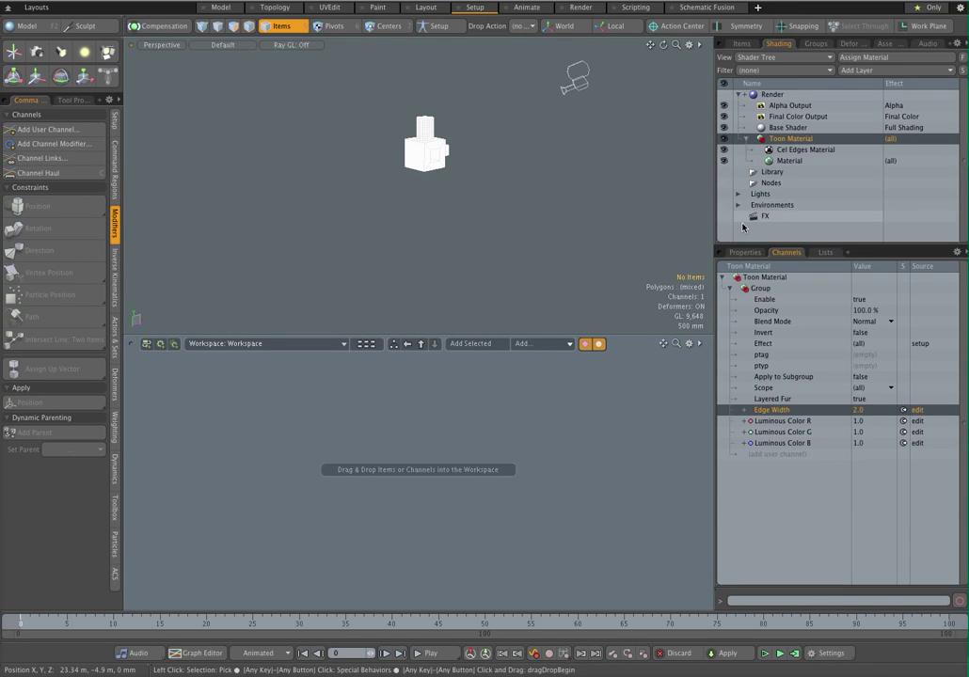
left_click_drag(461, 125, 451, 162, "ctrl+alt")
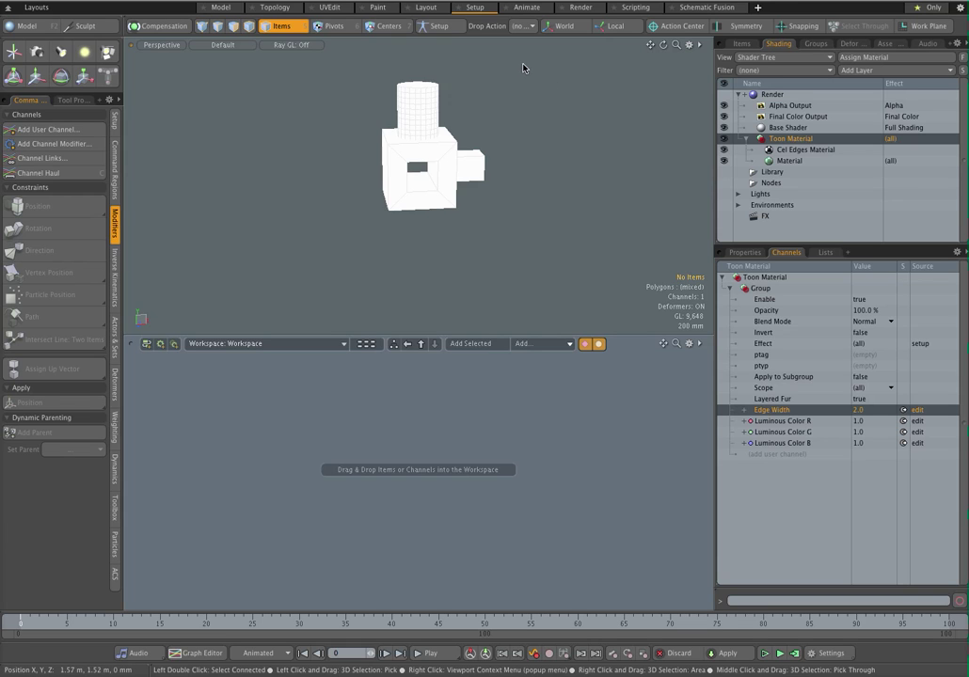
left_click(823, 153)
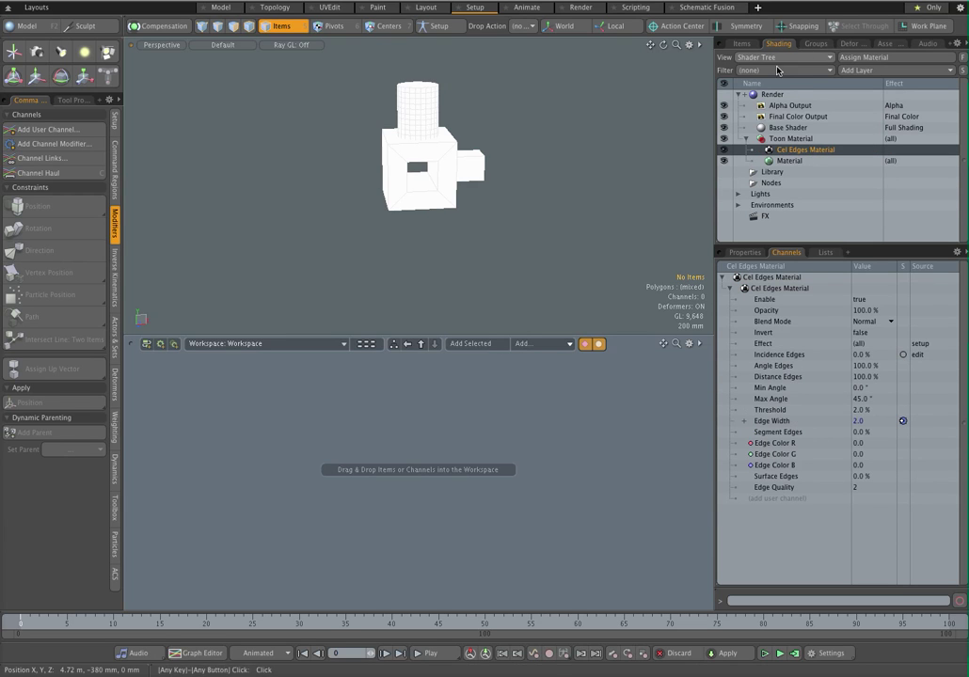
left_click(745, 252)
left_click(962, 309)
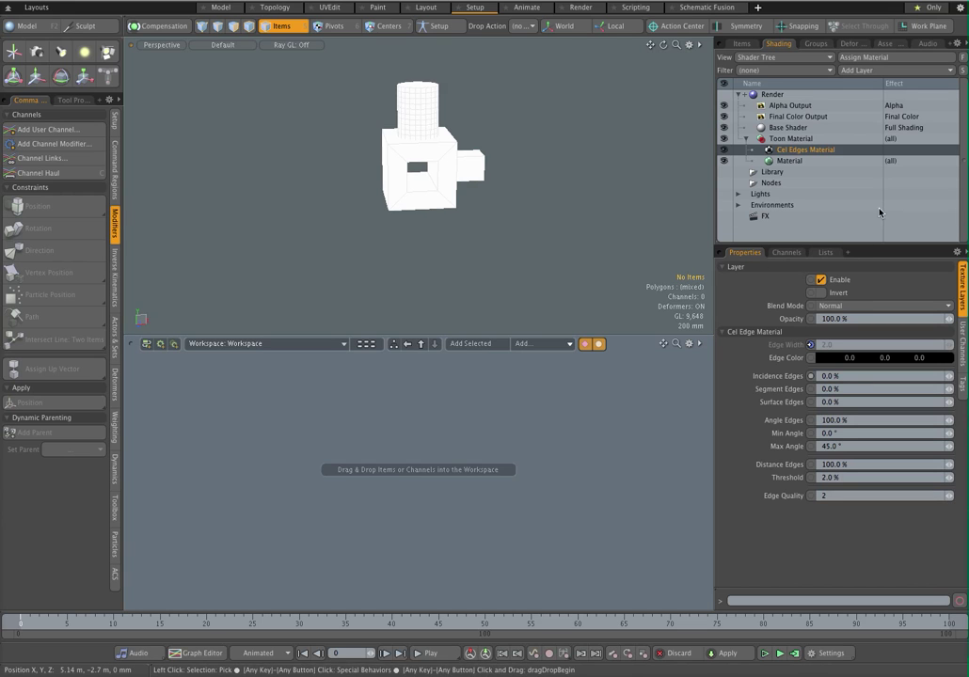
Step: Set the Toon Material group's Edge Width user channel to 4.0
left_click(786, 138)
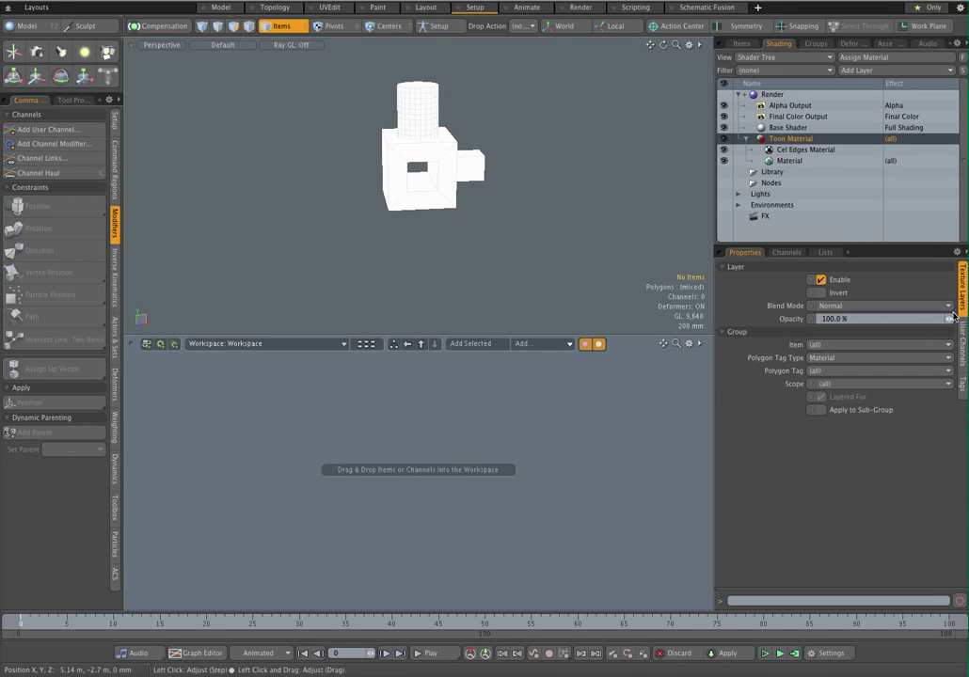
left_click(963, 331)
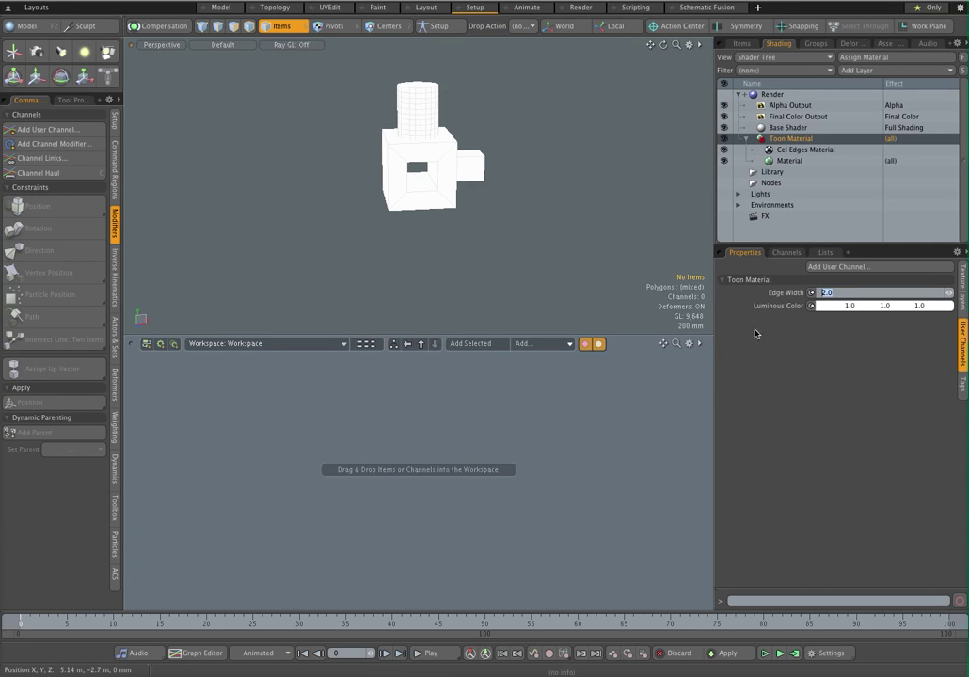
key("Return")
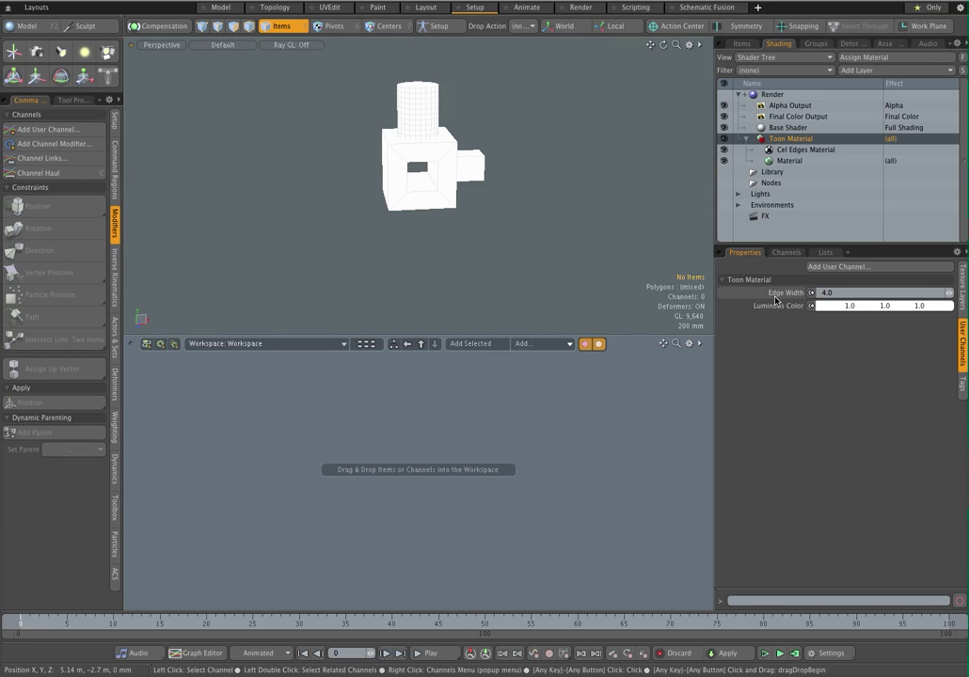
Step: Render the frame and examine the edge lines at 100% zoom
key("F9")
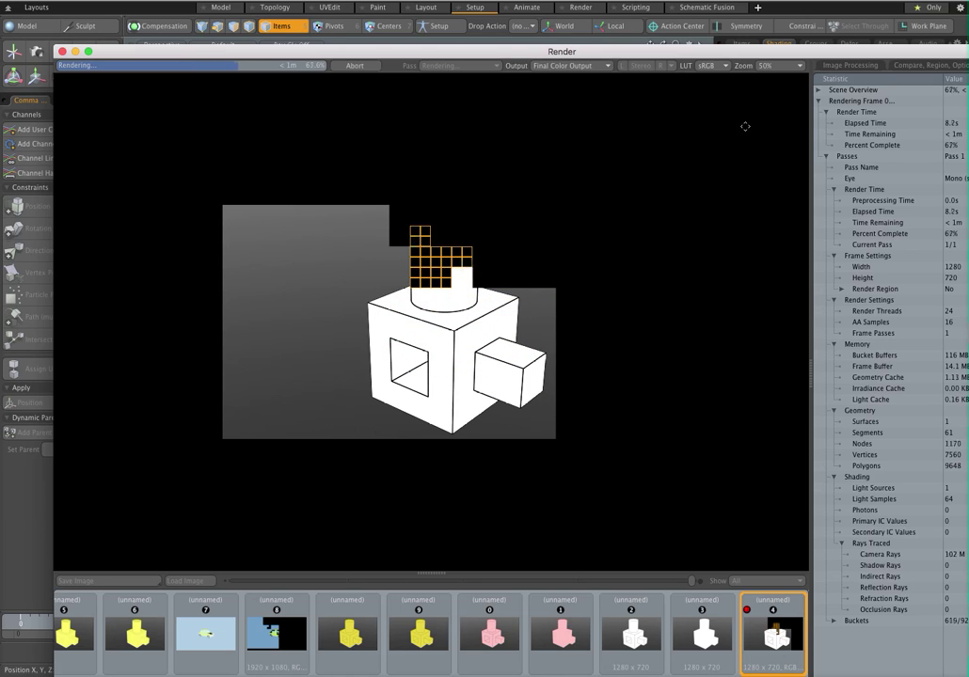
left_click(786, 67)
left_click(772, 80)
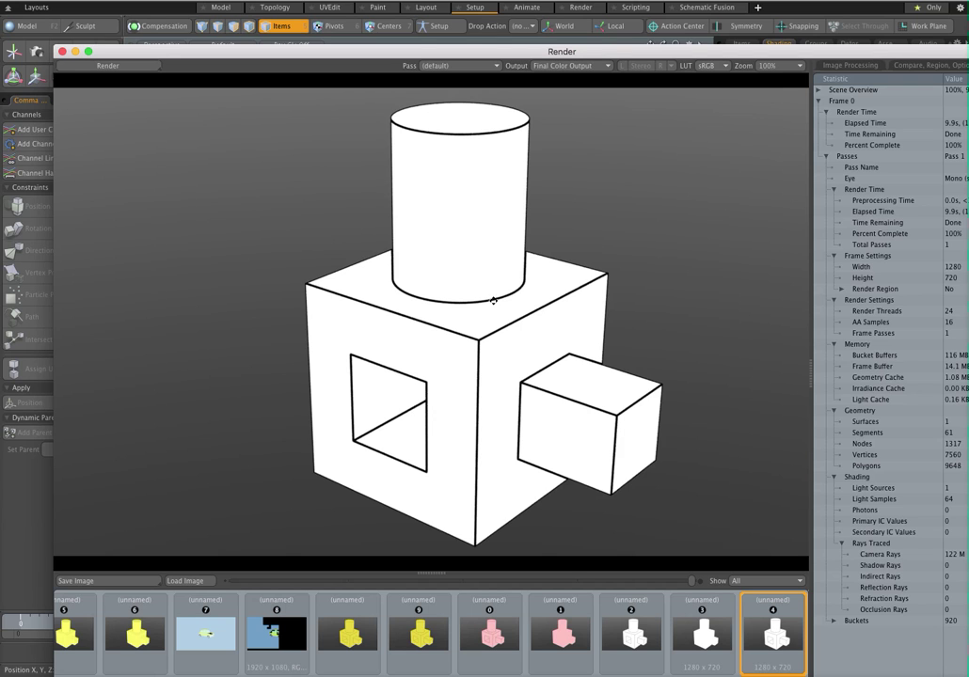
left_click(62, 54)
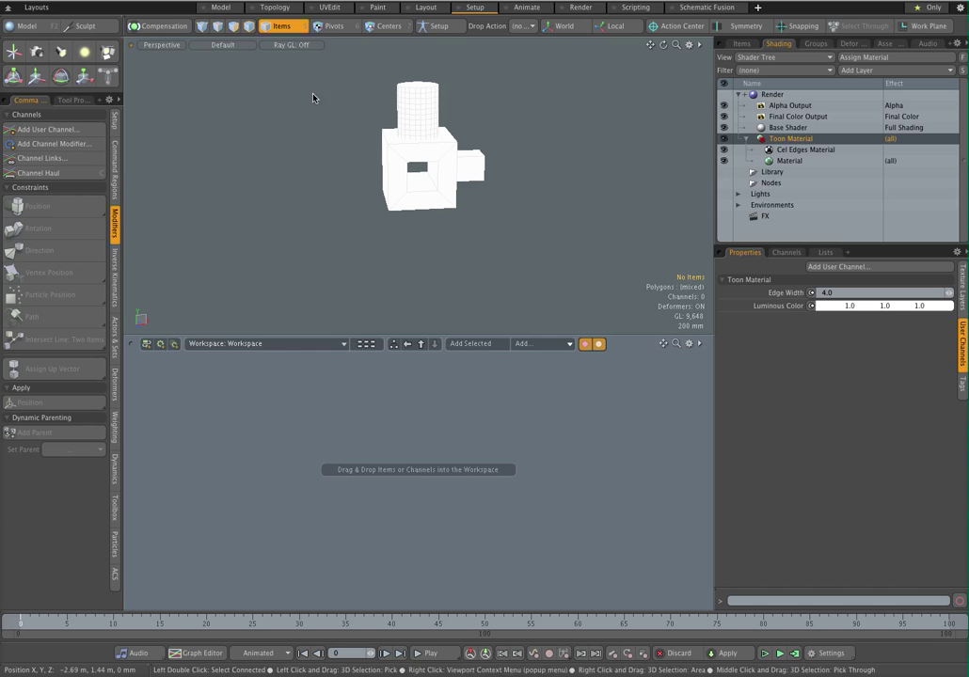
Step: Set the Toon Material group's Edge Width user channel to 1.0
left_click(832, 293)
type("1")
key("Return")
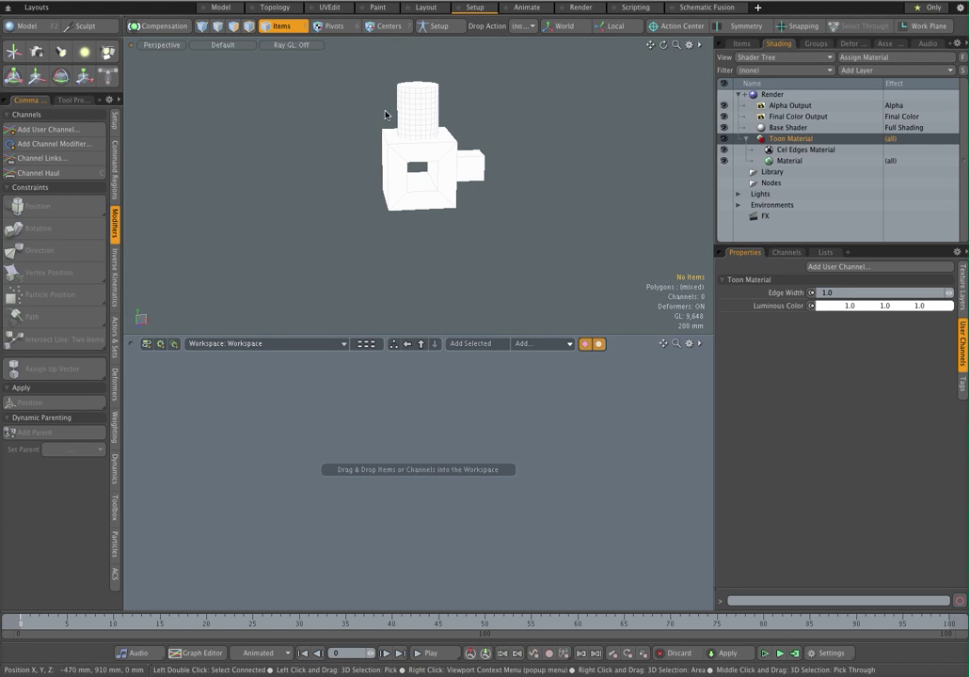
Step: Render the frame with the thinner edges and examine the line quality at 100% and 200% zoom
key("F9")
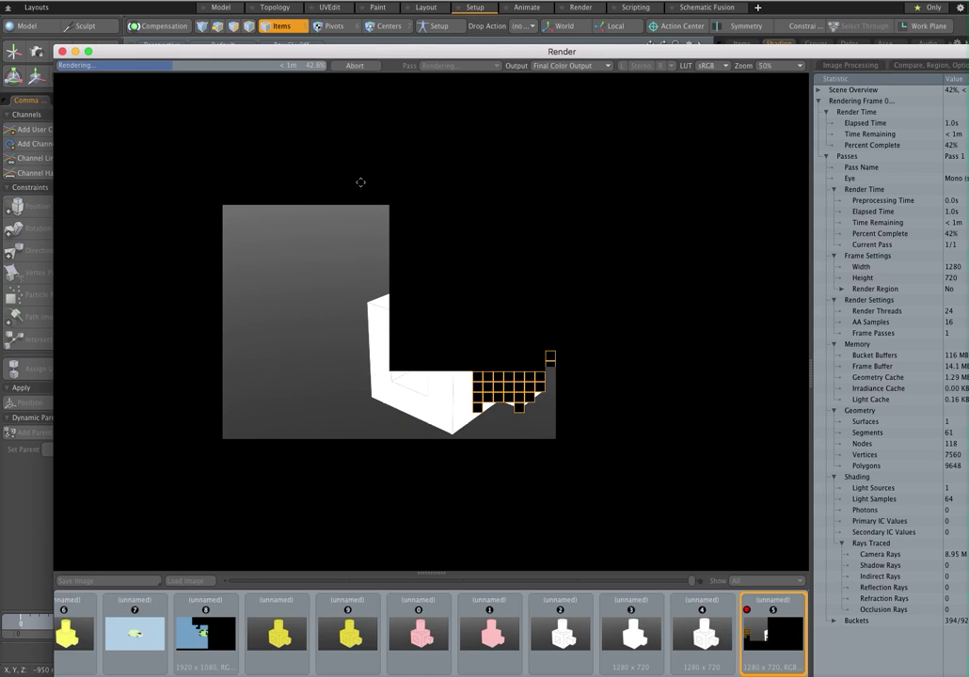
left_click(777, 66)
left_click(742, 87)
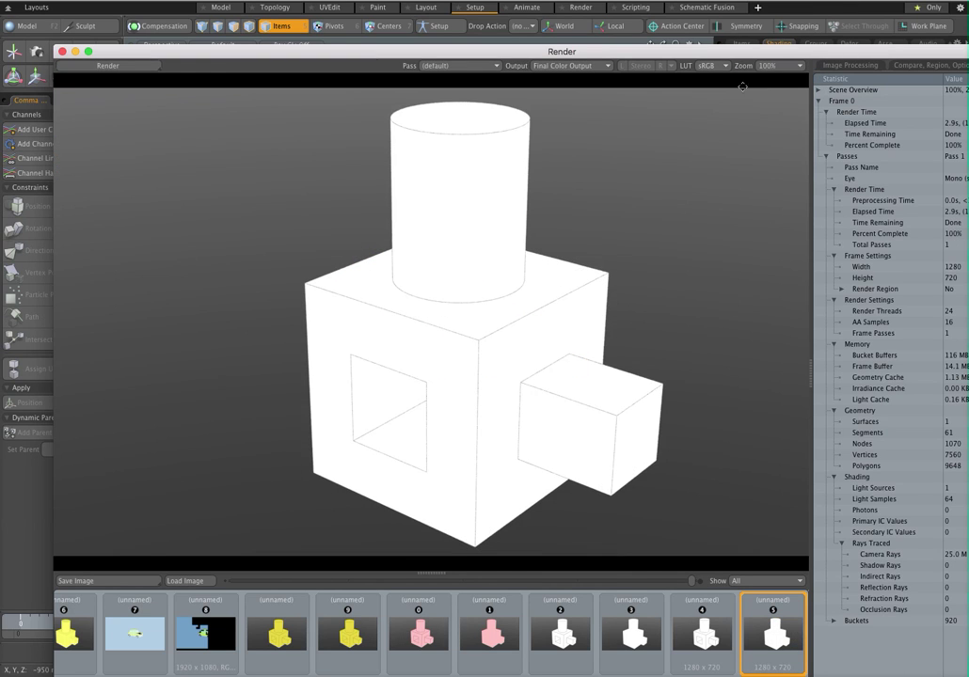
left_click(777, 66)
left_click(755, 94)
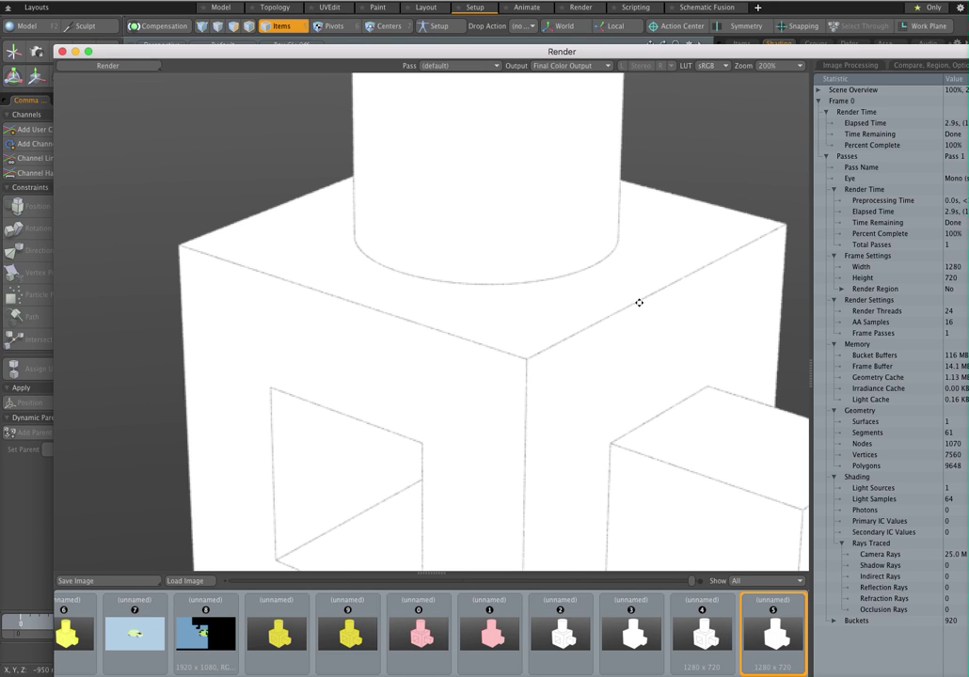
left_click_drag(672, 328, 560, 227)
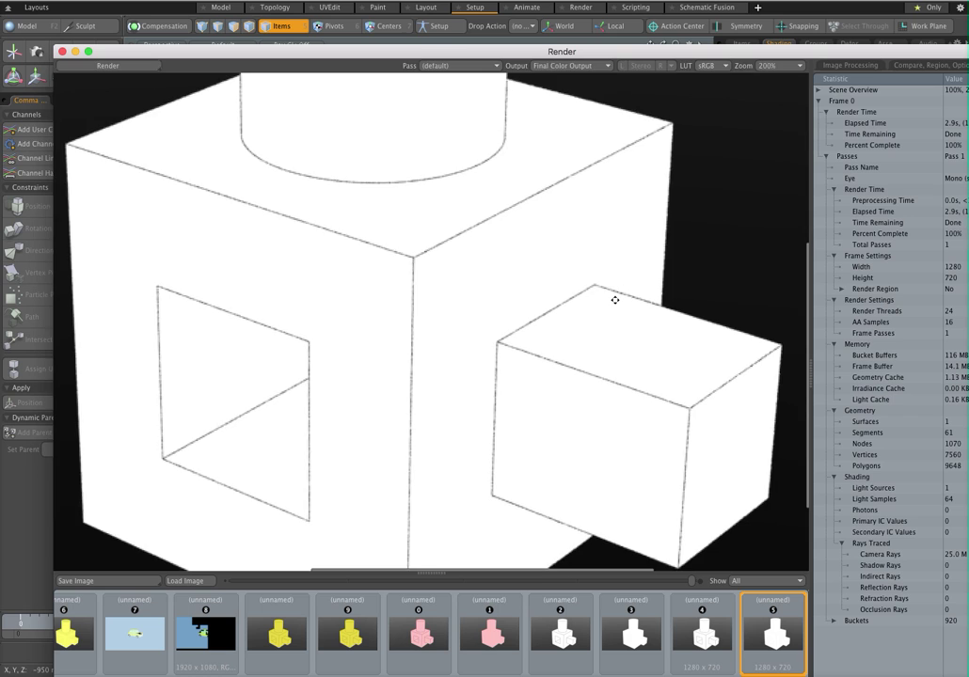
mouse_move(620, 347)
left_mouse_down()
mouse_move(594, 319)
mouse_move(628, 326)
left_mouse_up()
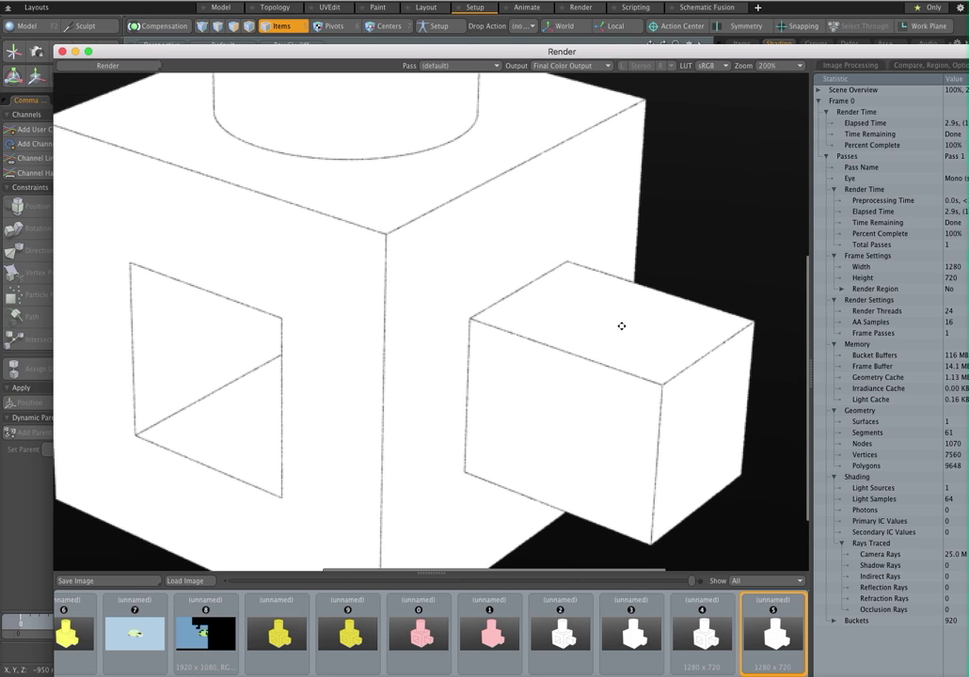
left_click(62, 54)
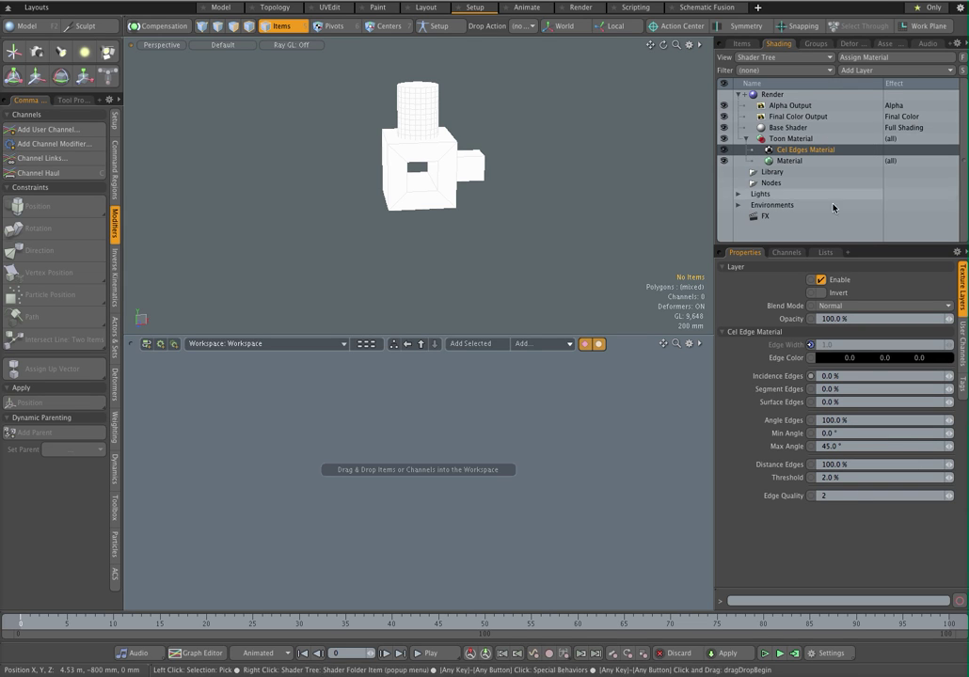
Step: Set the Cel Edges Material's Edge Quality to 64 and render the frame again
left_click(825, 496)
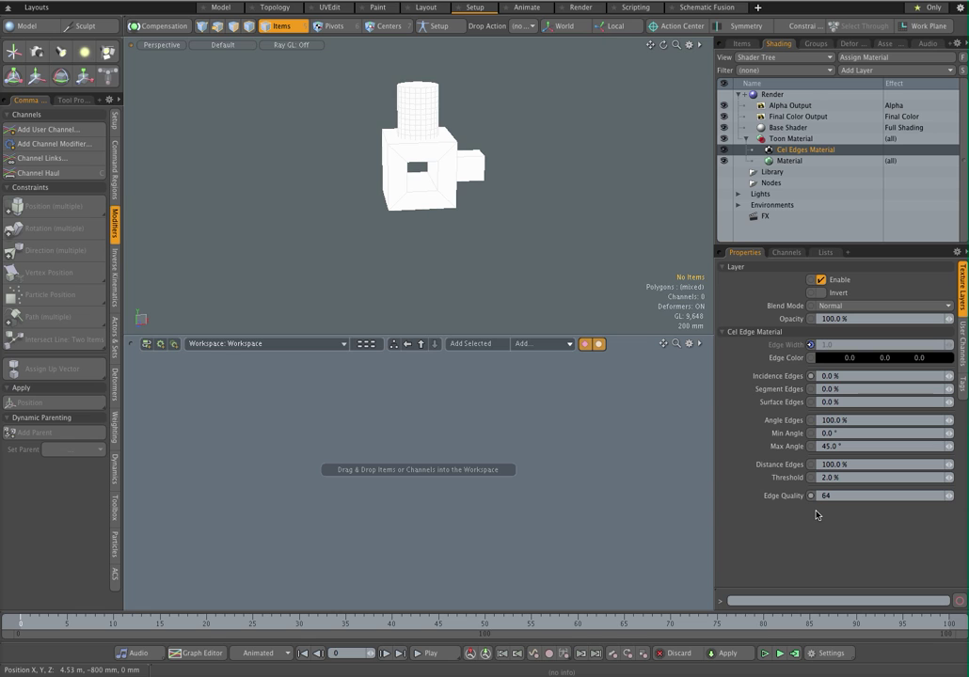
key("F9")
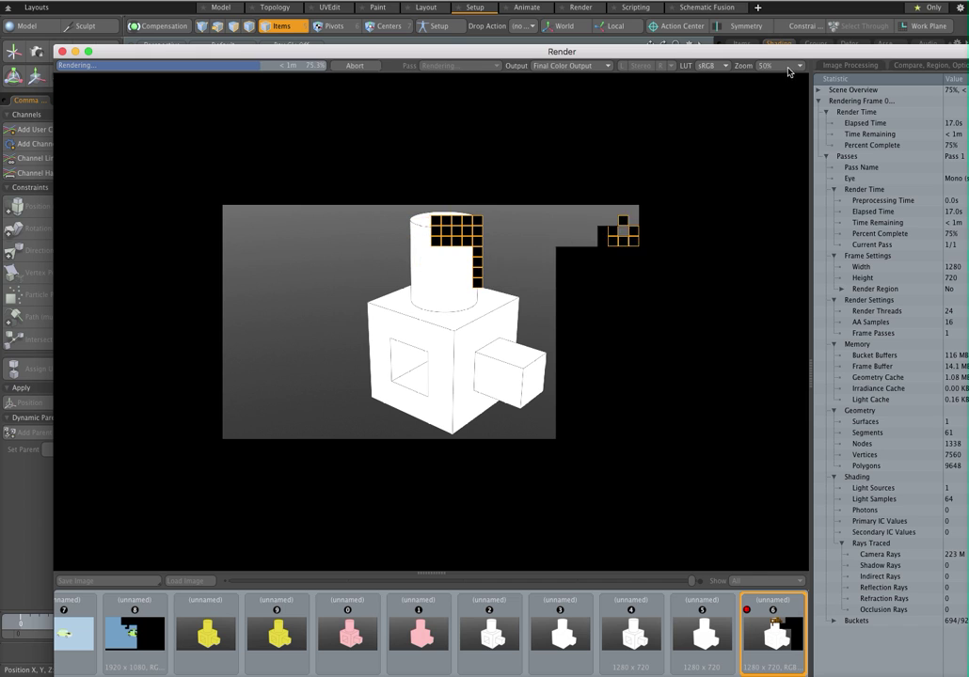
Step: Compare the edge lines of the new render with those of the previous render at 200% zoom
left_click(789, 69)
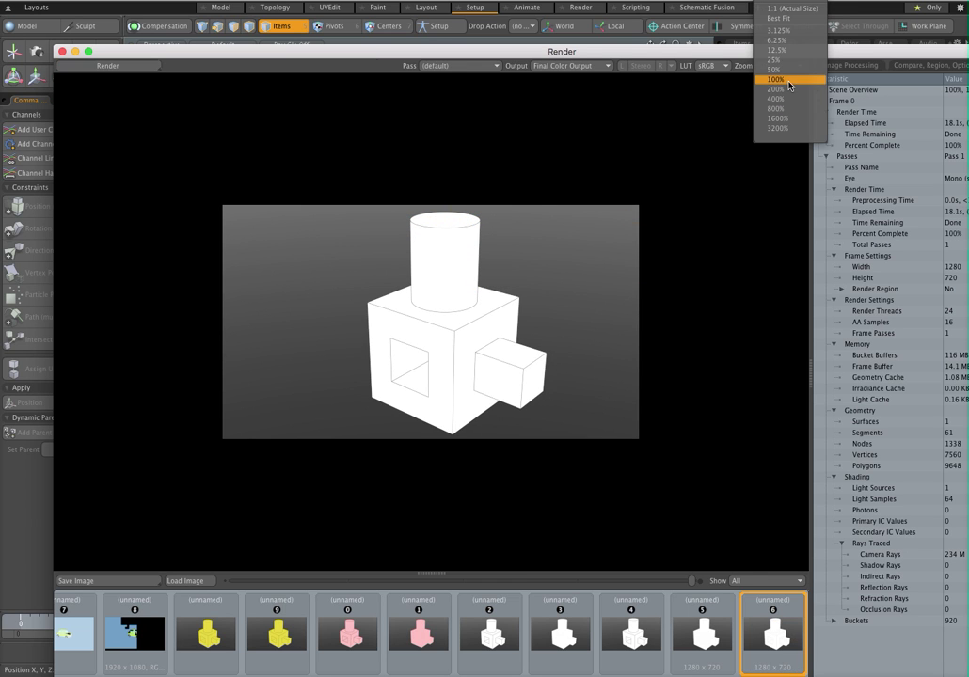
left_click(780, 91)
left_click_drag(628, 386, 571, 279)
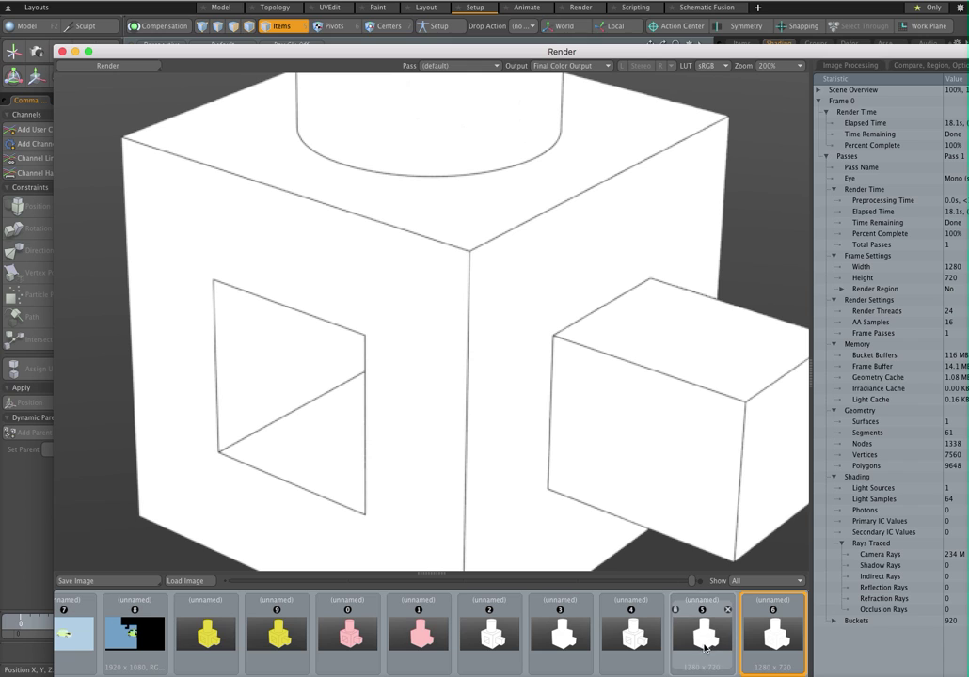
left_click(709, 643)
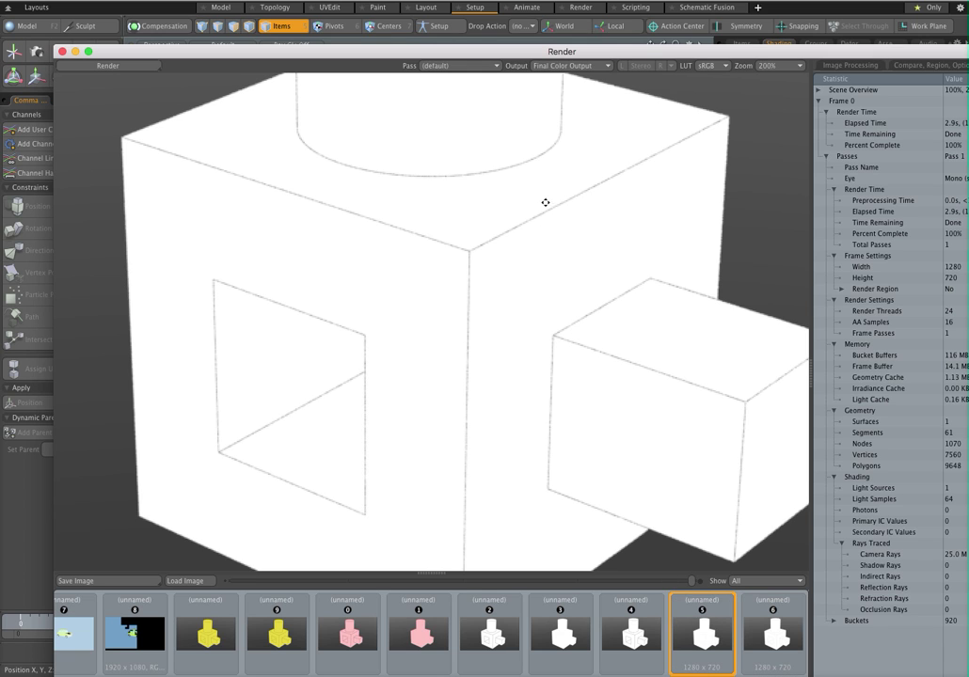
key("Right")
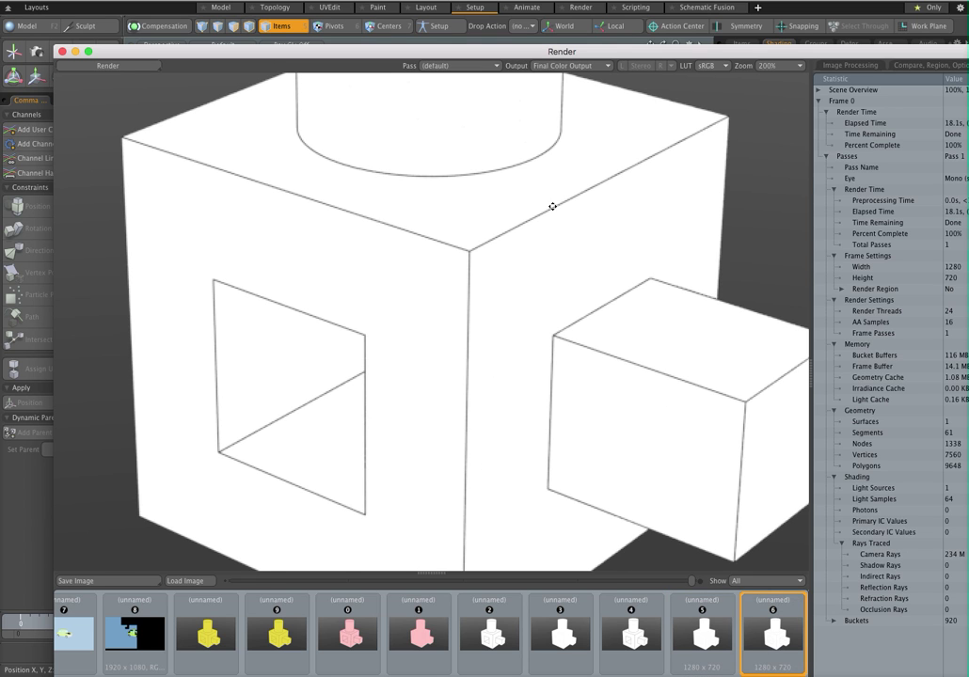
left_click_drag(552, 206, 548, 427)
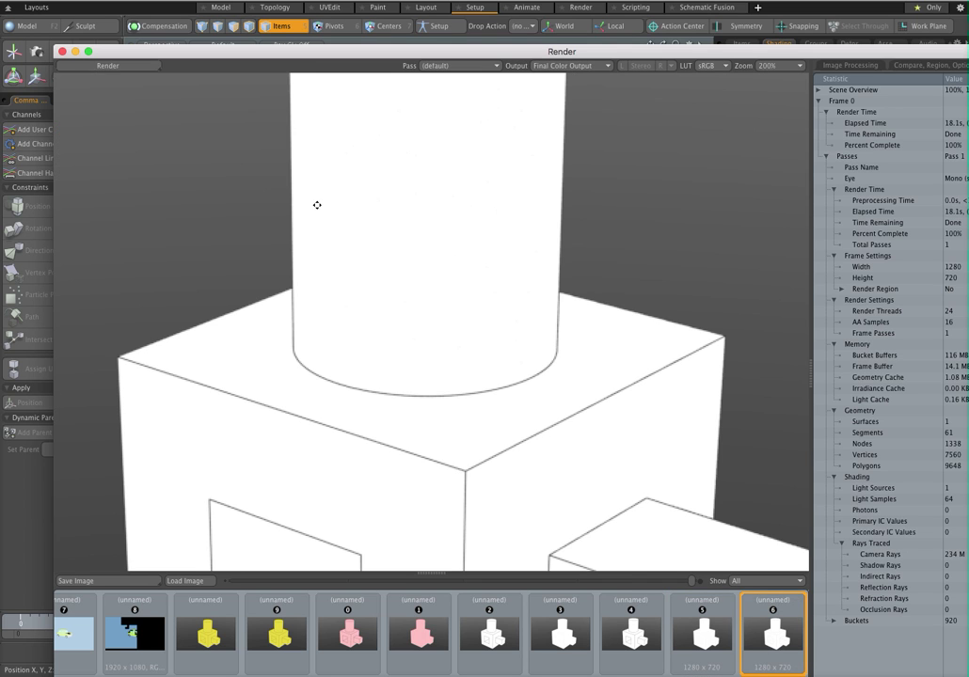
left_click(62, 51)
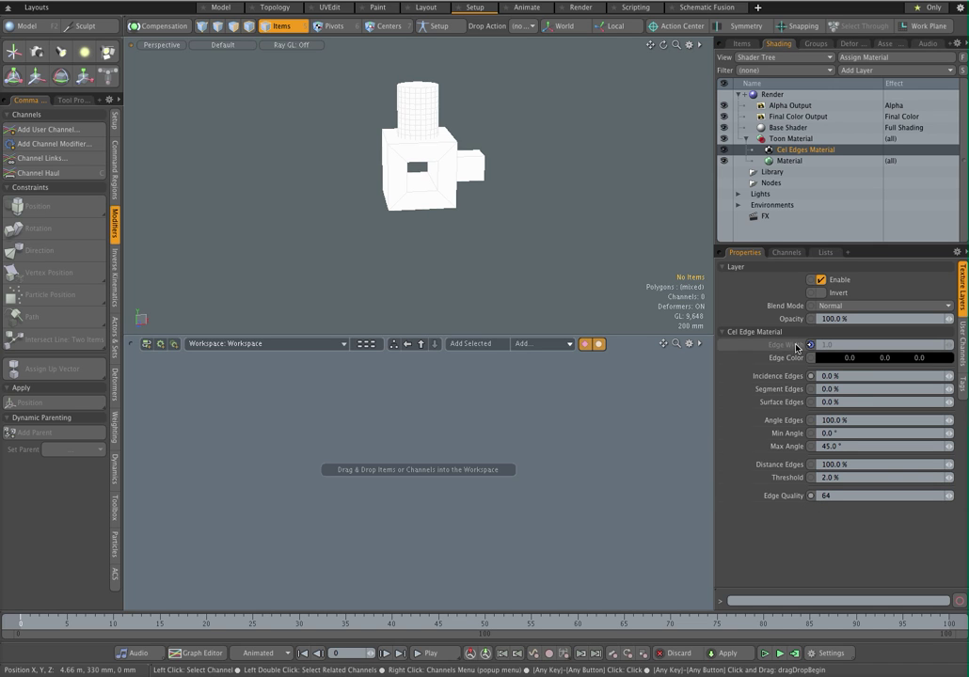
Step: Add the Cel Edges Material's Edge Width and Edge Quality channels to the schematic workspace as a node
left_click(796, 496)
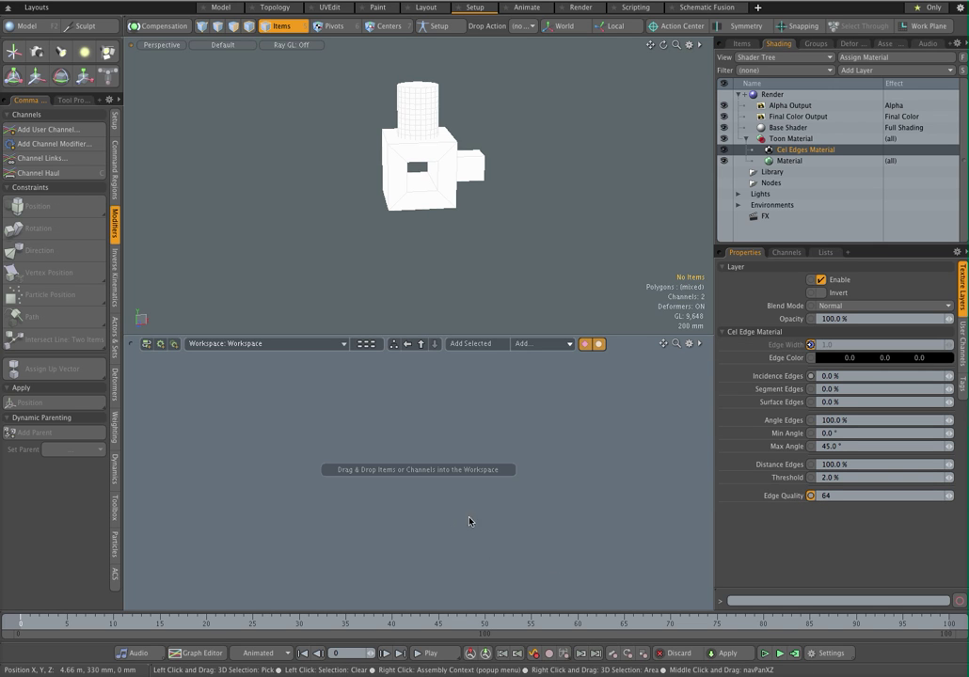
key("a")
left_click_drag(596, 521, 433, 444)
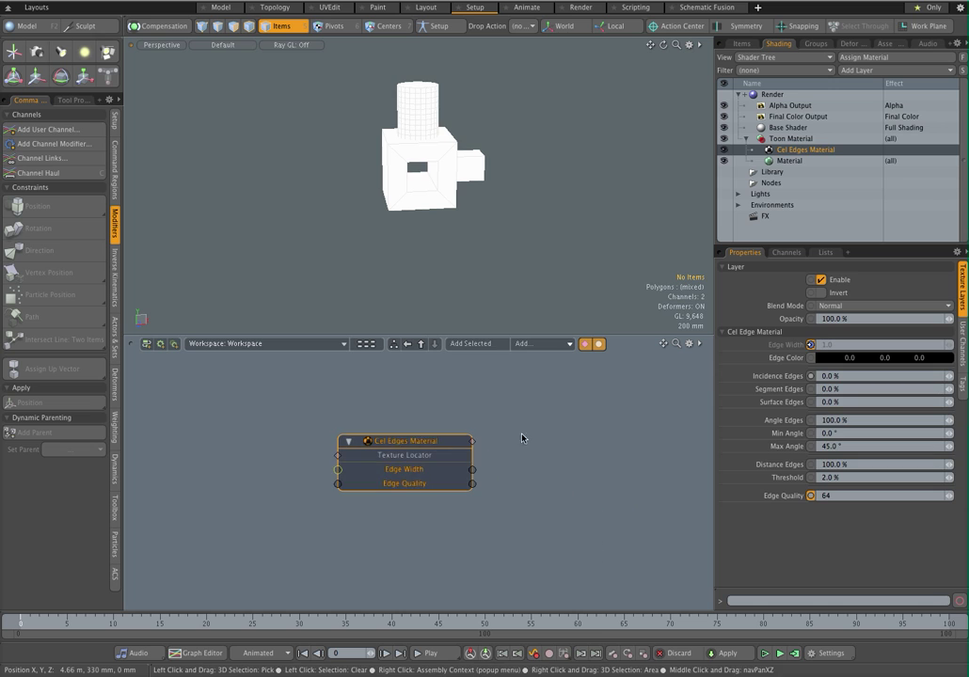
Step: Separate the Edge Quality channel into its own Cel Edges Material node and place it to the right of the original
left_click(523, 437)
left_click(420, 486)
right_click(418, 485)
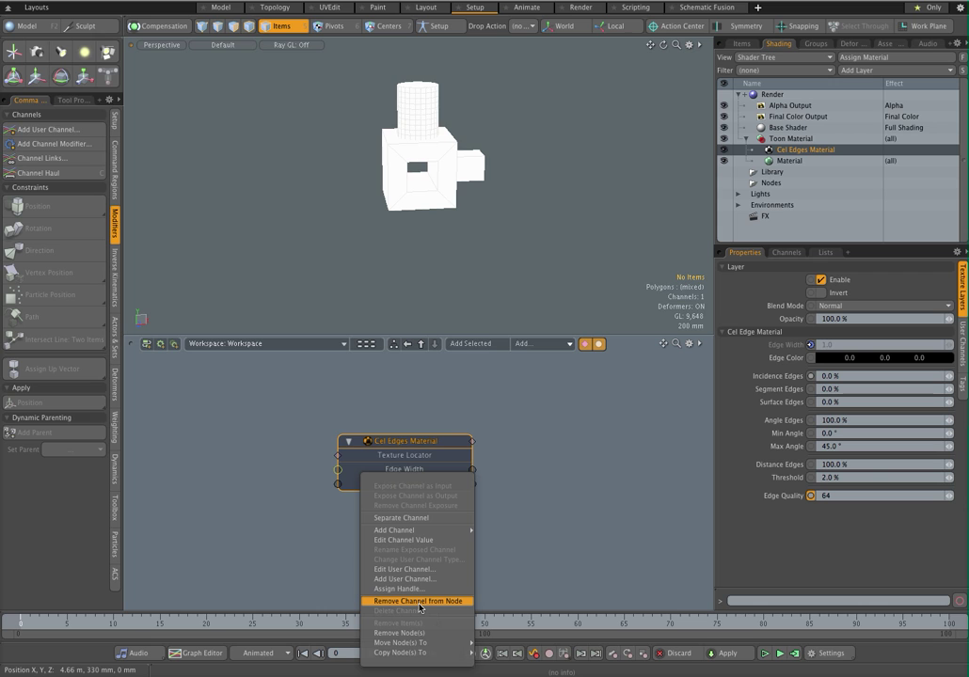
left_click(419, 519)
left_click_drag(549, 450, 630, 450)
left_click(517, 449)
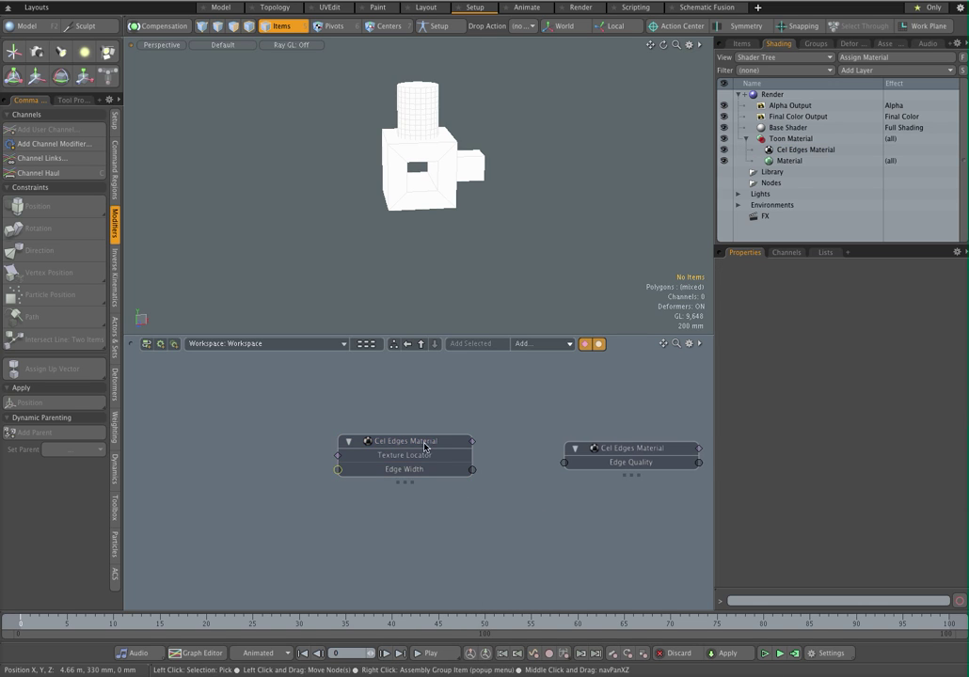
Step: Spread the two Cel Edges Material nodes apart, with Edge Width on the left and Edge Quality on the right
left_click_drag(423, 445, 260, 432)
left_click_drag(639, 448, 647, 437)
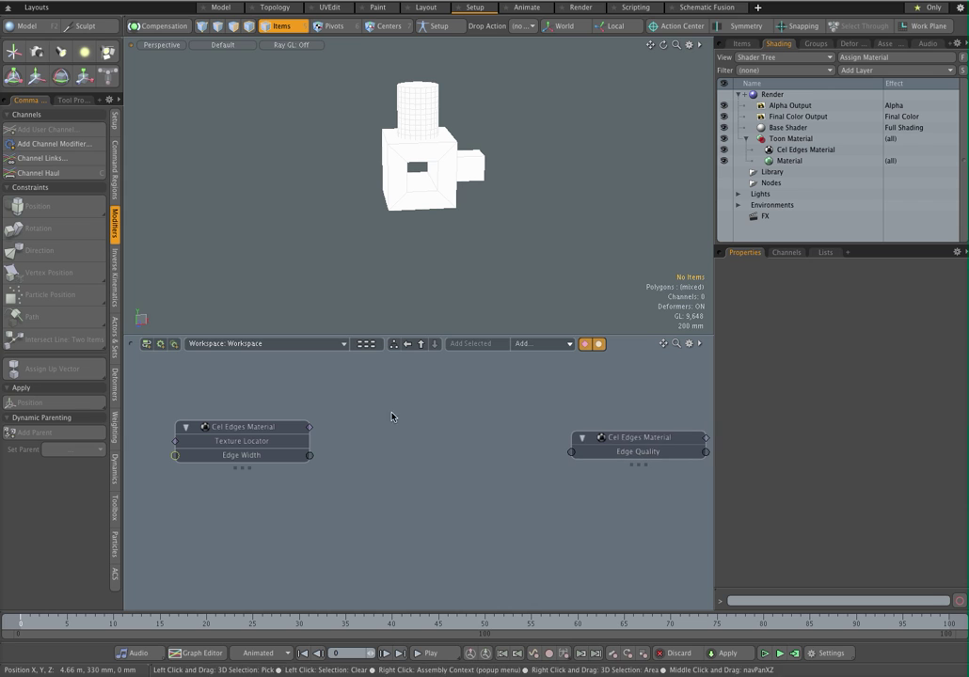
left_click(260, 429)
left_click(579, 452, "shift")
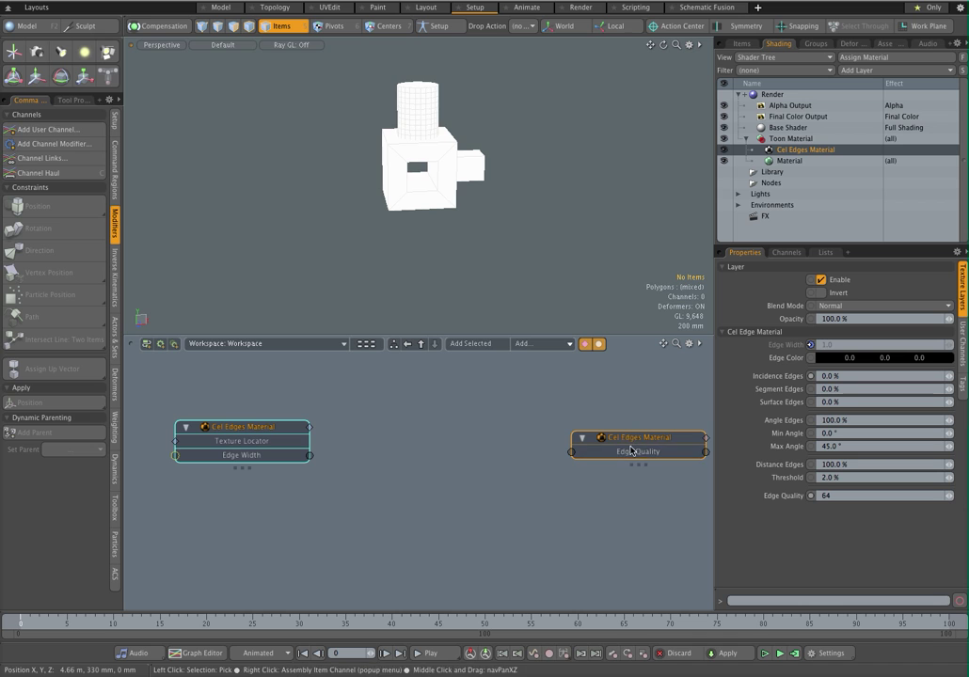
left_click_drag(278, 428, 250, 440)
left_click(275, 420)
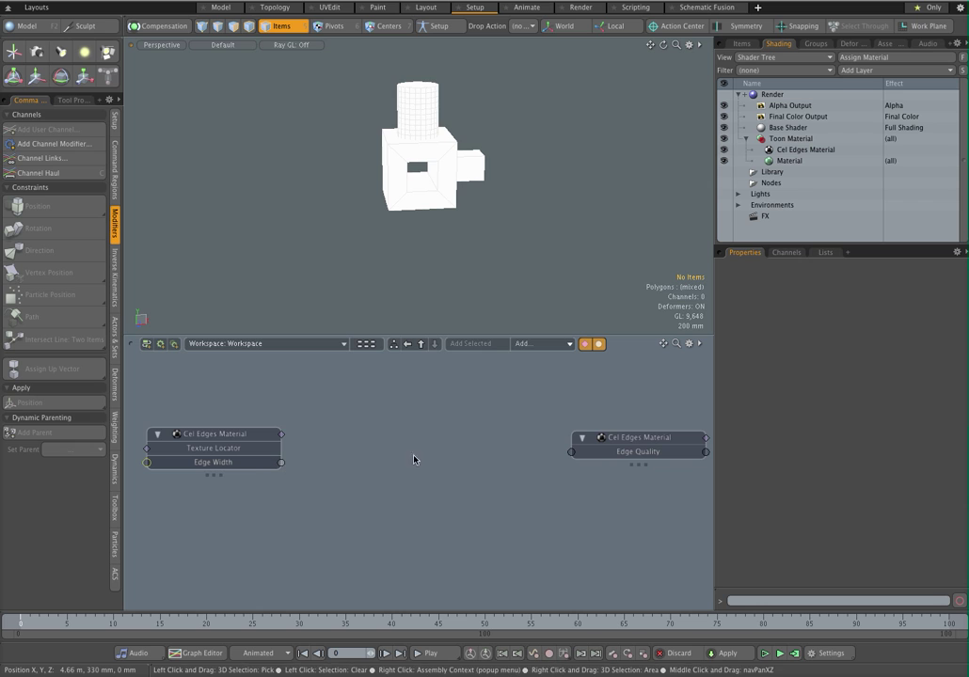
Step: Add a Channel Relationship modifier to the schematic and place it between the two Cel Edges Material nodes
left_click(544, 344)
mouse_move(546, 350)
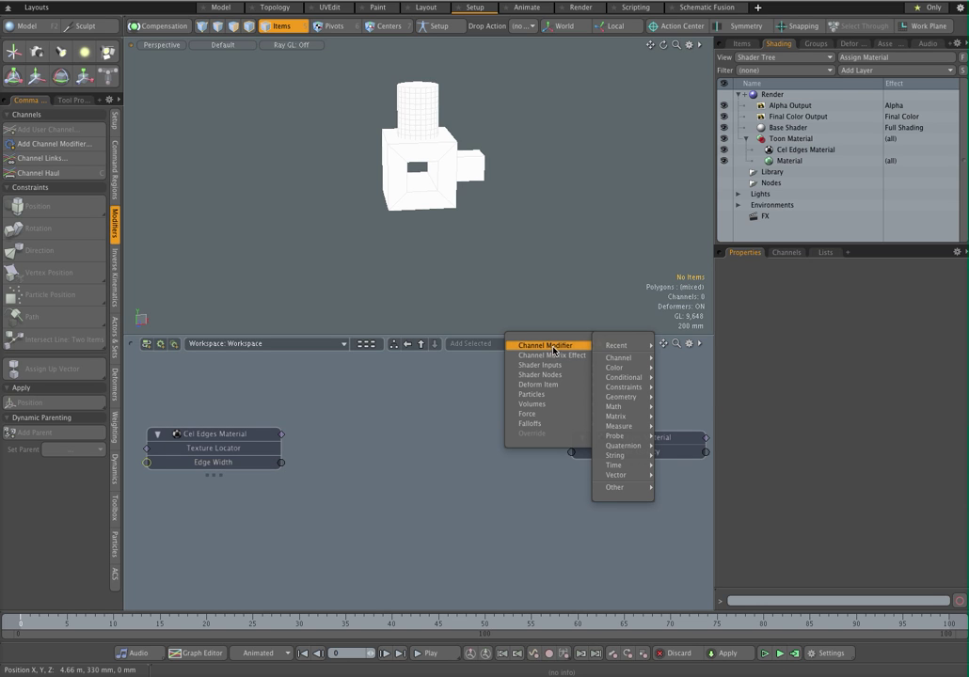
mouse_move(621, 364)
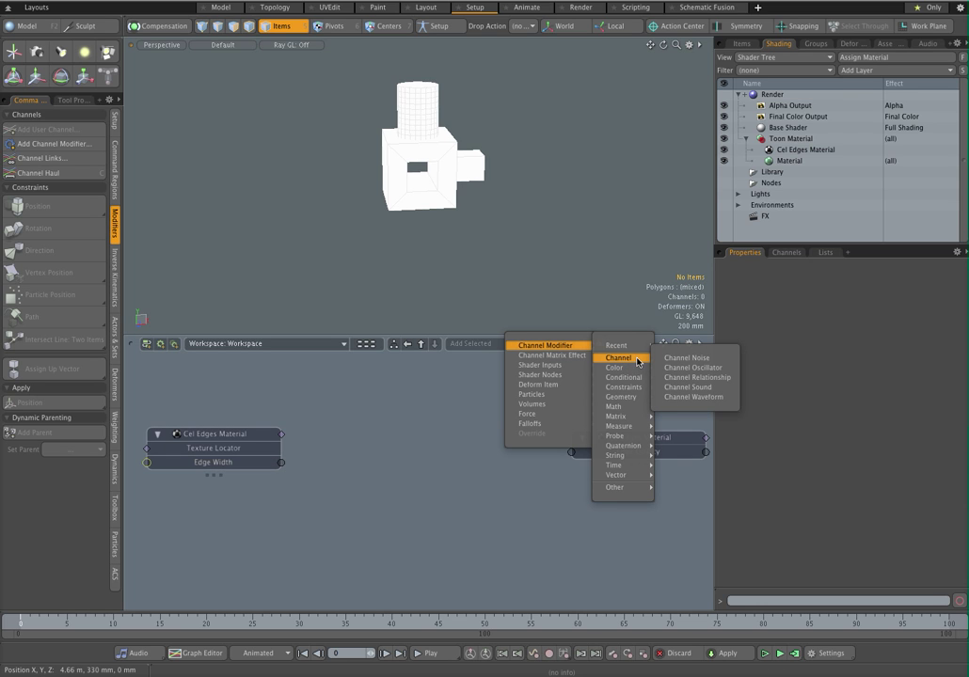
left_click(697, 377)
left_click_drag(541, 473, 436, 446)
Step: Link Edge Width to the relationship's Input and its Output to Edge Quality, and space the three nodes apart
left_click_drag(281, 462, 328, 458)
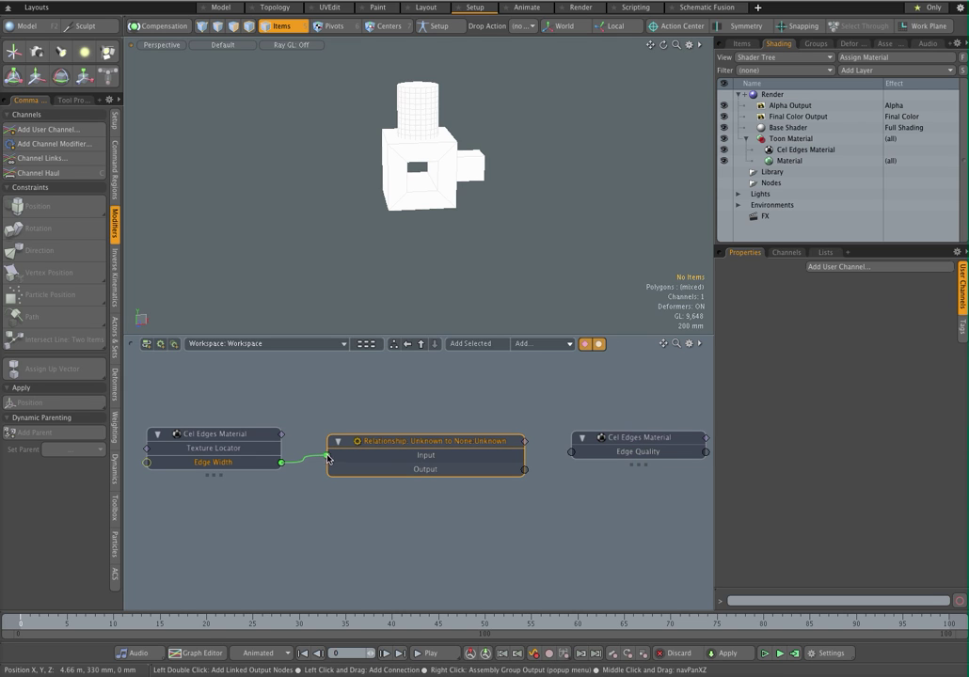
left_click_drag(566, 463, 571, 452)
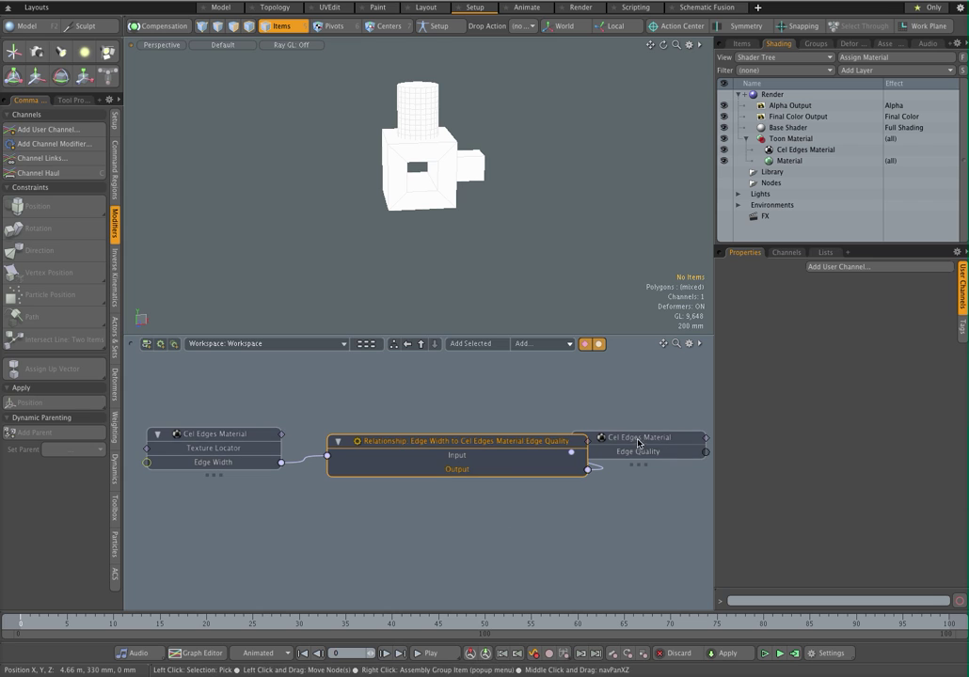
left_click_drag(638, 441, 680, 441)
left_click_drag(259, 438, 241, 439)
left_click_drag(339, 445, 315, 438)
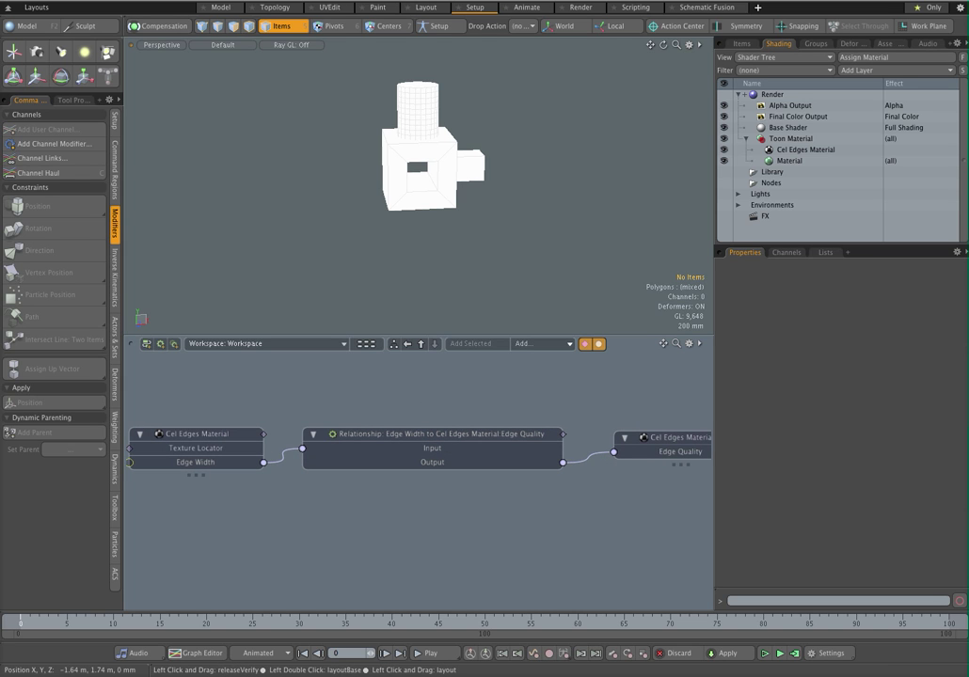
Step: Open a render Preview window and move it clear of the schematic nodes
left_click(174, 0)
left_click(200, 16)
left_click(86, 234)
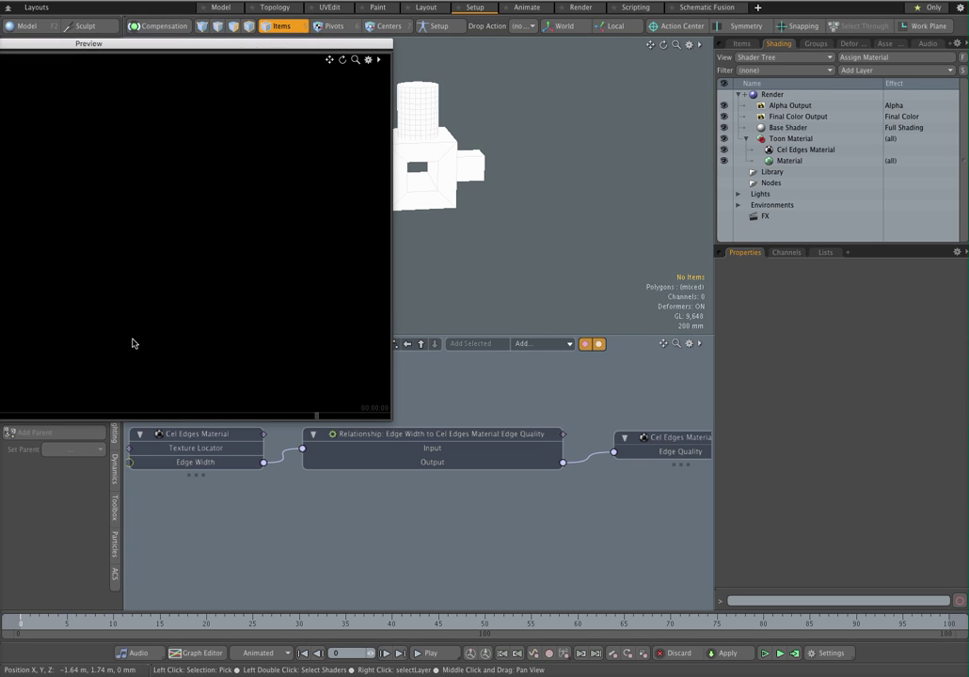
left_click_drag(165, 57, 203, 45)
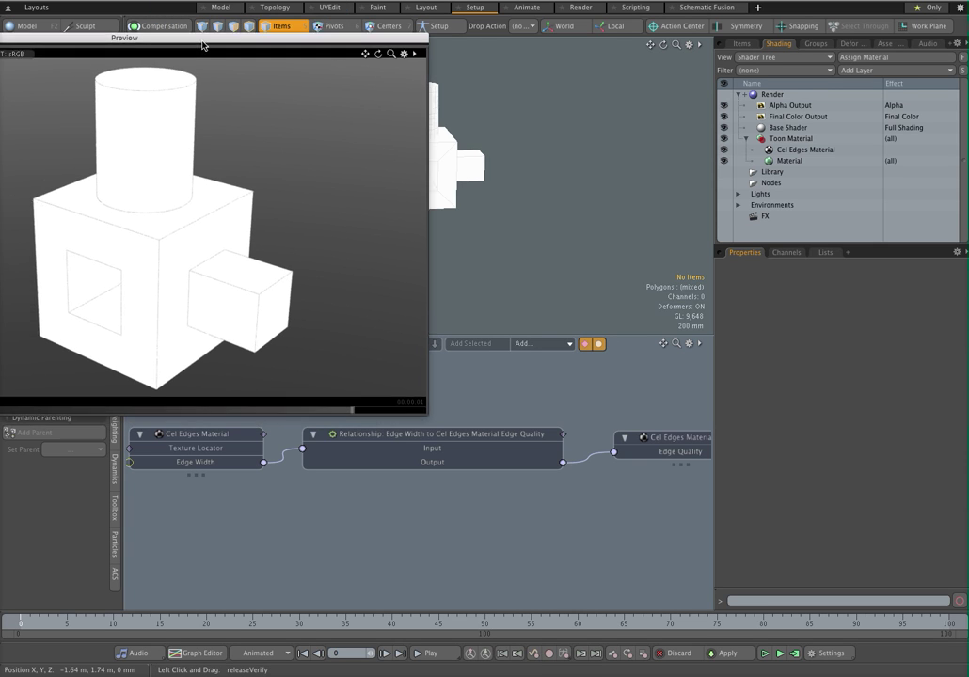
Step: Select the channel relationship node and open its Value curve in the Graph Editor
left_click(669, 439)
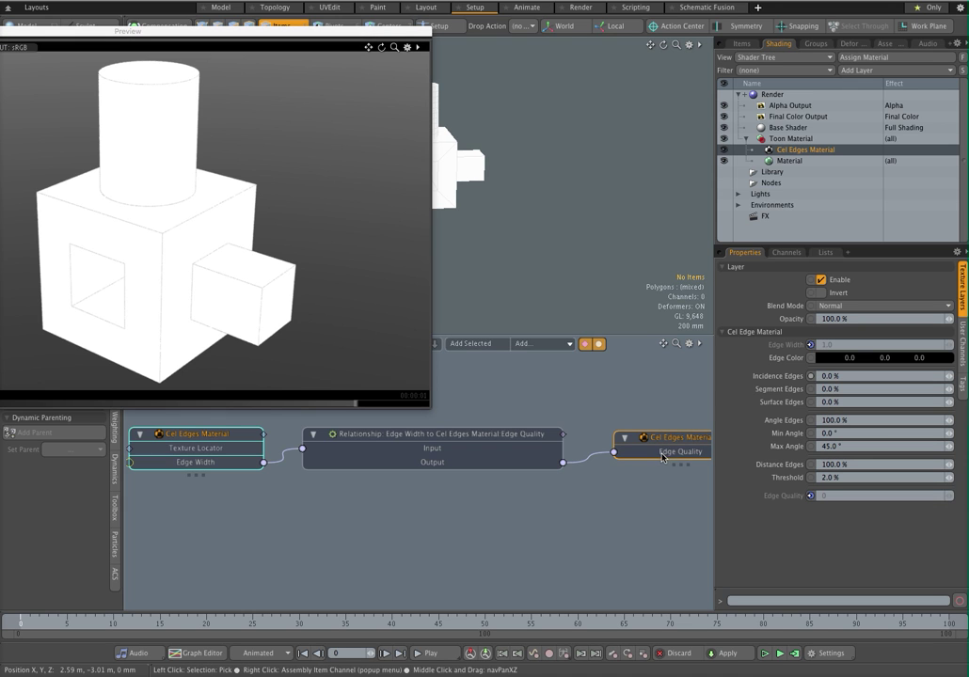
double_click(519, 443)
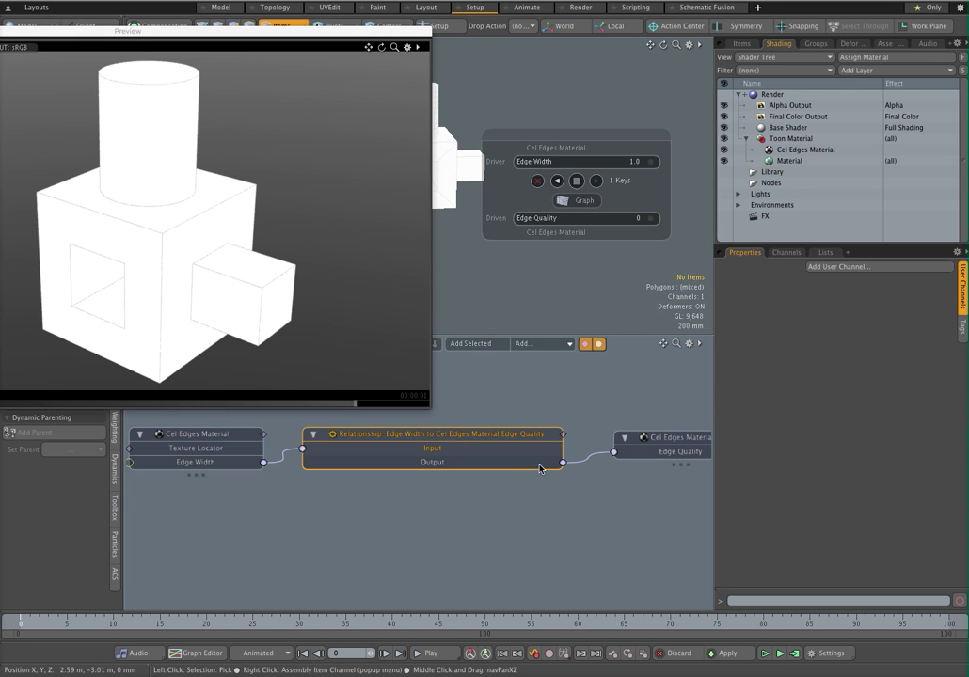
left_click(786, 252)
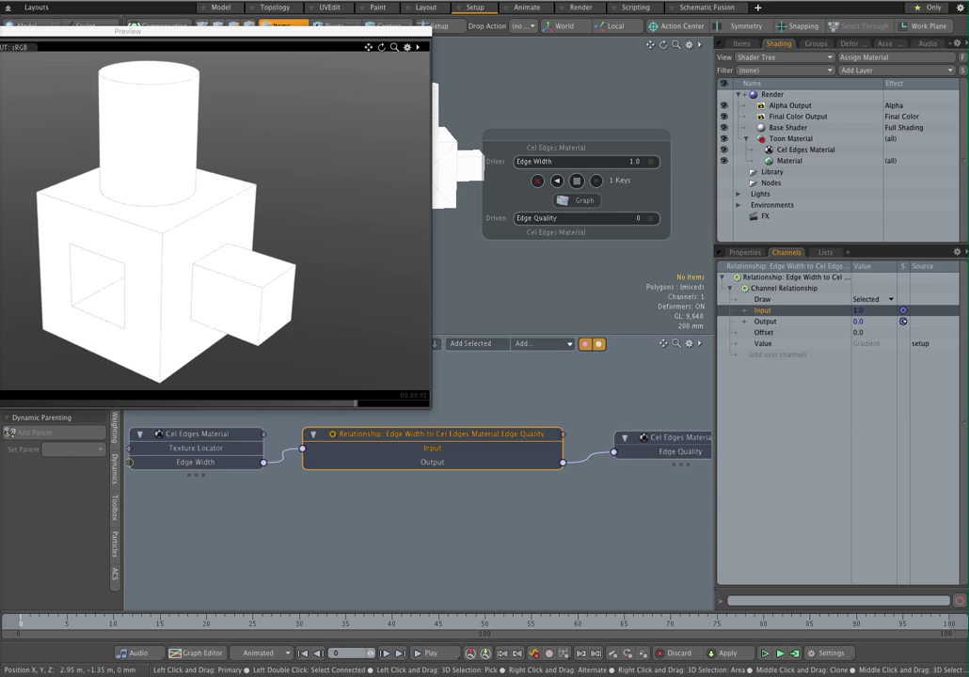
left_click(585, 200)
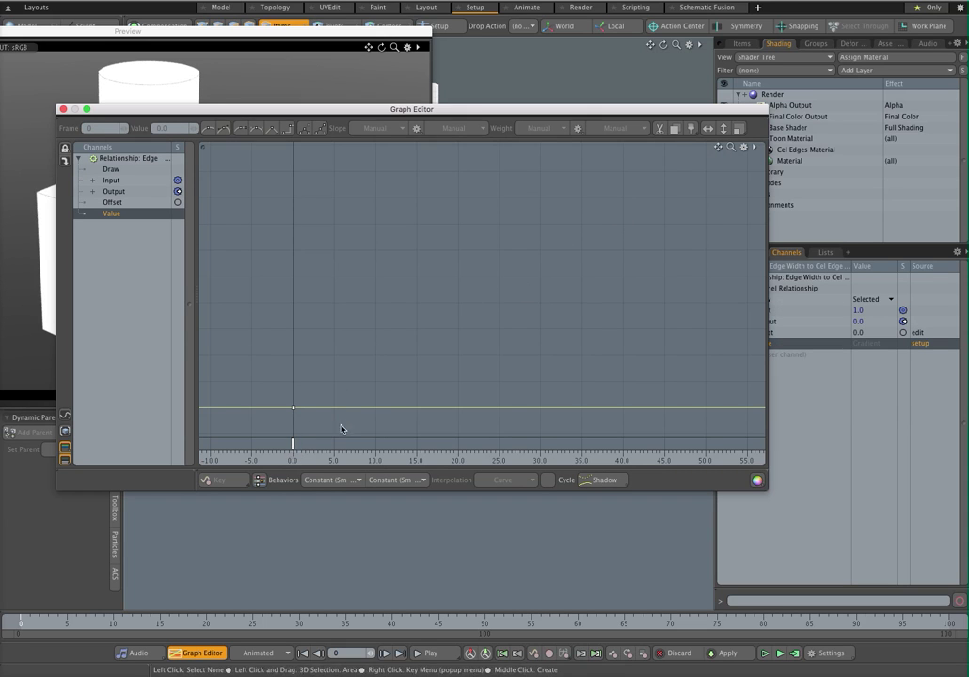
Step: Set the relationship curve's existing key to input 1 and value 64
mouse_move(284, 424)
left_mouse_down("ctrl+alt")
mouse_move(413, 420)
mouse_move(386, 390)
left_mouse_up("ctrl+alt")
left_click_drag(332, 445, 345, 450)
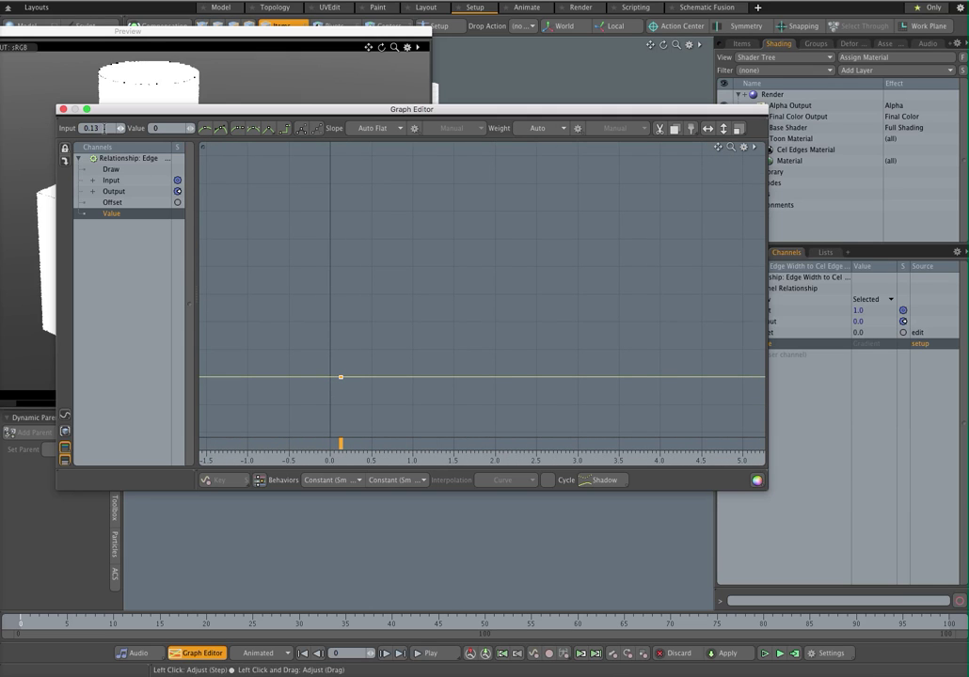
left_click(92, 128)
type("1")
key("Return")
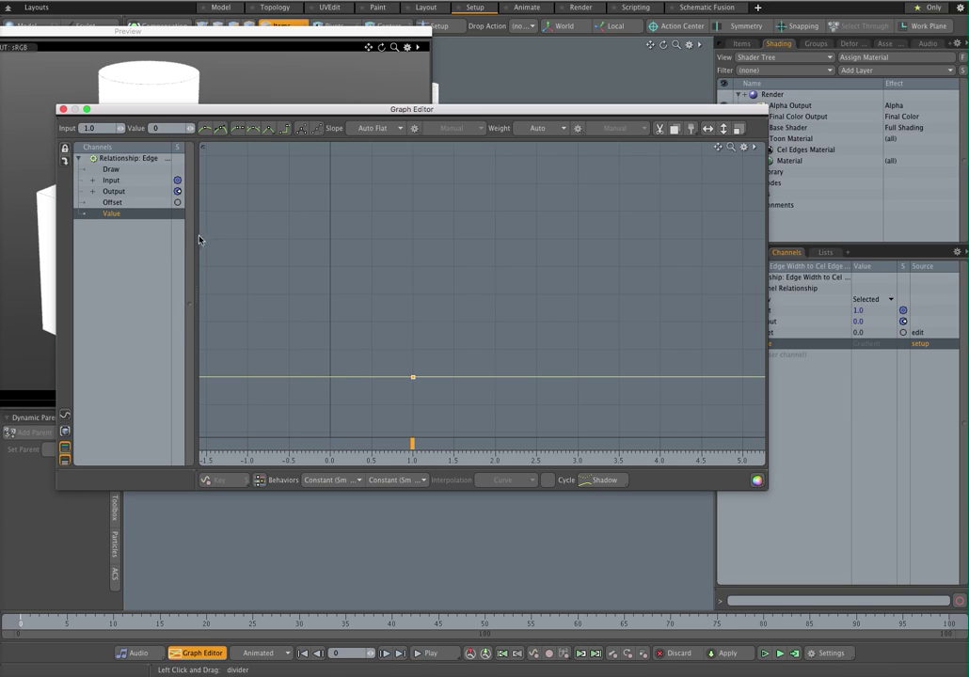
left_click(158, 128)
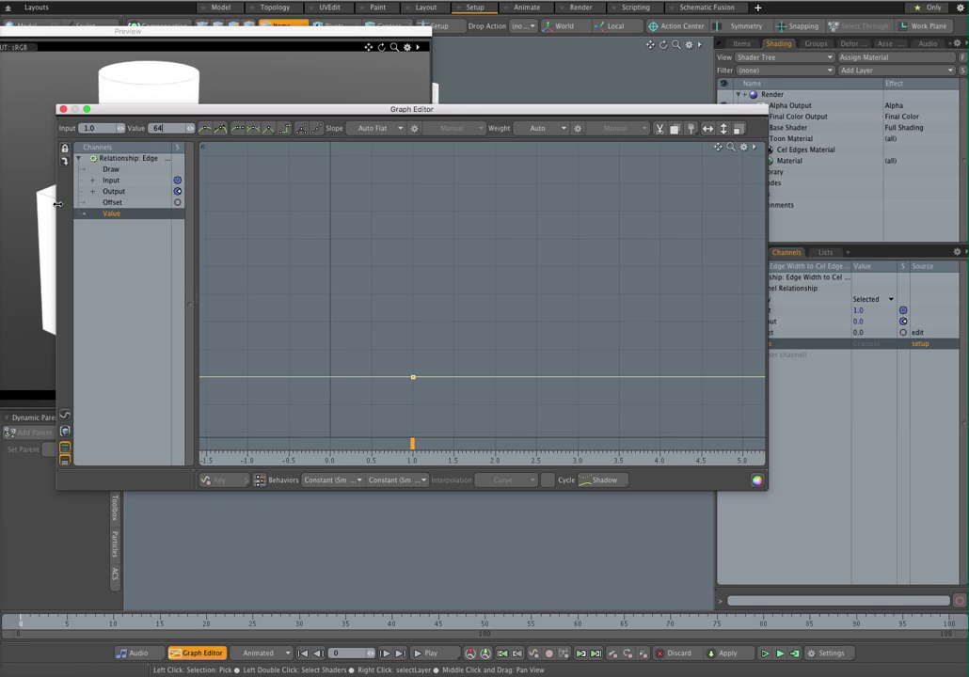
key("Return")
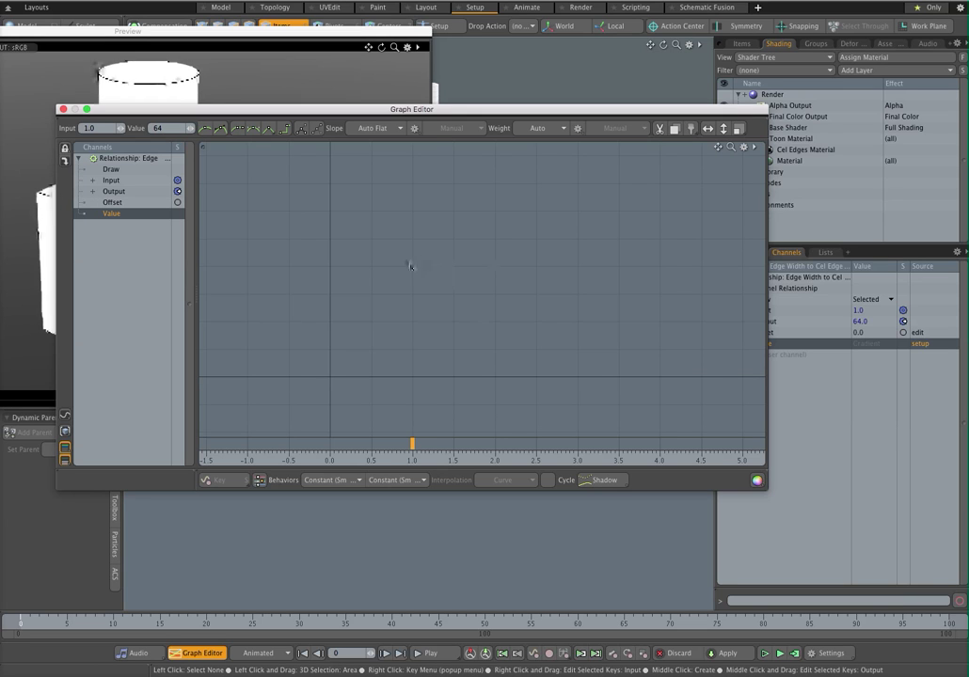
Step: Add a second key to the relationship curve at input 3 with value 4
key("a")
left_click_drag(673, 369, 523, 363, "alt")
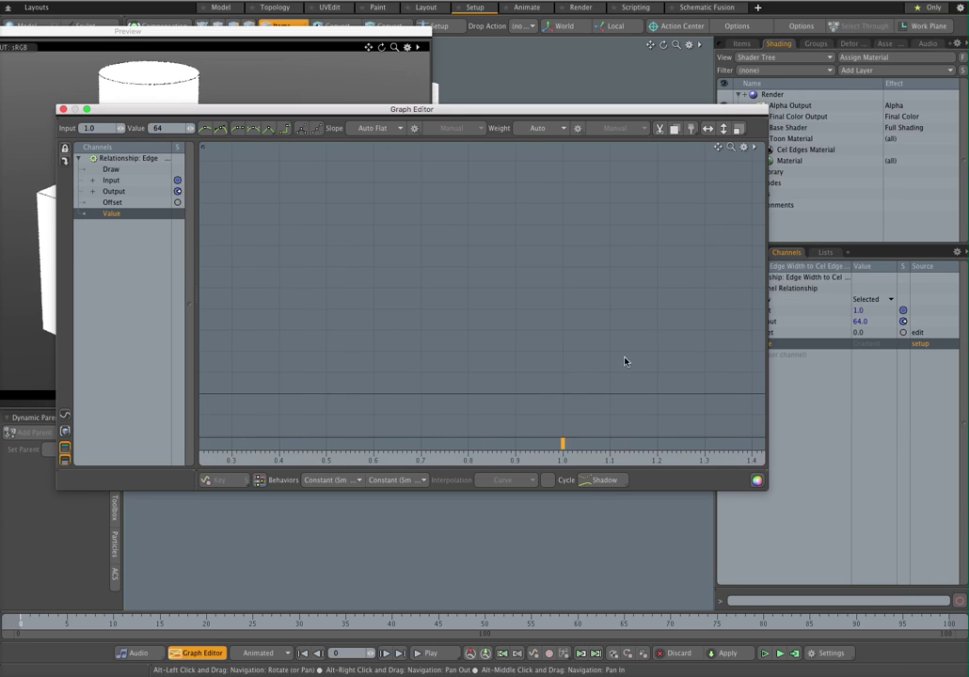
left_click_drag(636, 357, 461, 355, "ctrl+alt")
left_click_drag(667, 357, 411, 360, "alt")
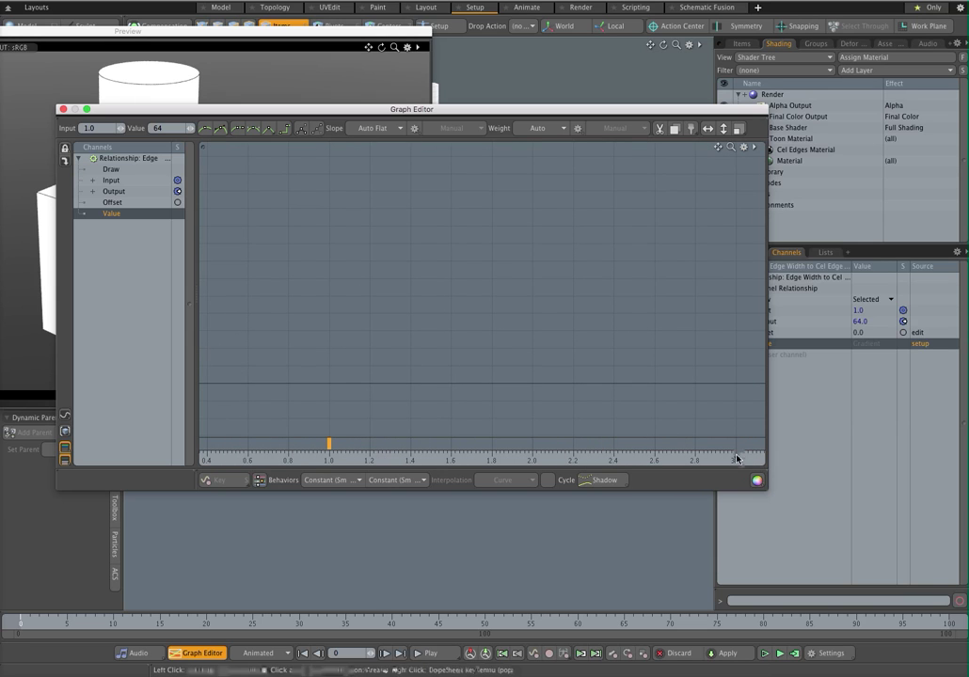
right_click(737, 444)
left_click(741, 427)
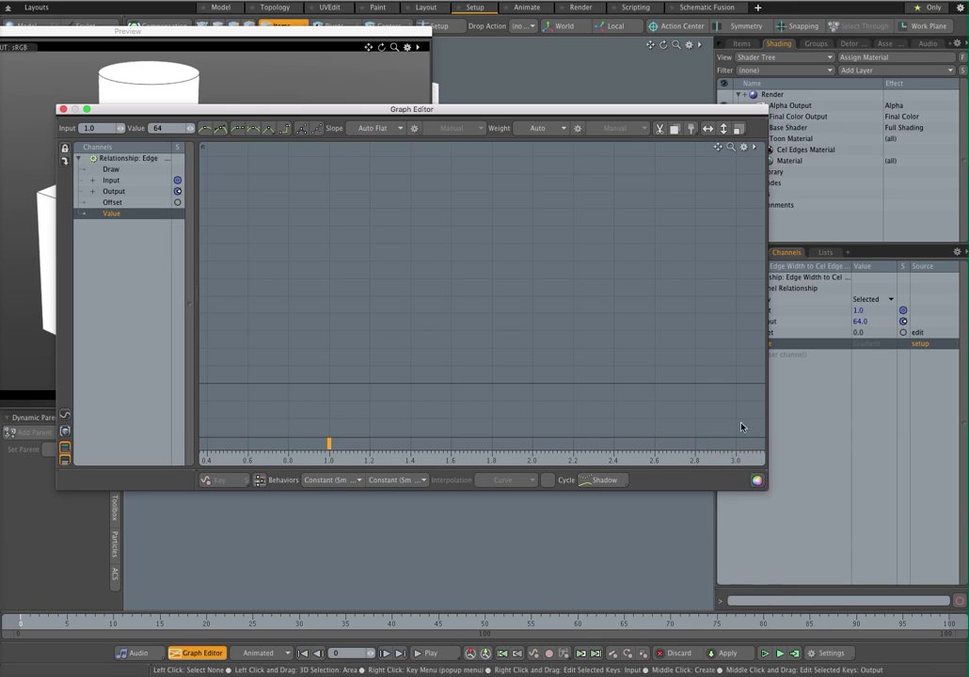
middle_click(738, 446)
left_click(737, 443)
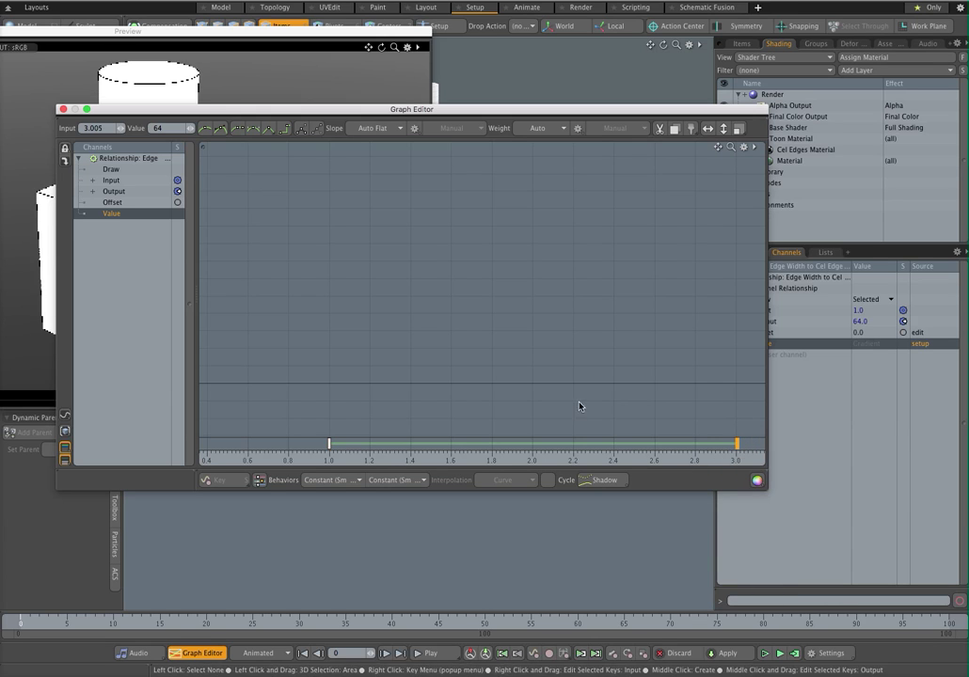
left_click(97, 128)
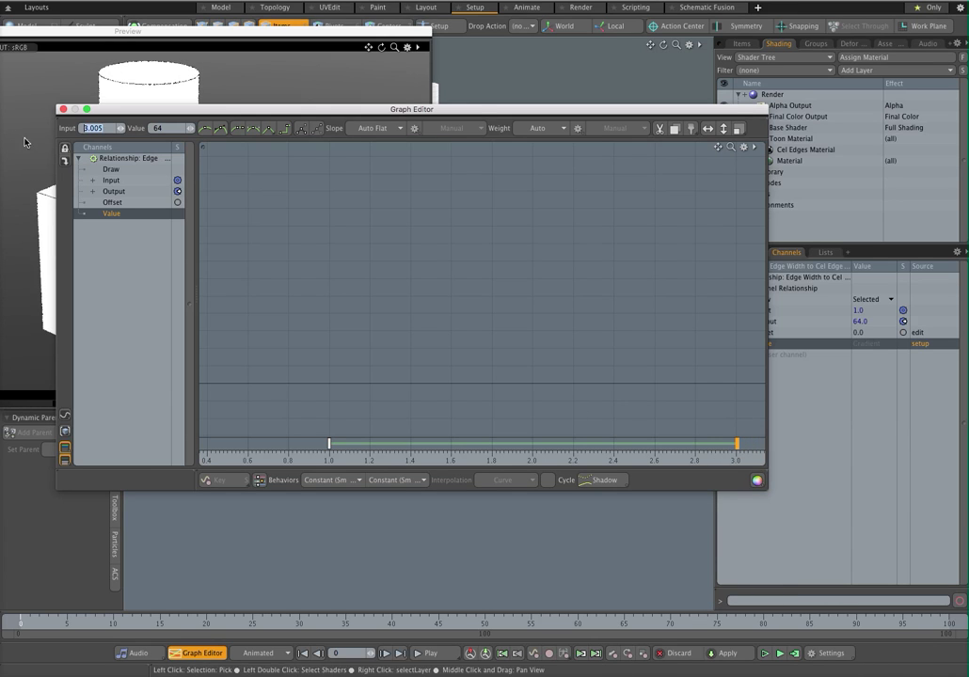
type("3")
key("Return")
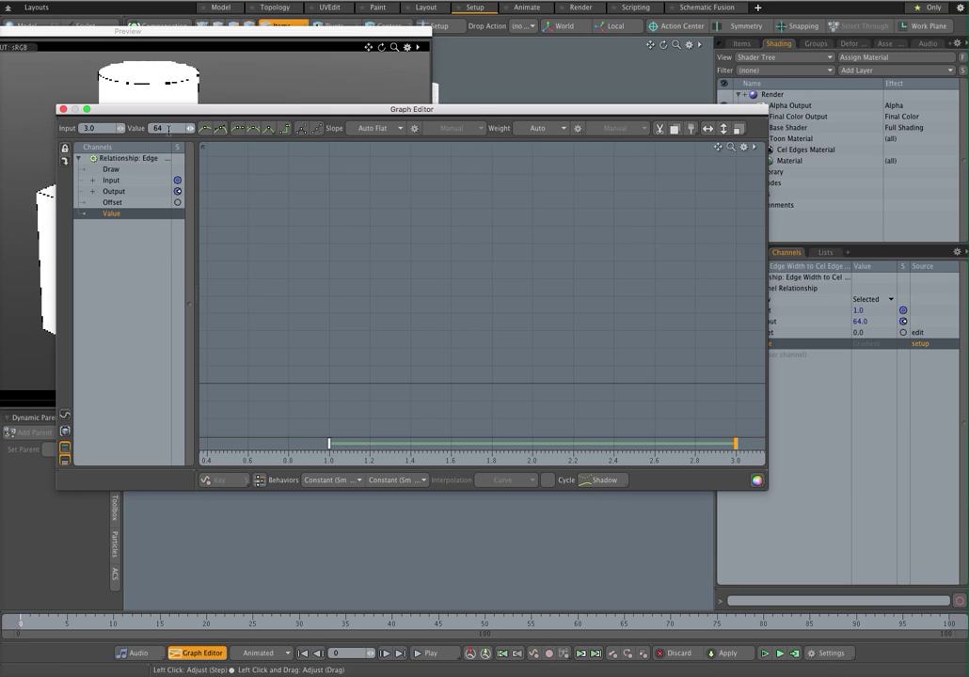
type("4")
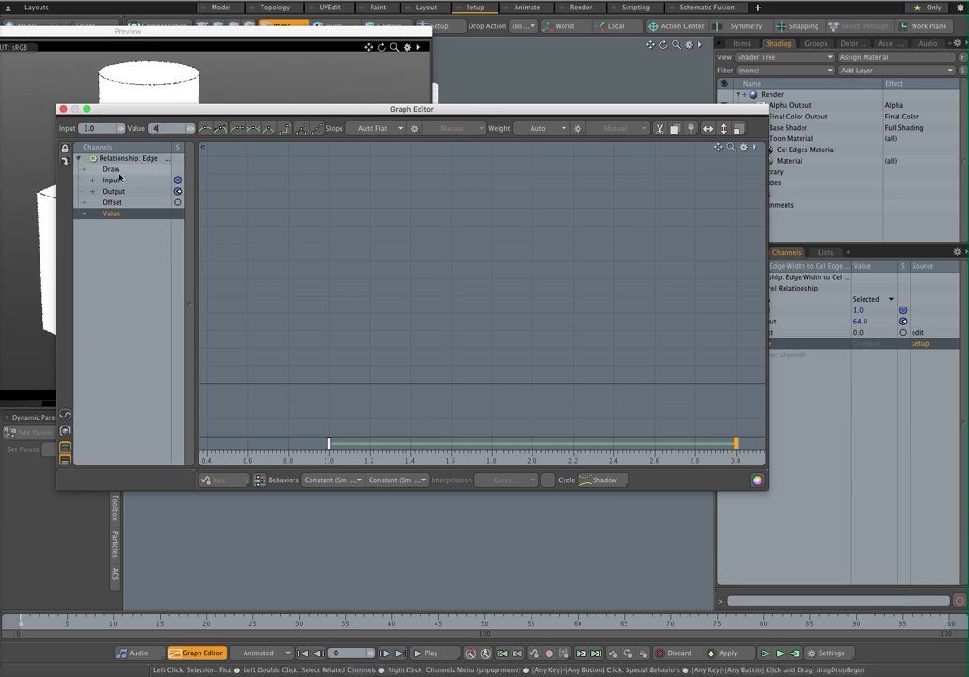
Step: Pull down the outgoing tangent of the key at input 1 so the curve drops steeply before easing out, and close the Graph Editor
key("shift+a")
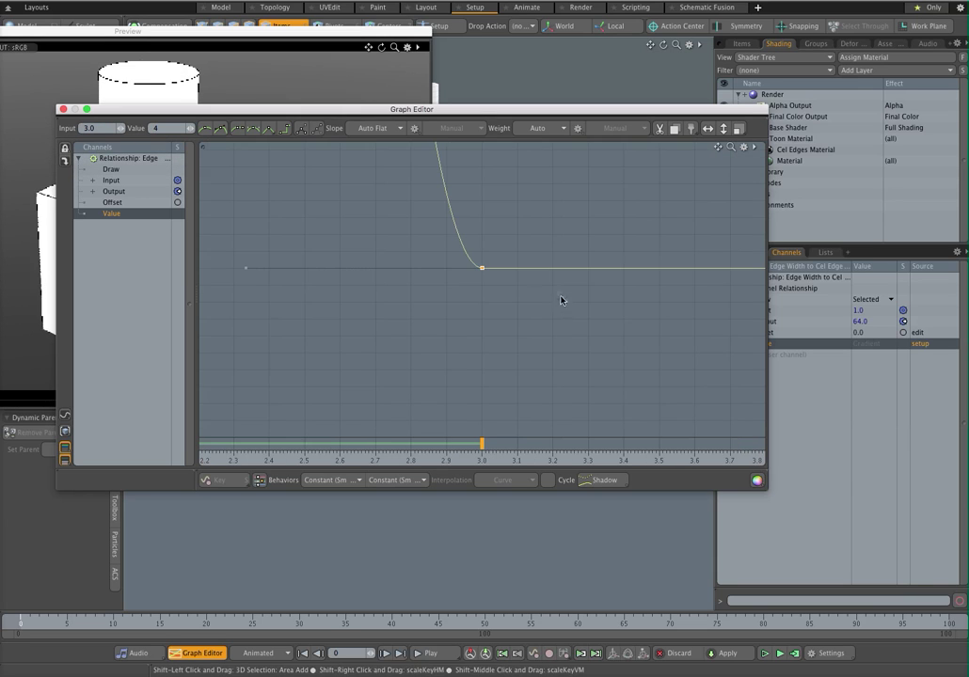
left_click_drag(483, 217, 498, 376, "ctrl+alt")
left_click_drag(419, 165, 495, 306, "alt")
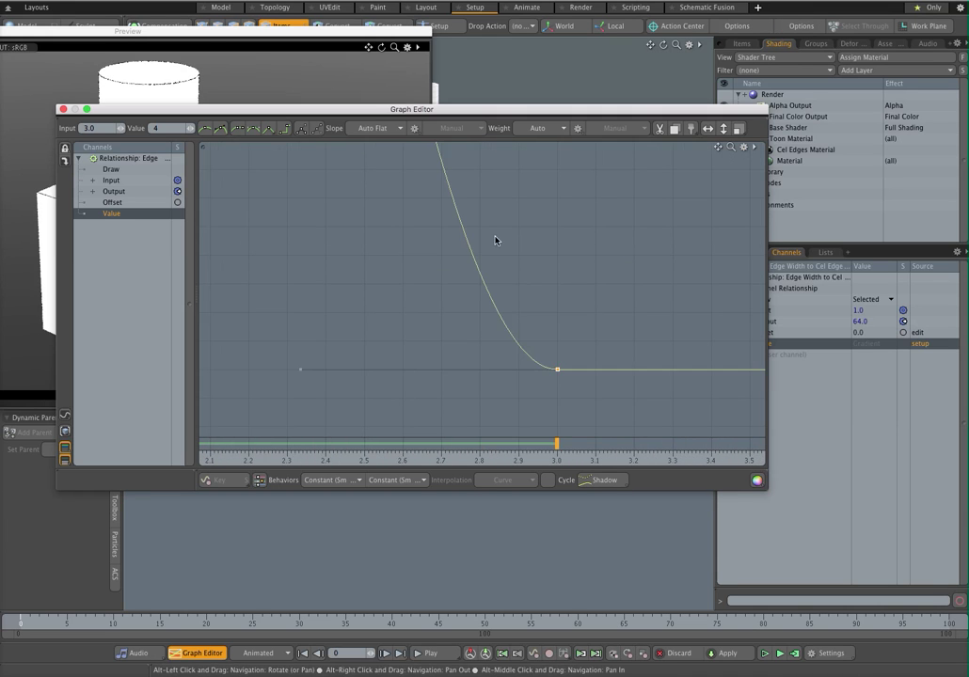
left_click_drag(495, 240, 489, 416, "ctrl+alt")
left_click_drag(506, 325, 434, 266, "alt")
left_click_drag(507, 235, 619, 247, "alt")
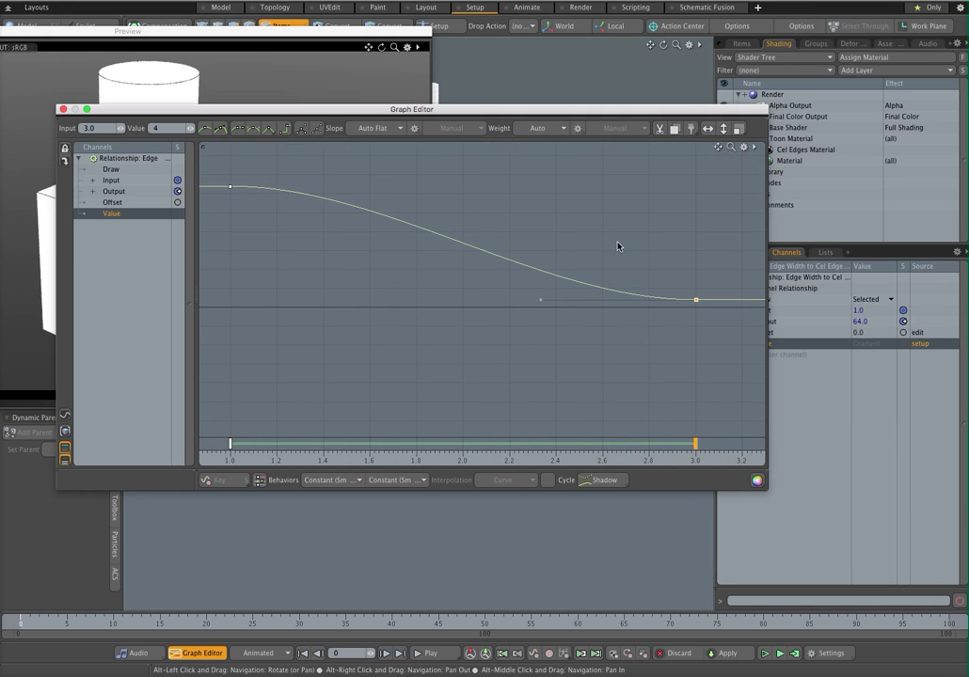
left_click_drag(501, 259, 443, 249, "ctrl+alt")
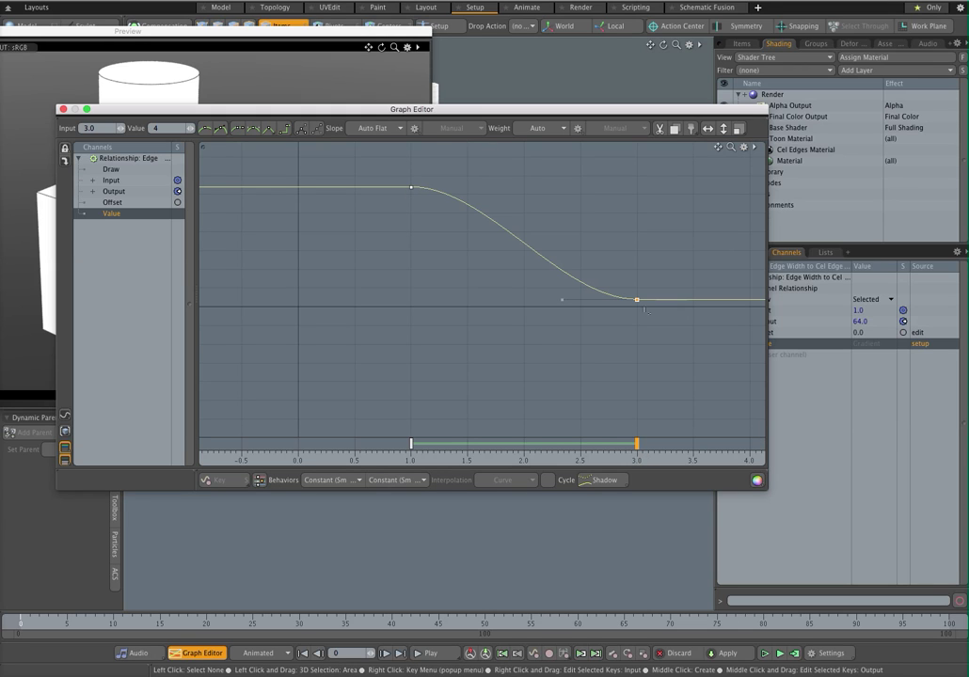
left_click_drag(454, 166, 328, 234)
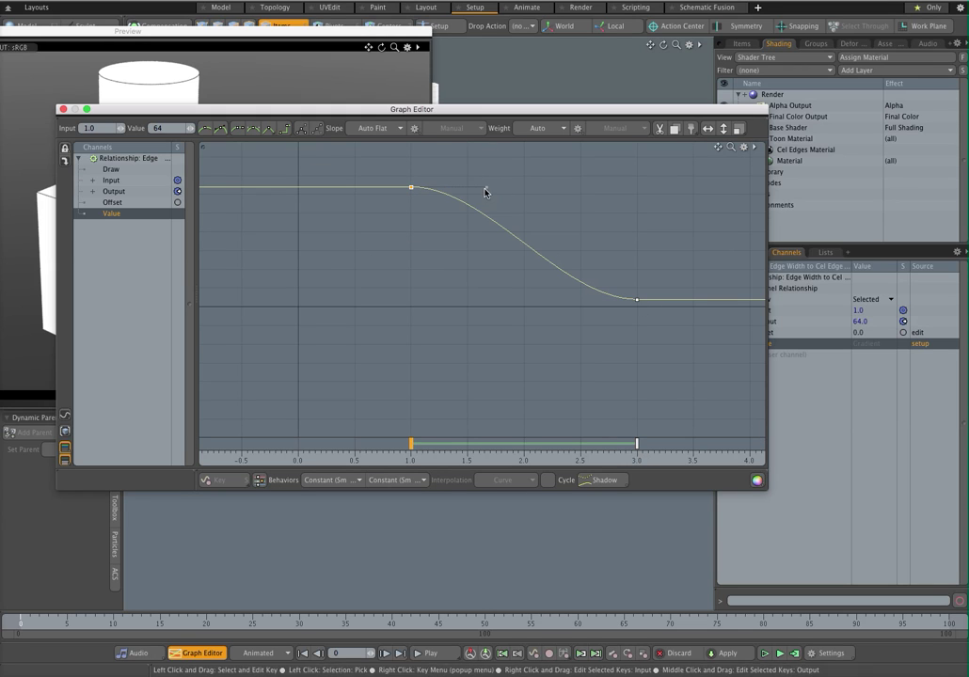
left_click_drag(483, 207, 443, 248)
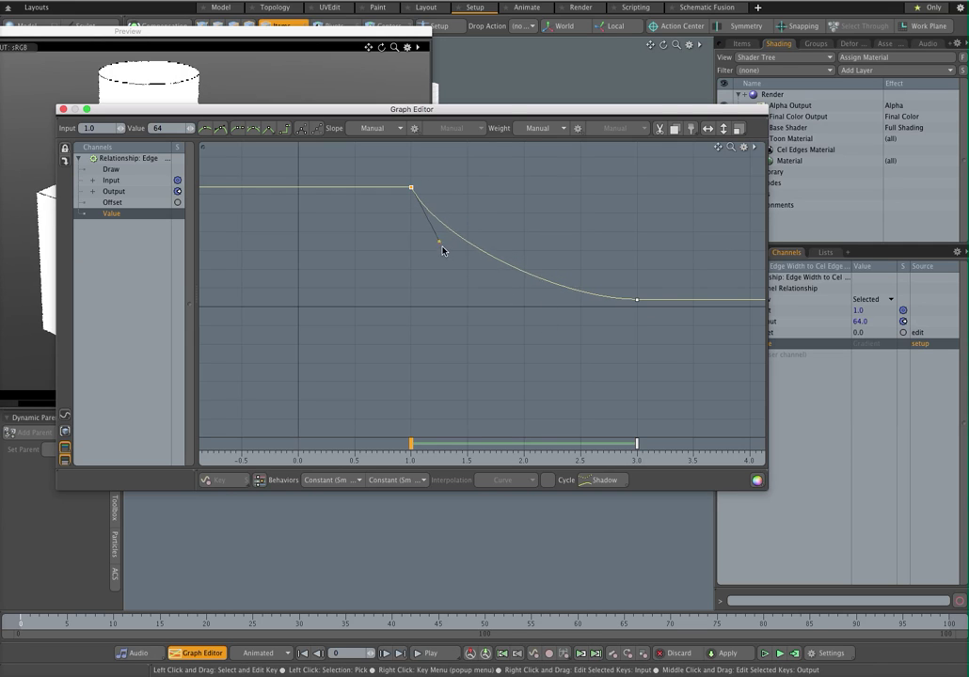
left_click(63, 109)
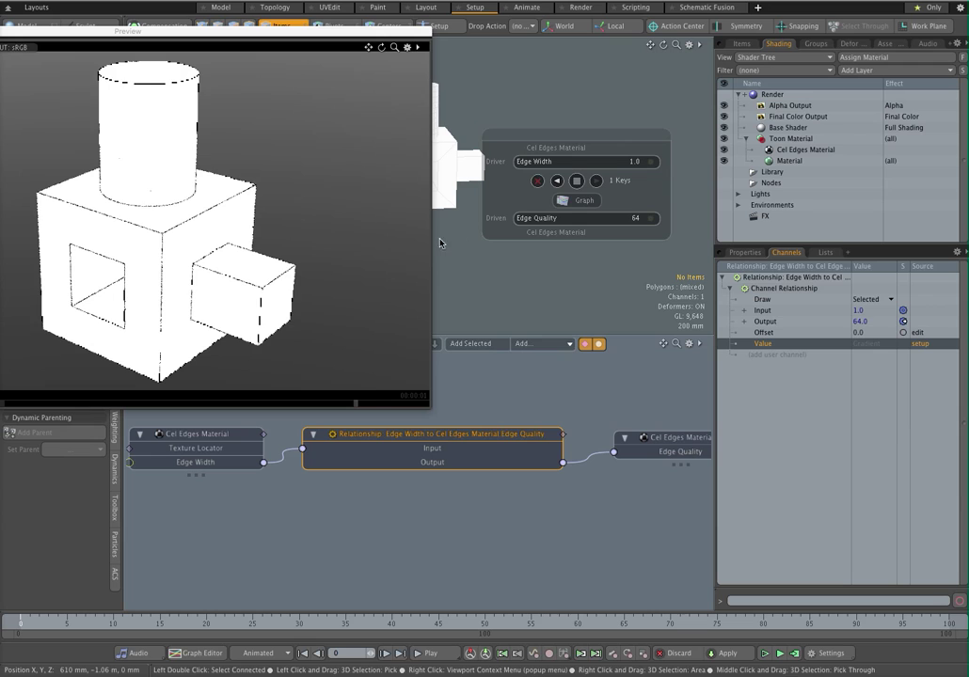
Step: Check the driven edge width and quality on the Cel Edges Material, and the user channels of the Toon Material group
left_click(537, 402)
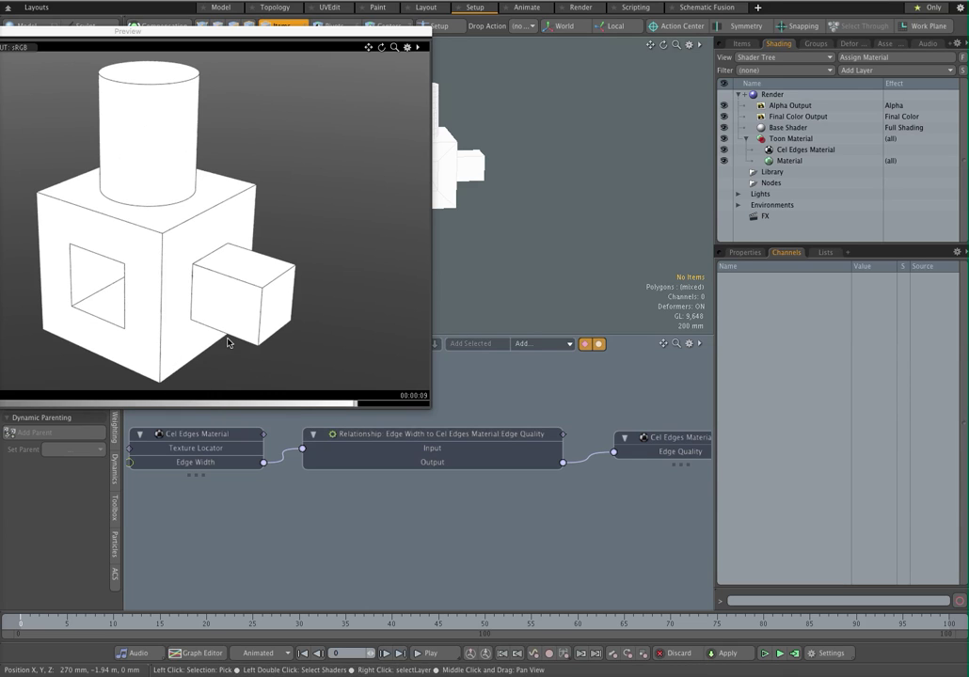
left_click(227, 437)
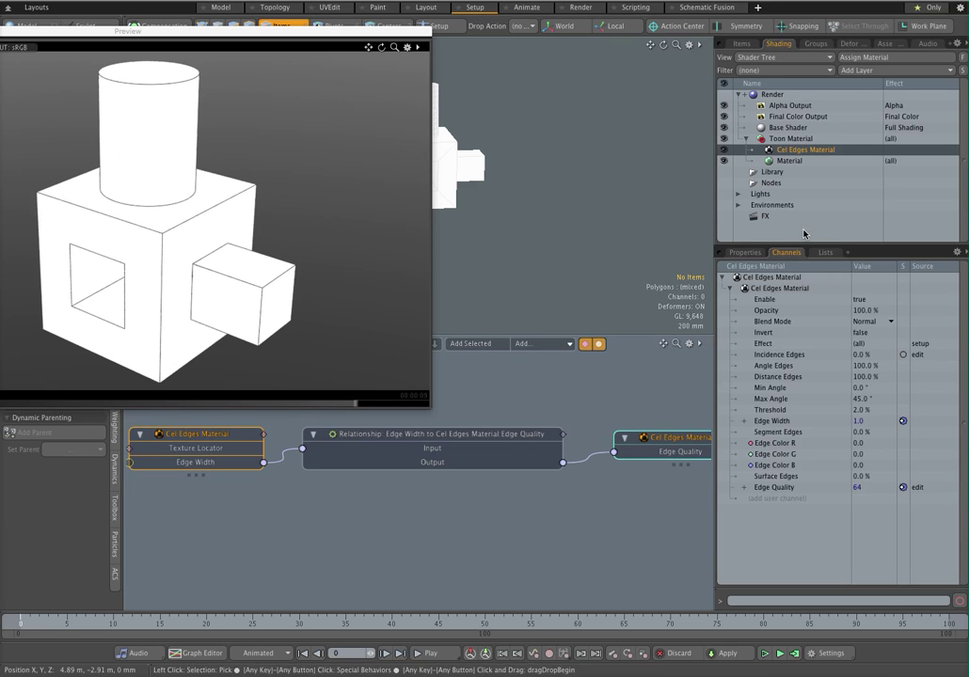
left_click(745, 252)
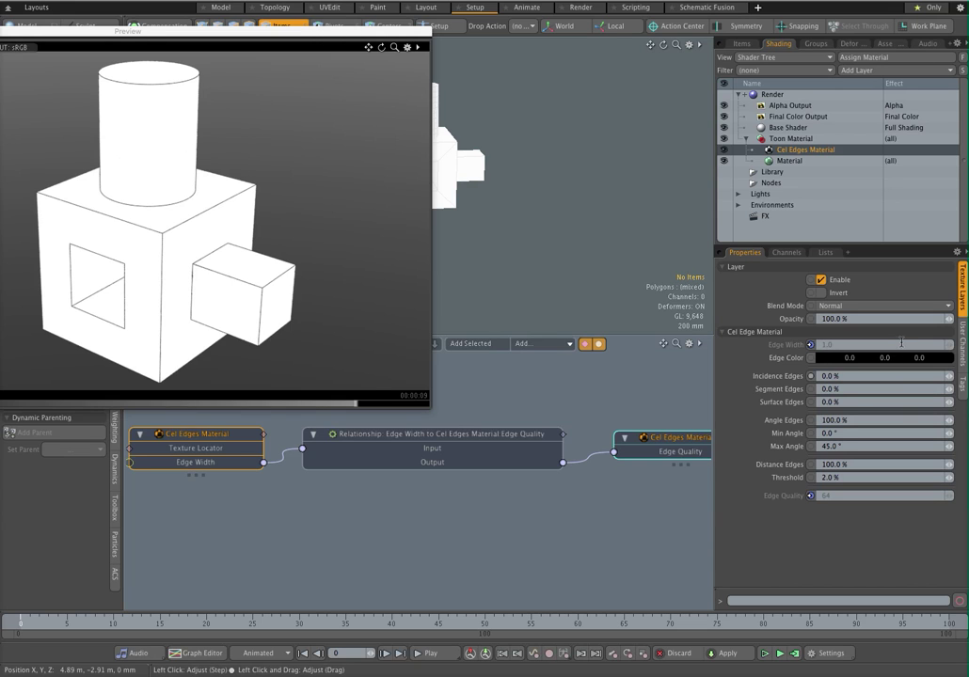
left_click(816, 149)
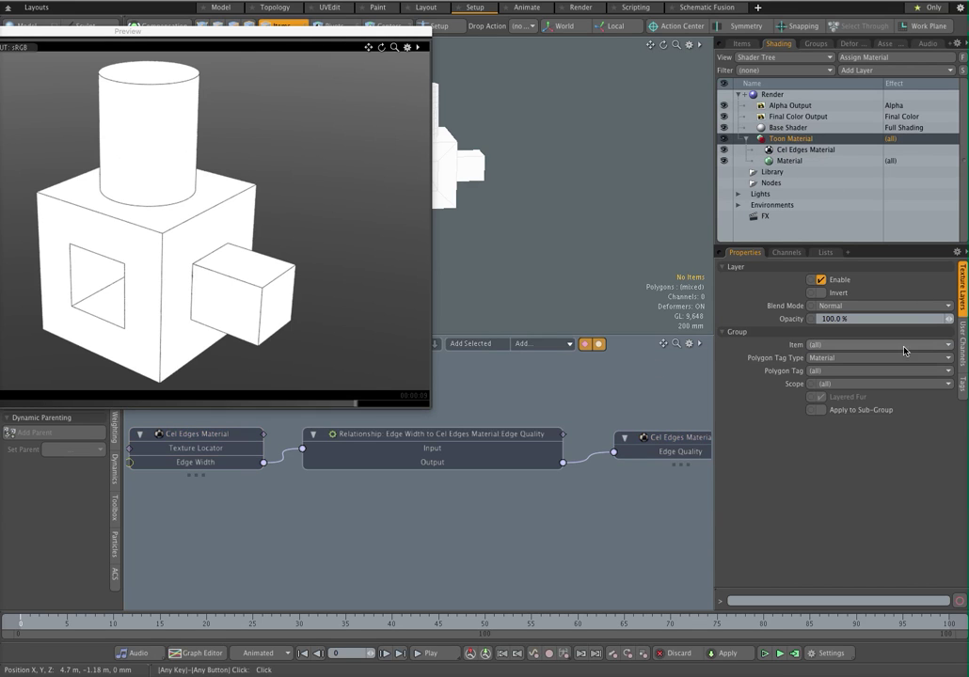
left_click(790, 138)
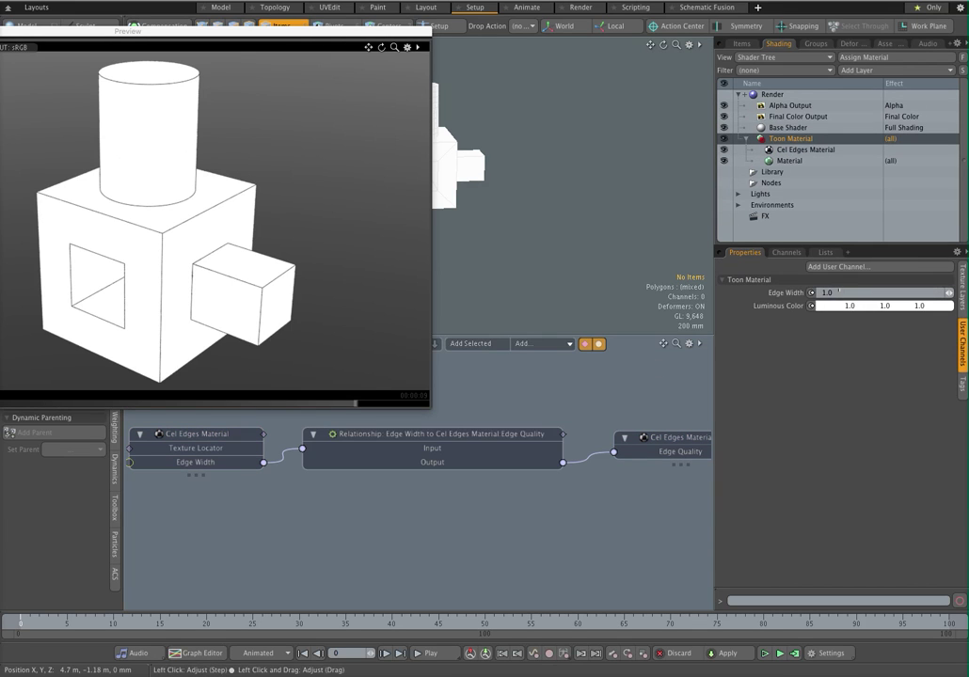
left_click(839, 292)
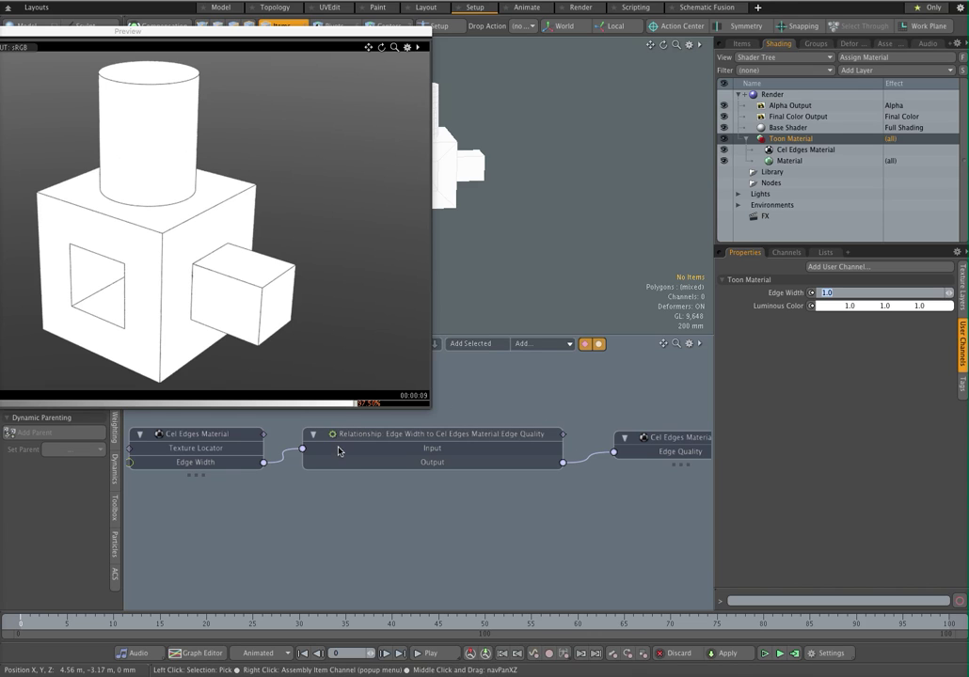
Step: Collapse the Toon Material group and save it as a preset named Toon Material 2 in the Personal folder
left_click(746, 138)
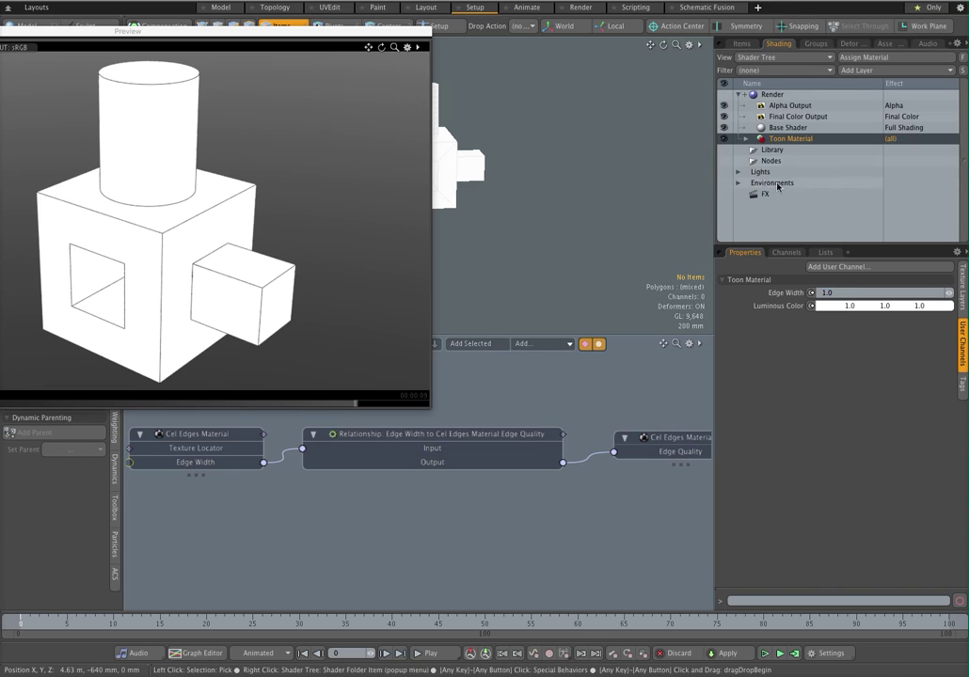
right_click(805, 141)
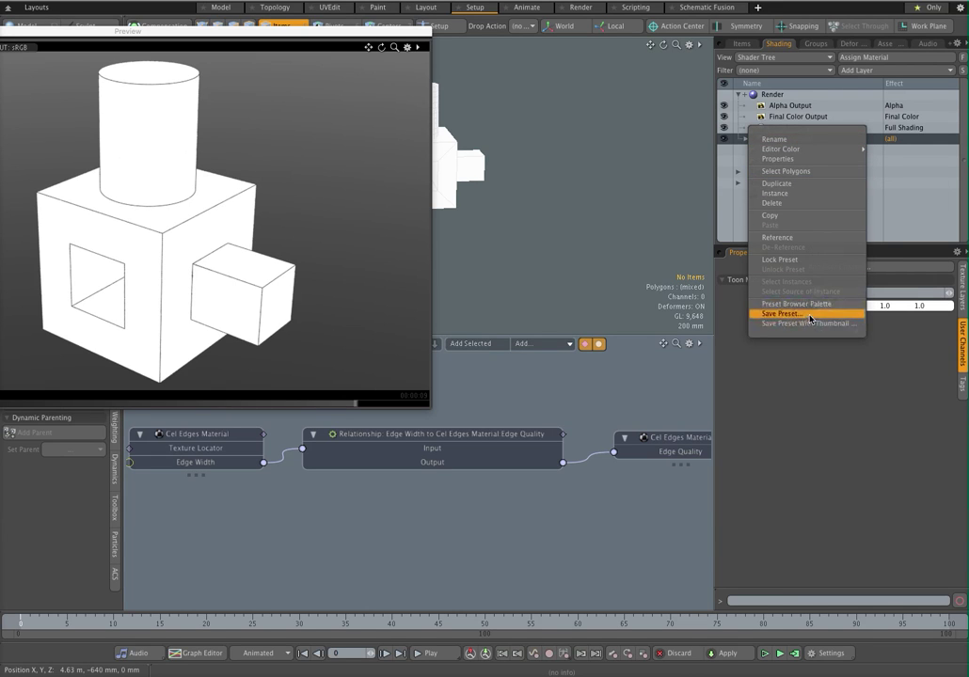
left_click(781, 314)
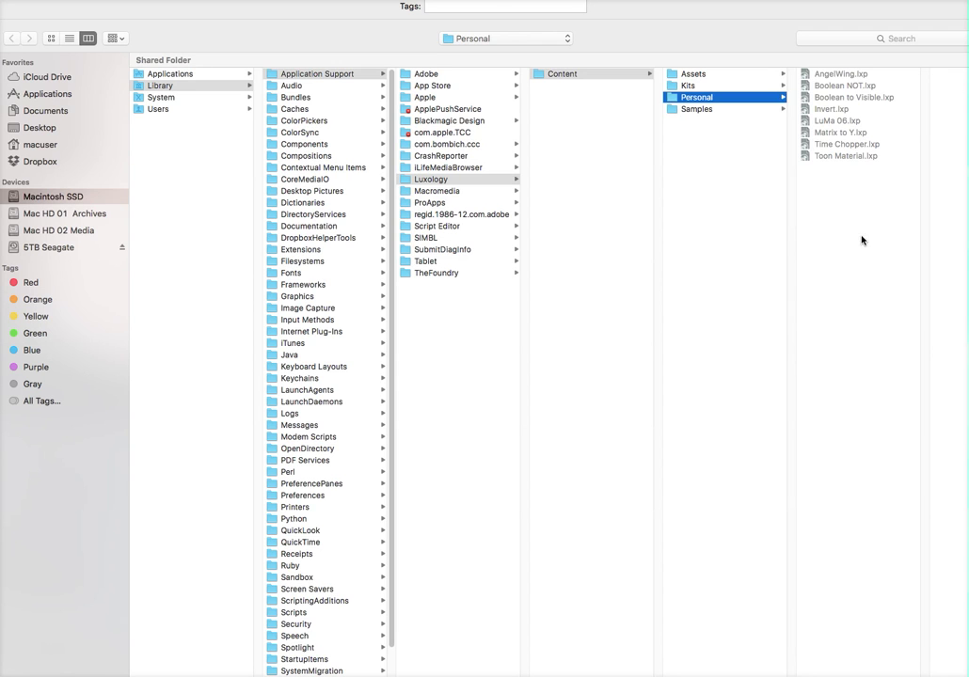
left_click(852, 156)
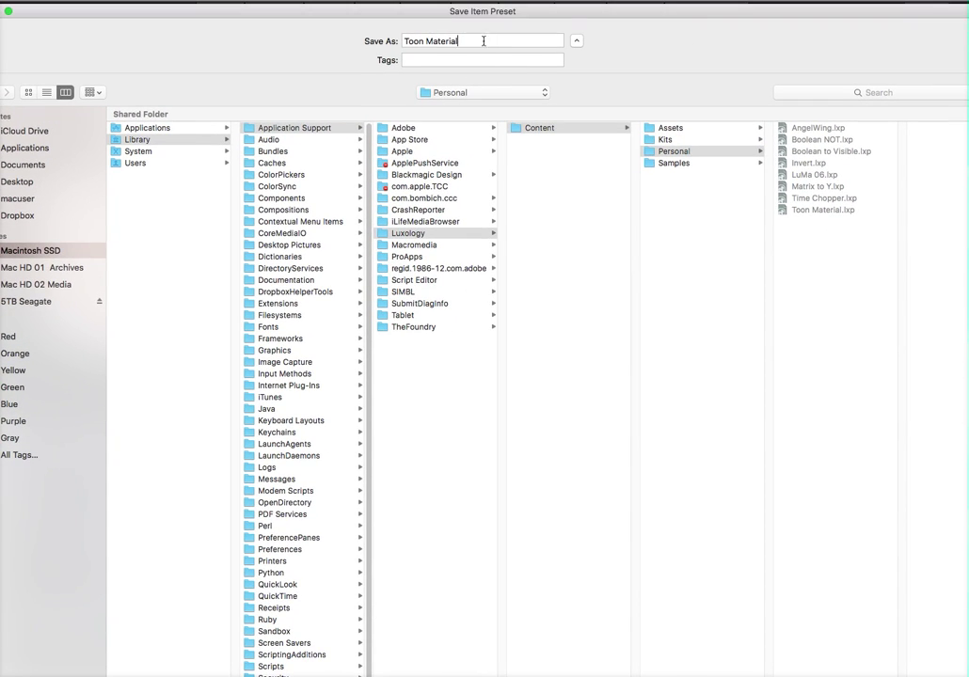
left_click(483, 40)
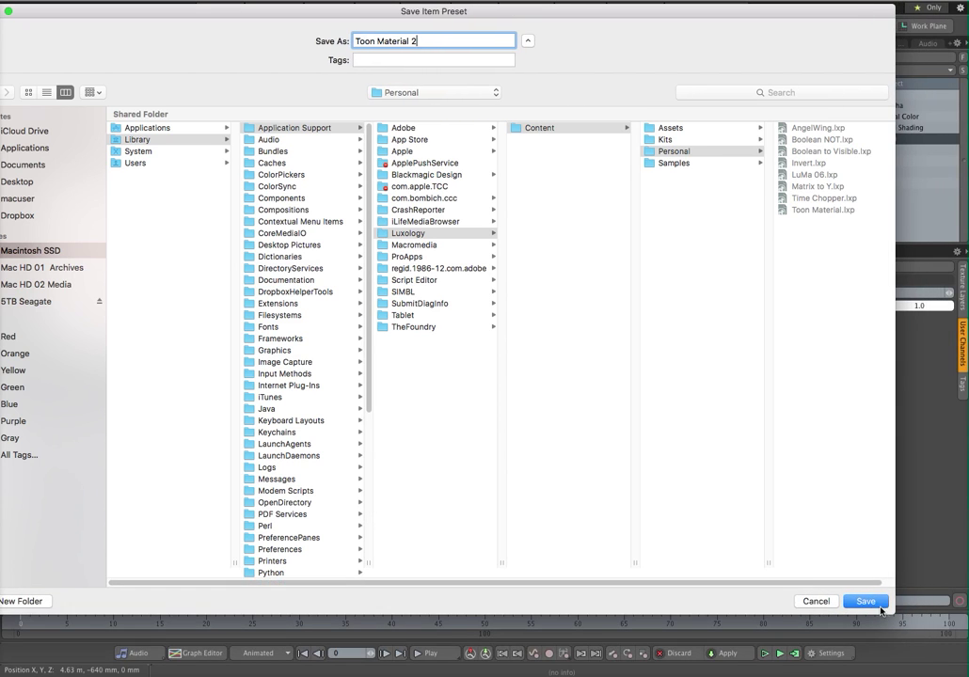
key("Return")
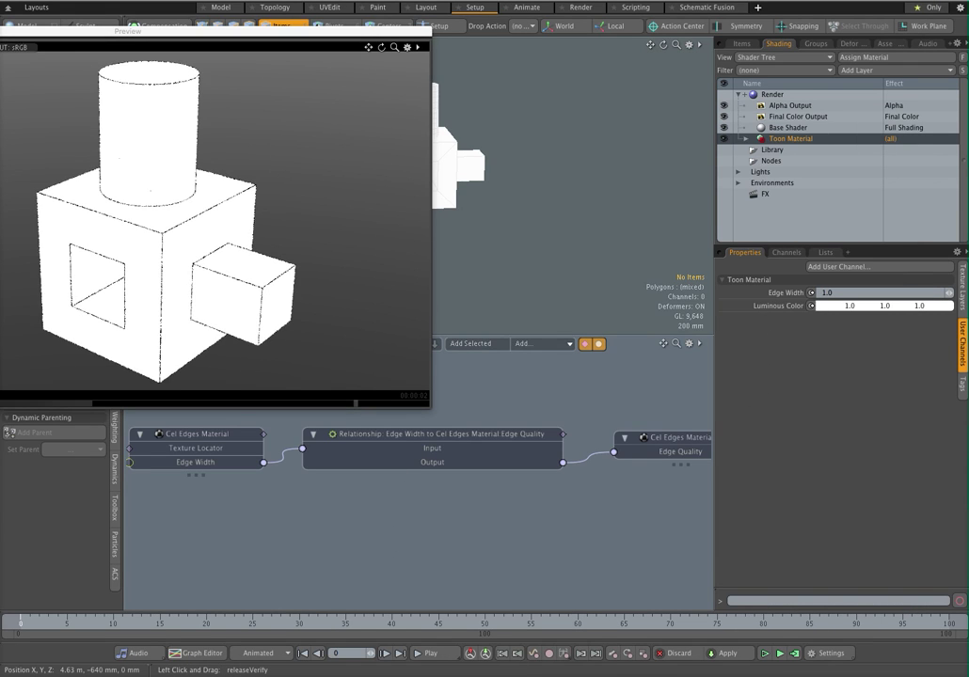
Step: Close the preview, expand the Toon Material group and select its Cel Edges Material to show its texture layer properties
key("F8")
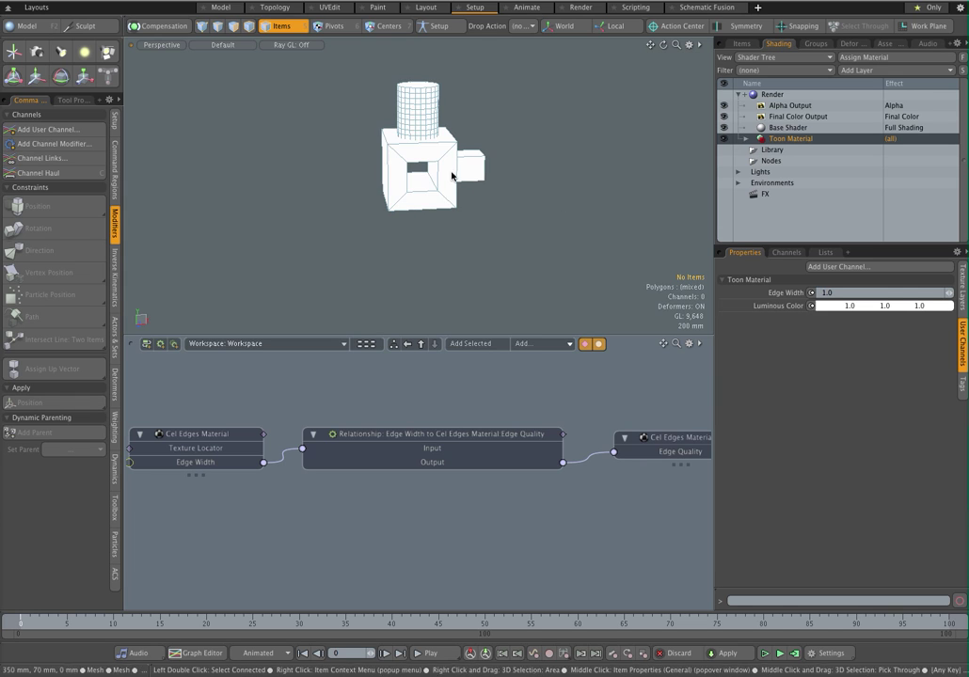
left_click(747, 140)
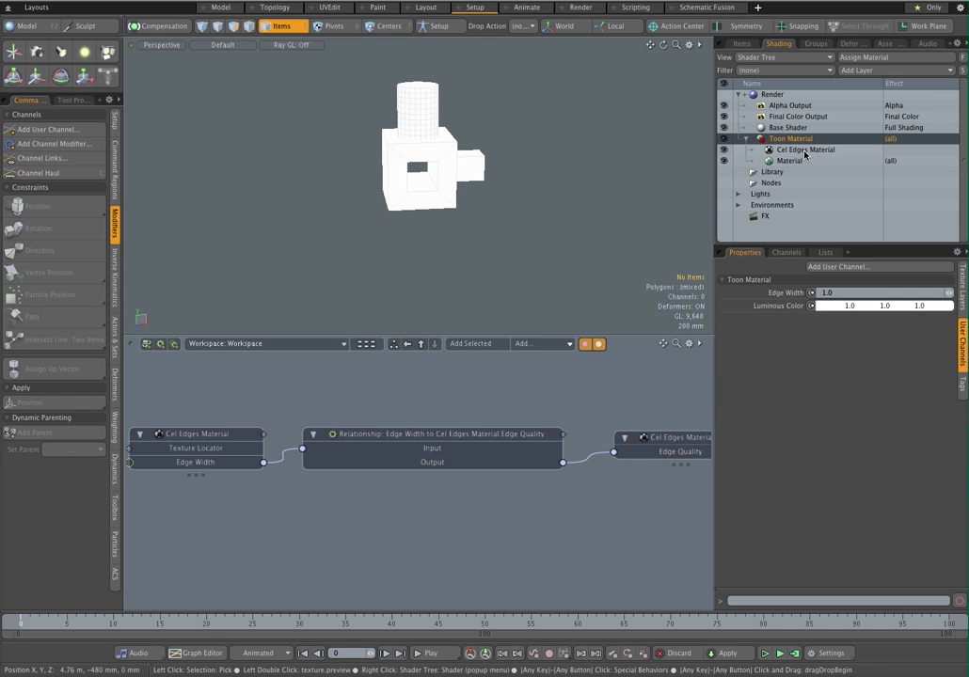
left_click(804, 150)
left_click(960, 287)
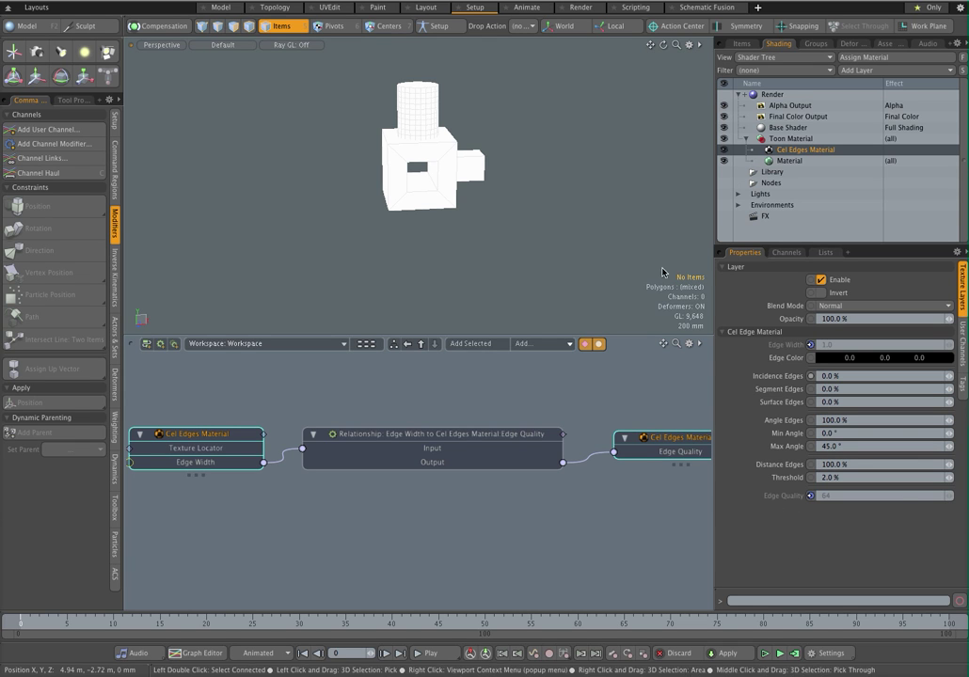
left_click_drag(583, 192, 668, 203, "alt")
left_click_drag(418, 145, 422, 186, "alt")
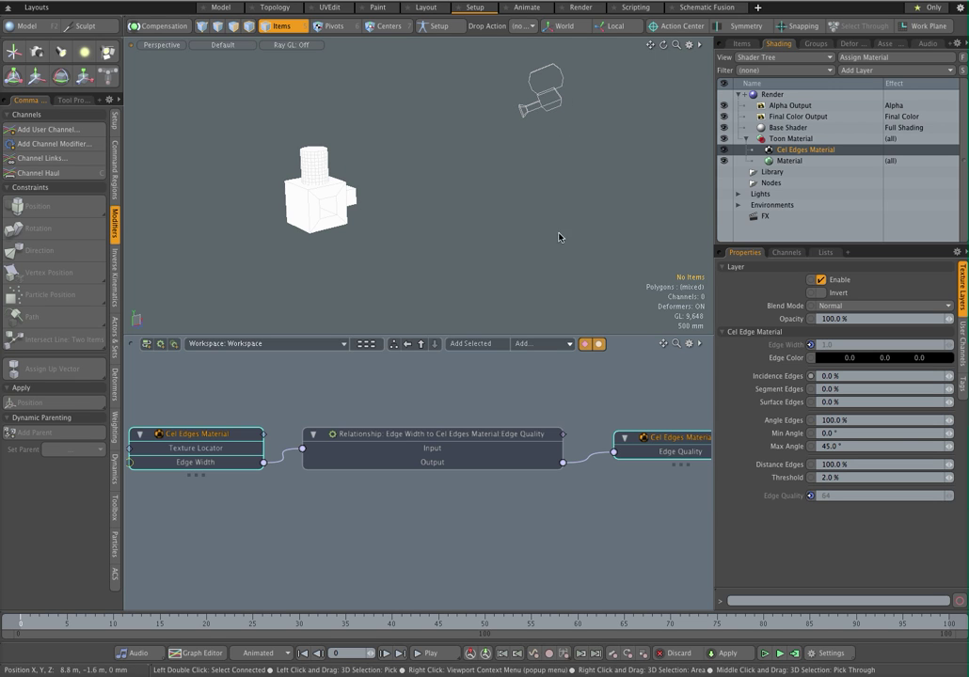
Step: Add the linked Toon Material node feeding the Cel Edges Material's Edge Width input, and arrange it ahead of that node in the schematic
left_click_drag(590, 414, 668, 404, "alt")
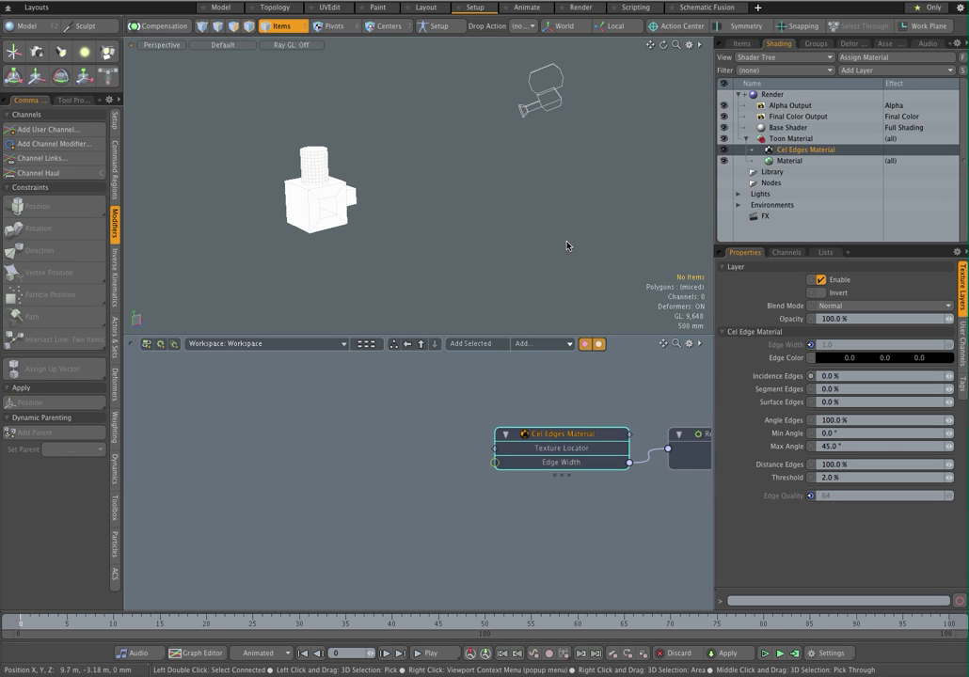
double_click(496, 465)
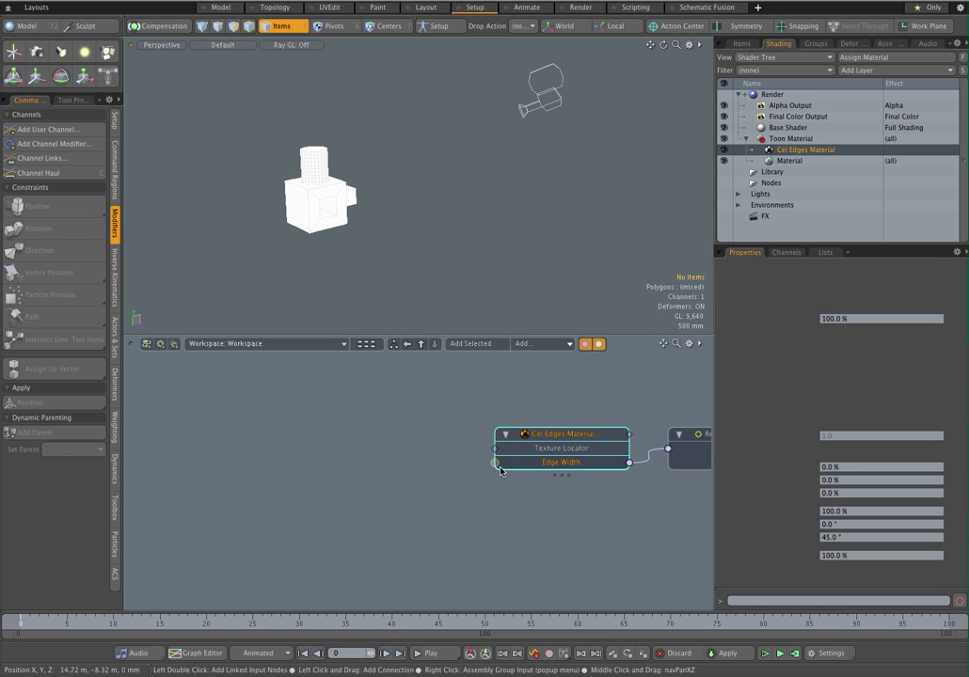
left_click_drag(422, 424, 571, 416, "alt")
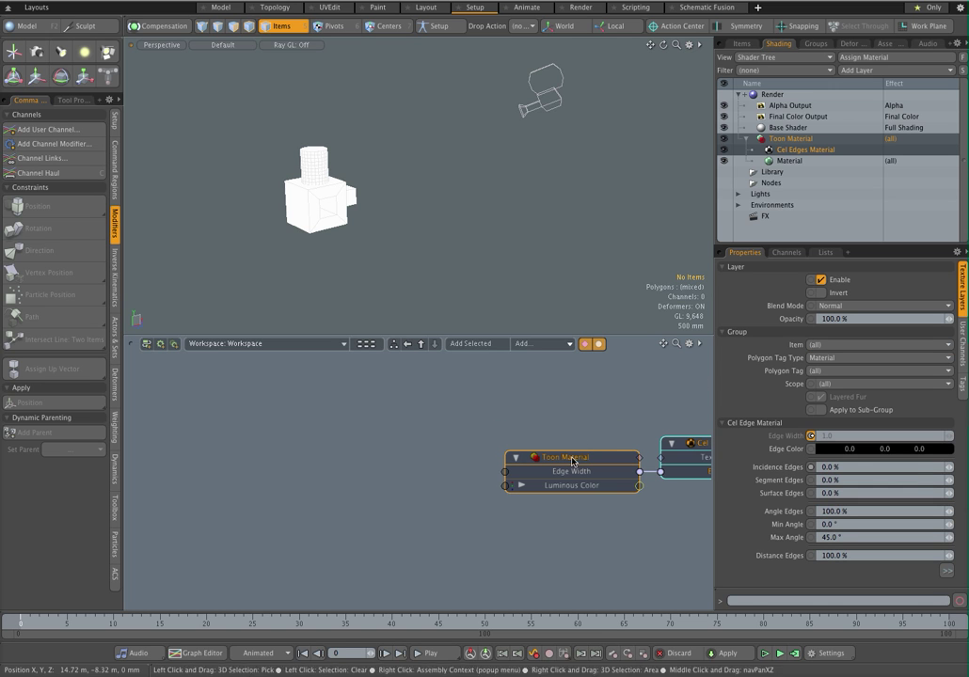
left_click_drag(634, 419, 464, 395, "ctrl+alt")
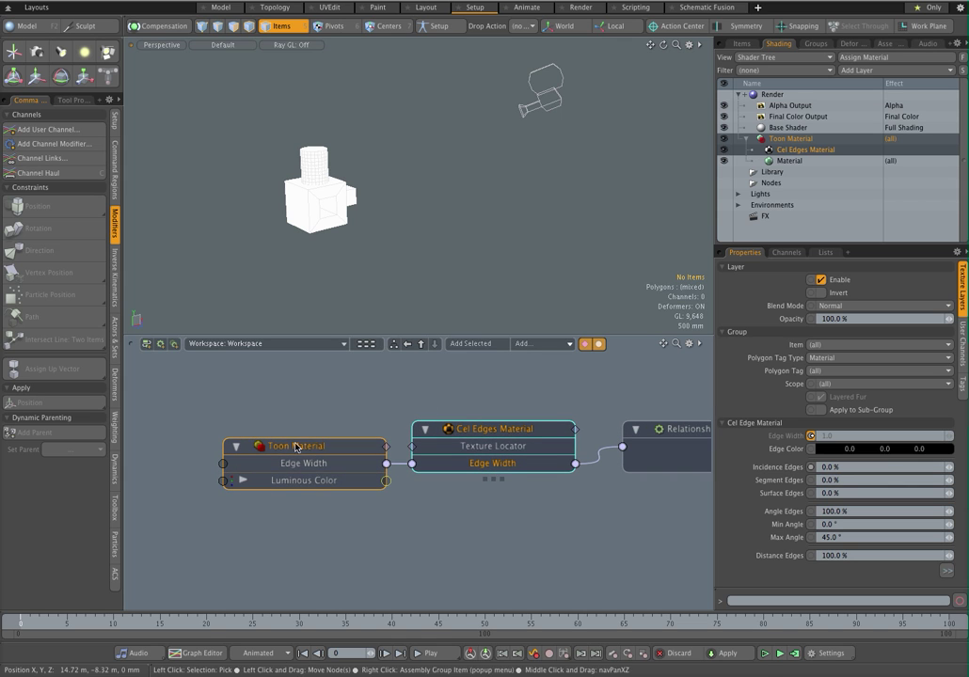
left_click_drag(331, 448, 306, 439)
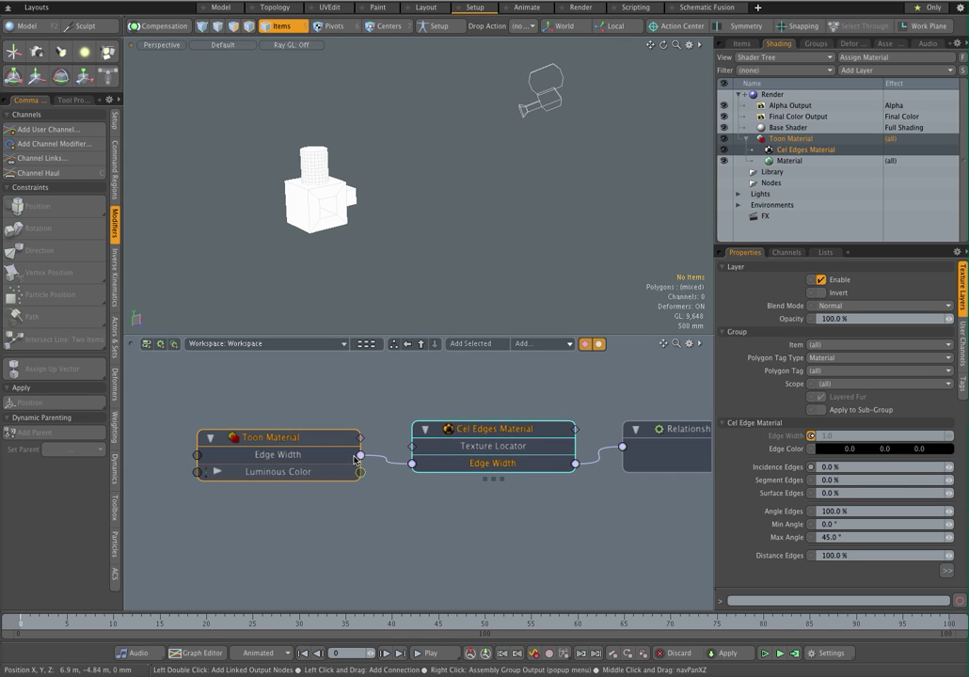
left_click(491, 430)
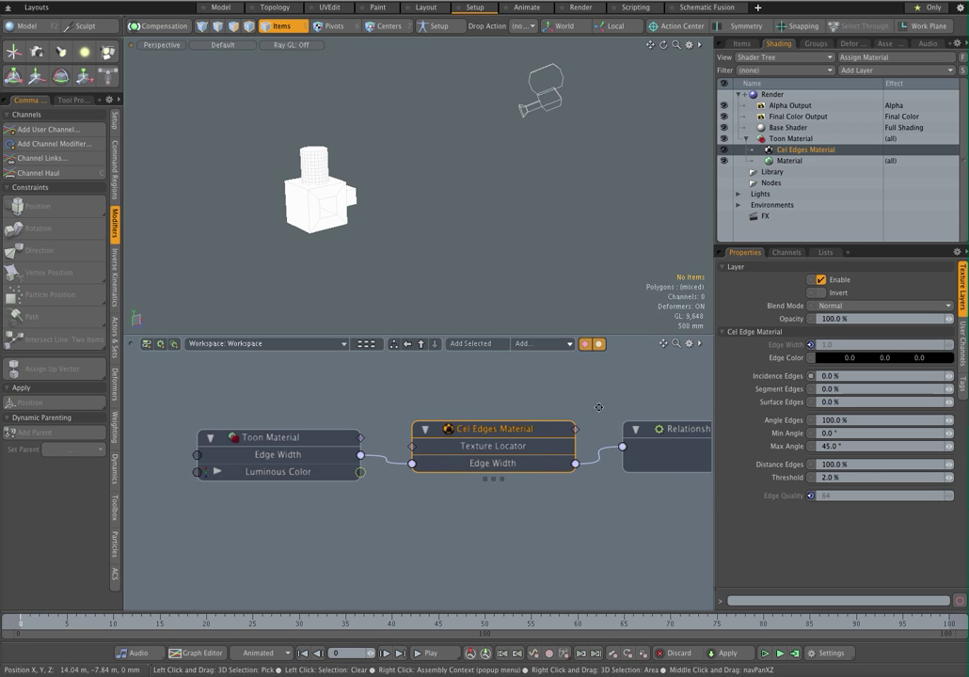
left_click_drag(620, 408, 321, 406, "alt")
left_click_drag(506, 391, 706, 408, "alt")
left_click_drag(162, 401, 540, 407, "alt")
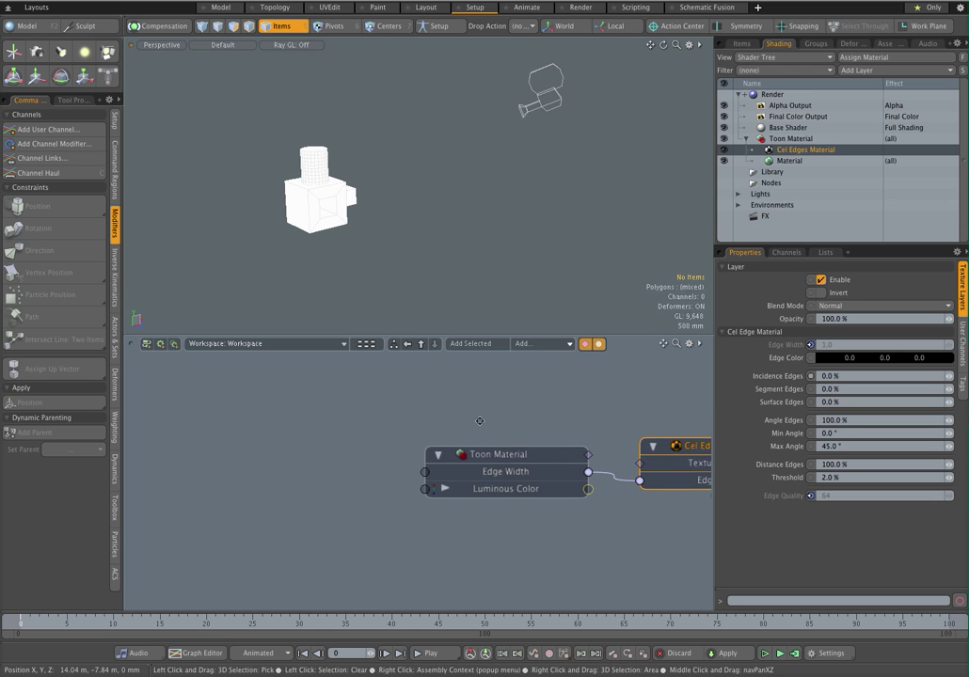
left_click_drag(480, 422, 554, 417, "alt")
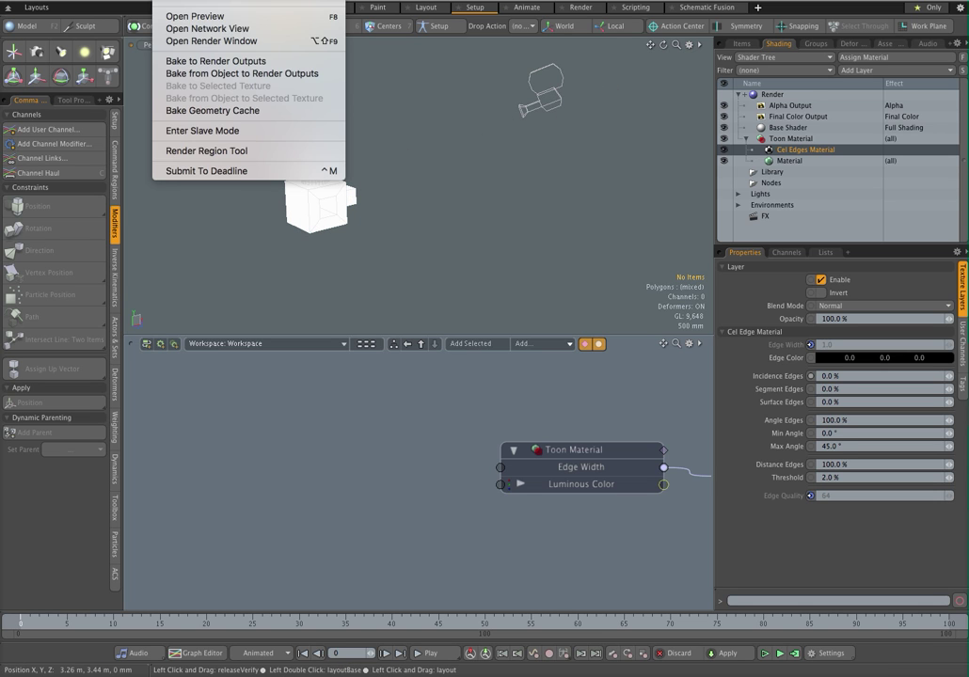
Step: Reopen and start the render preview, framed closely on the cube's front corner and the base of the cylinder
left_click(202, 16)
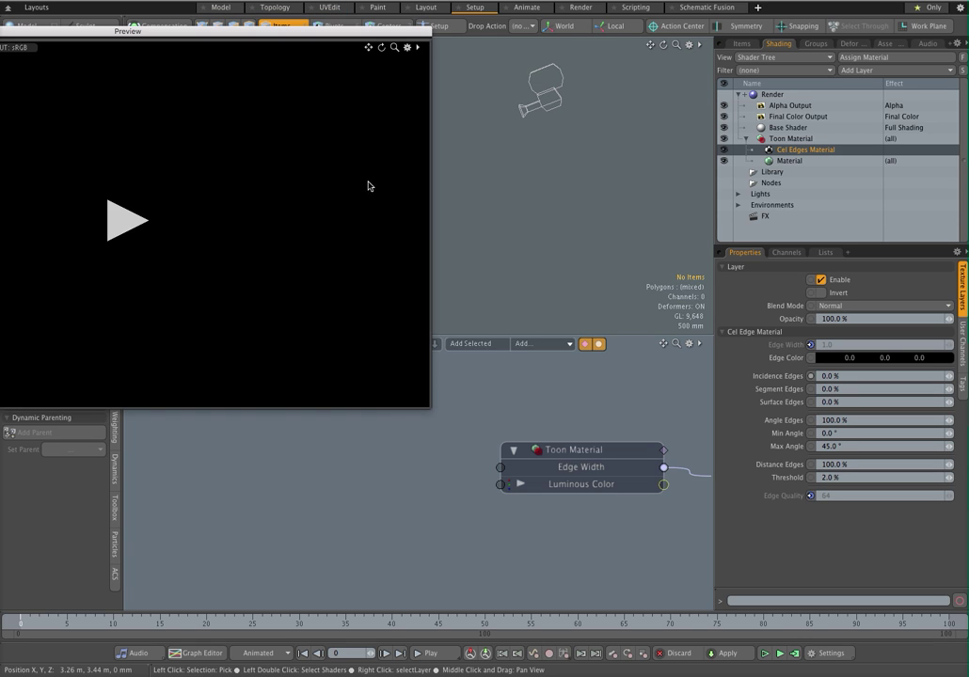
left_click(128, 213)
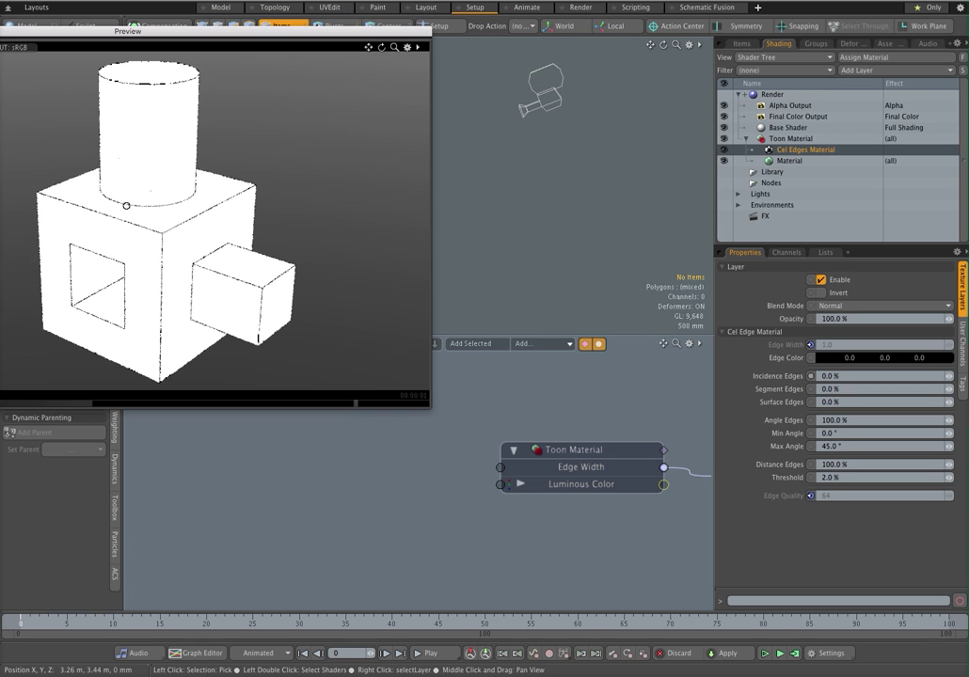
left_click_drag(212, 206, 2, 247, "ctrl+alt")
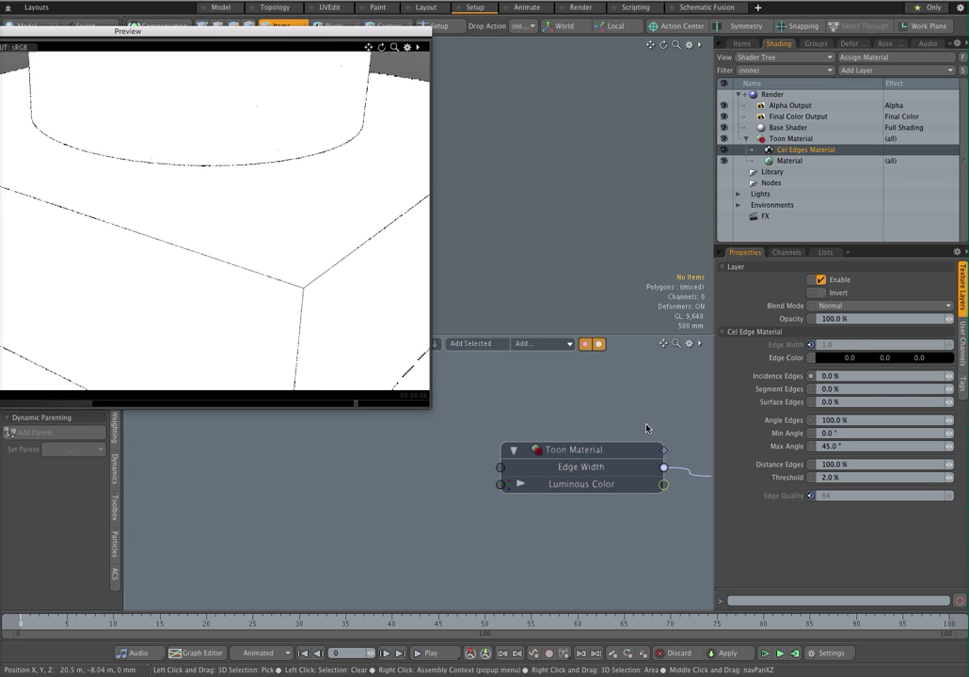
Step: Test the Toon Material group's Edge Width user channel at 4 and settle on 3
left_click(596, 453)
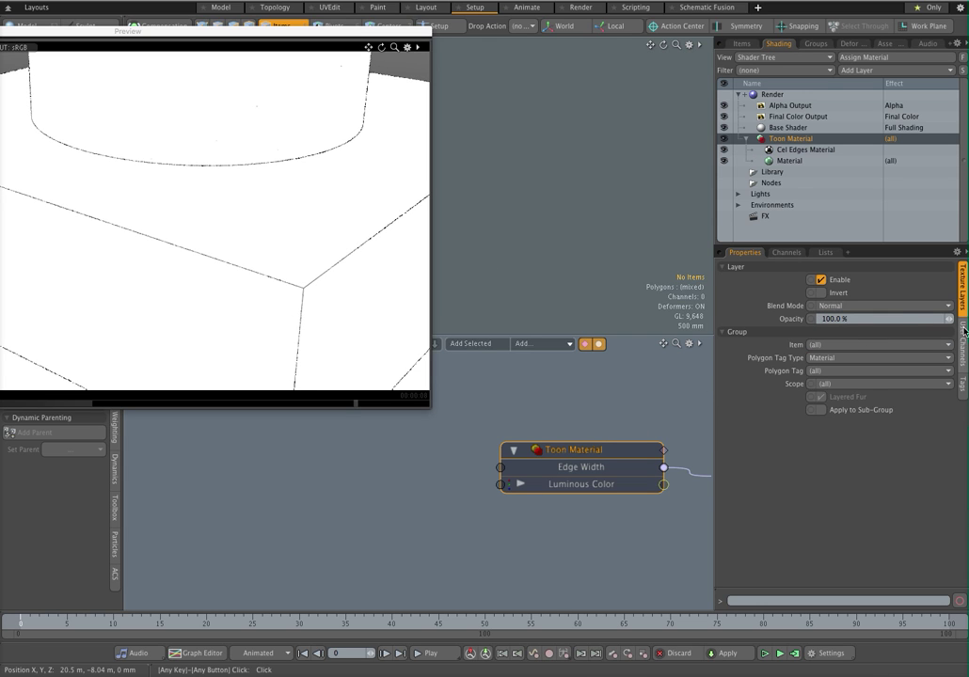
left_click(827, 292)
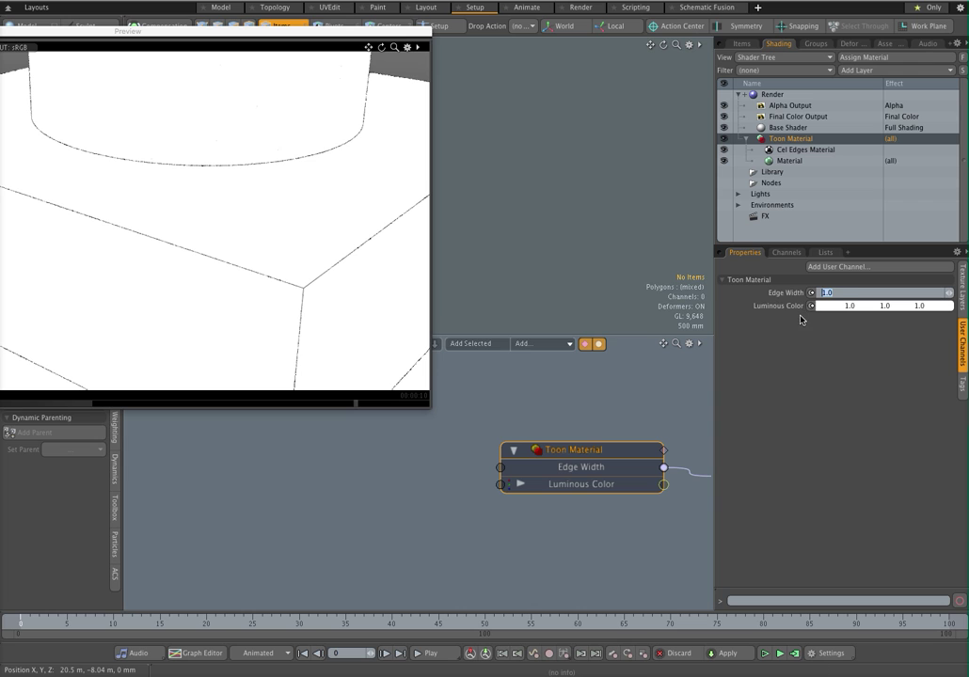
type("4")
key("Return")
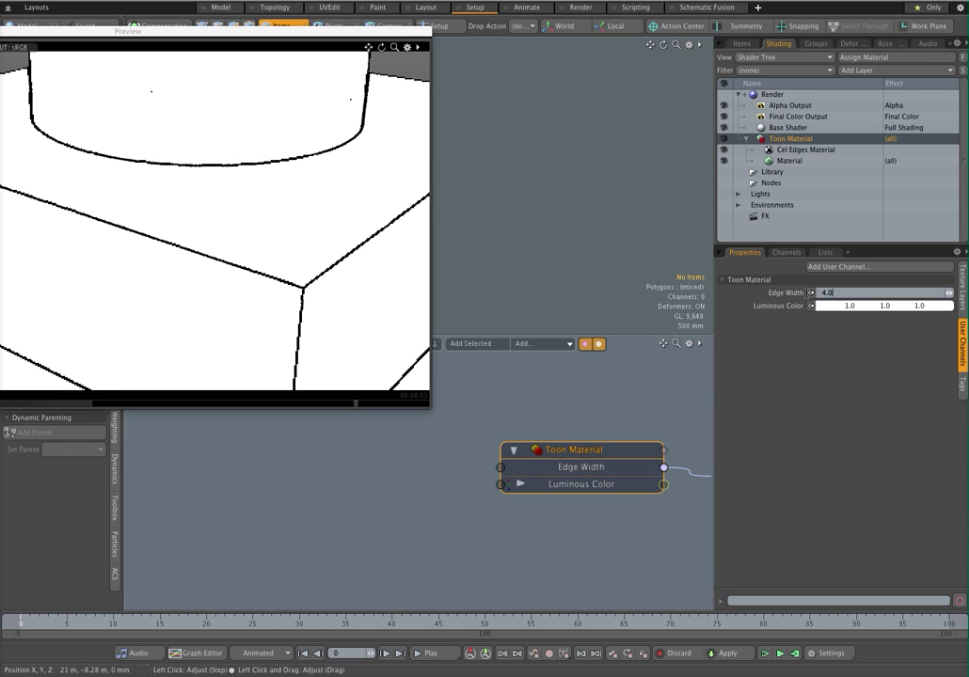
type("3")
key("Return")
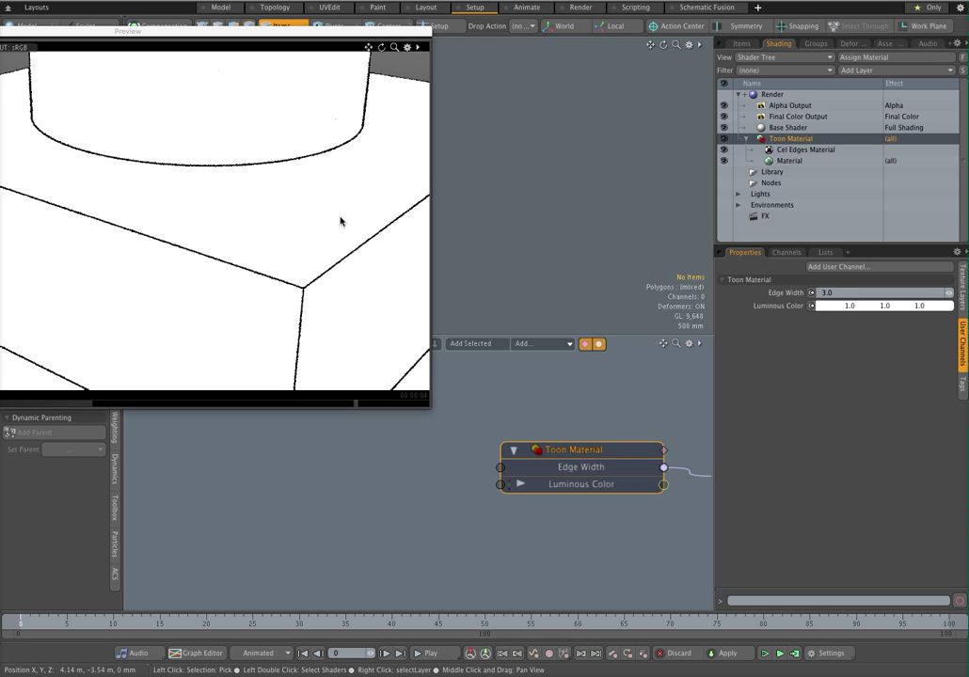
Step: Pull the preview camera back until the model is small in frame, and set the Toon Material's Edge Width to 1
left_click_drag(364, 204, 11, 288, "ctrl+alt")
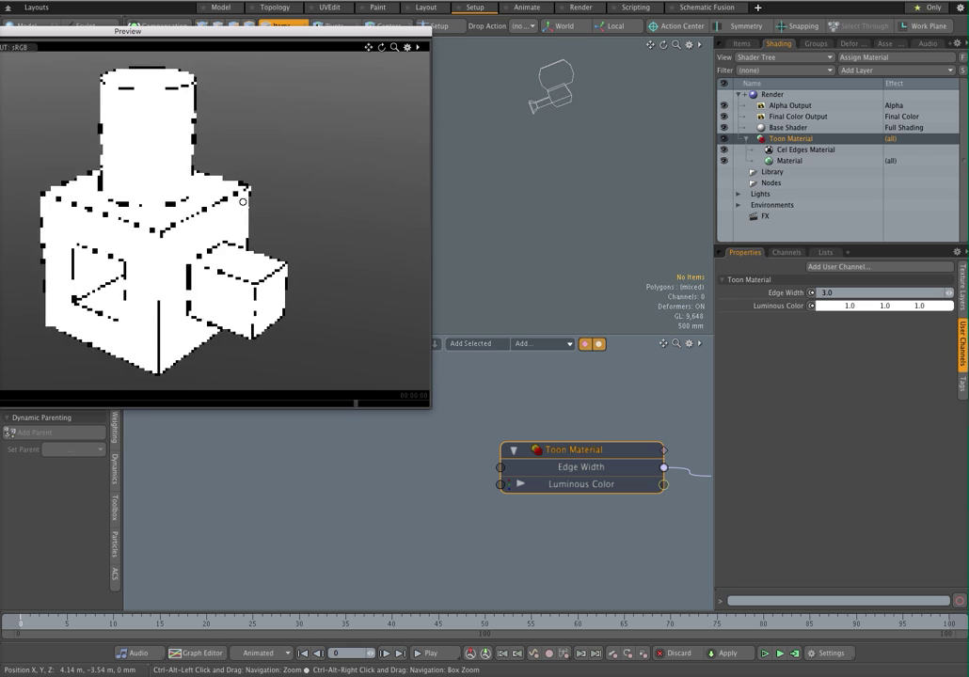
left_click_drag(242, 201, 29, 260, "ctrl+alt")
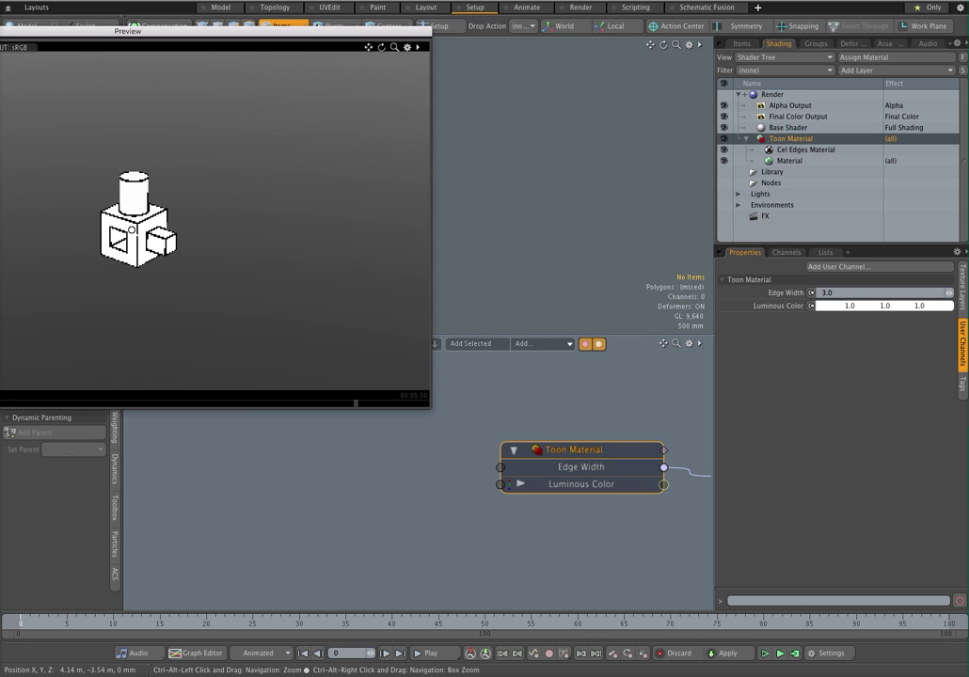
left_click_drag(175, 215, 100, 243, "ctrl+alt")
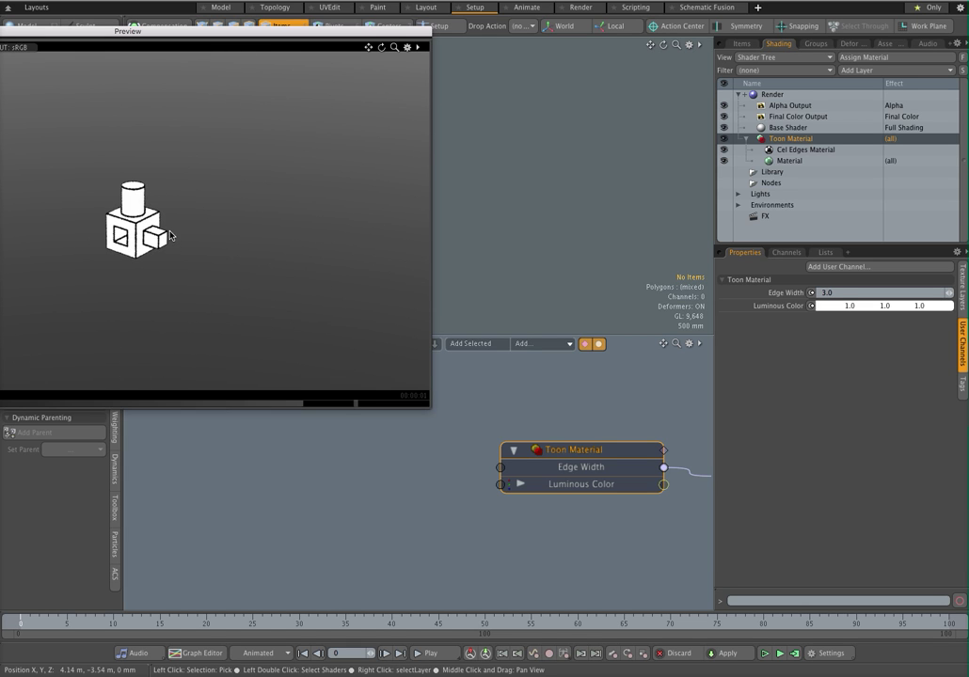
left_click_drag(843, 292, 789, 303)
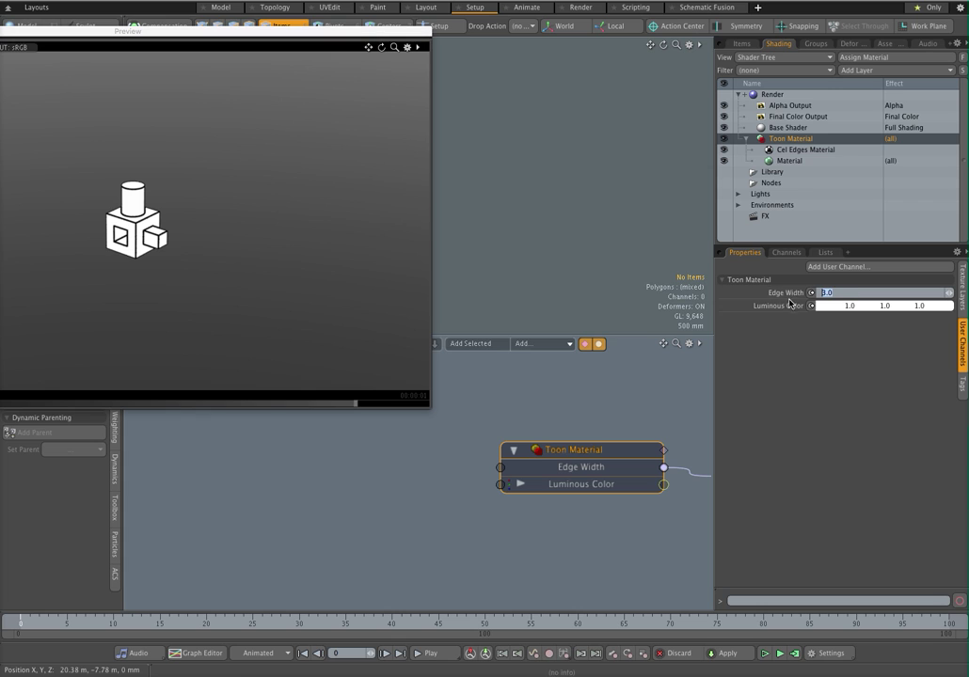
type("1")
key("Return")
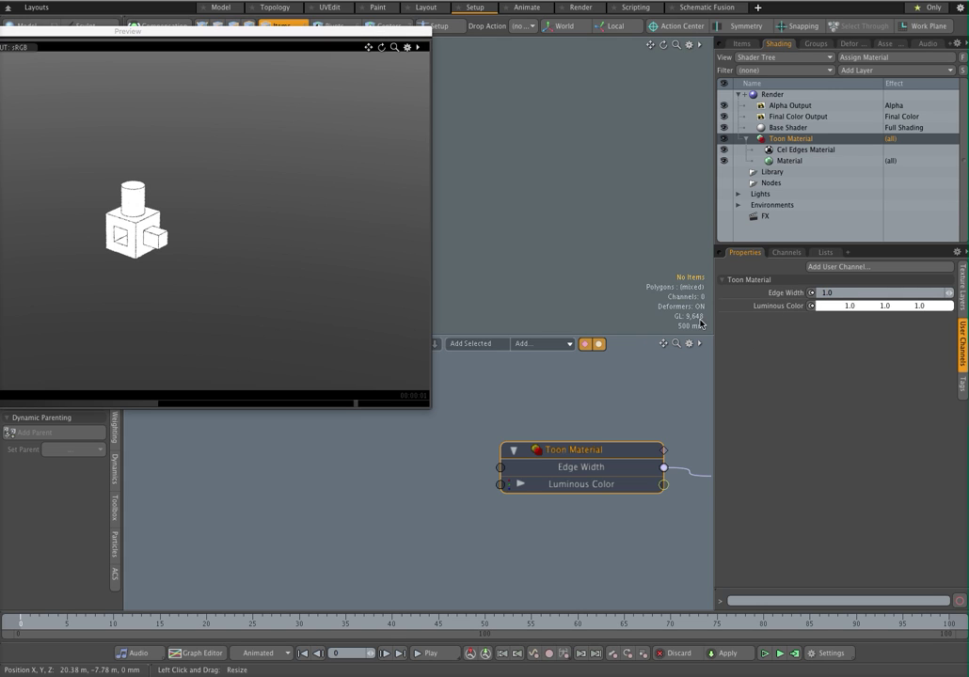
Step: Select the mesh and the camera, add both as nodes to the schematic, and place them ahead of the Toon Material node
double_click(139, 226)
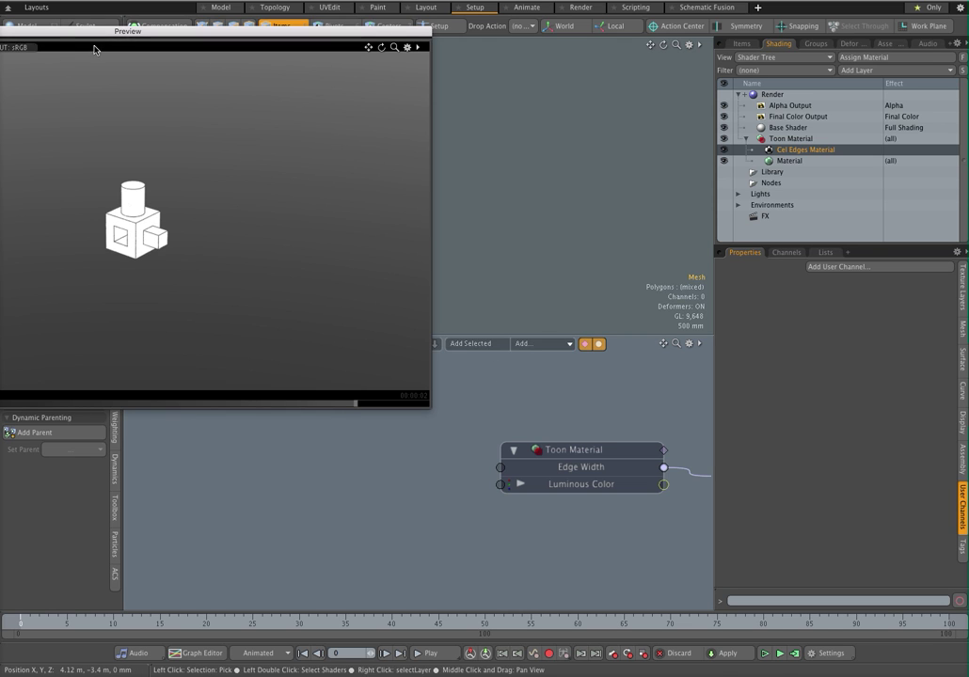
left_click(419, 35)
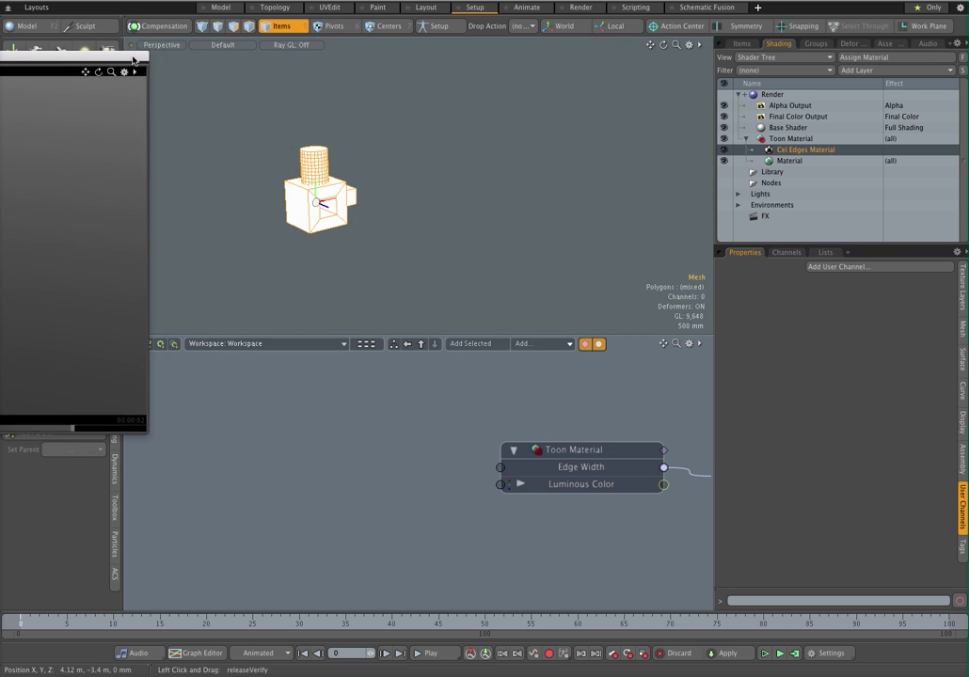
left_click_drag(613, 197, 512, 201, "ctrl+alt")
left_click_drag(548, 190, 325, 199, "alt+shift")
left_click_drag(506, 158, 483, 163, "ctrl+alt")
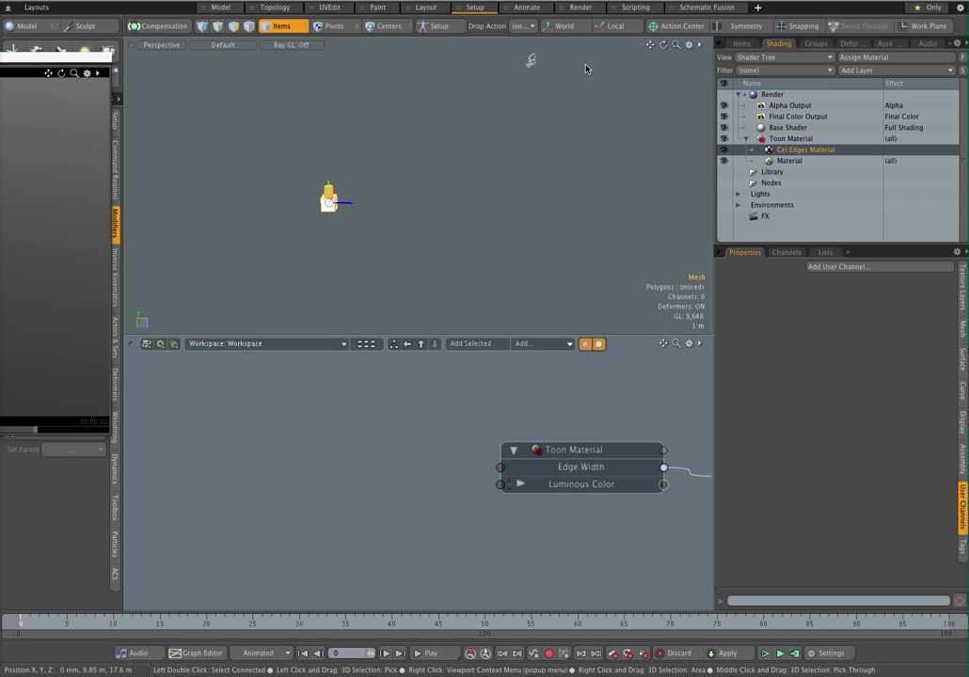
right_click_drag(383, 246, 387, 242)
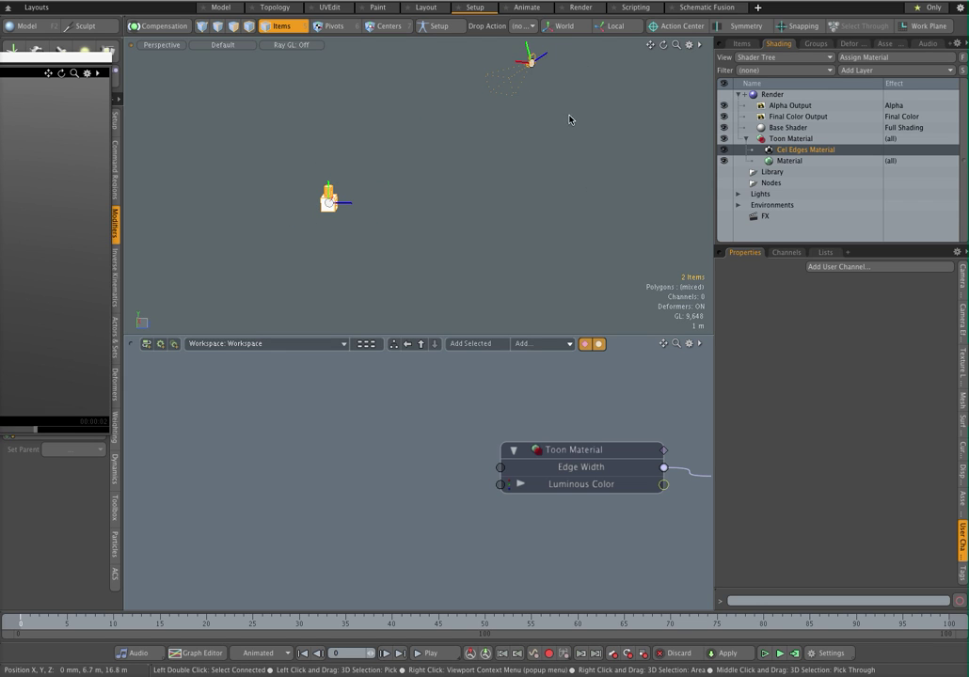
left_click_drag(303, 462, 303, 464)
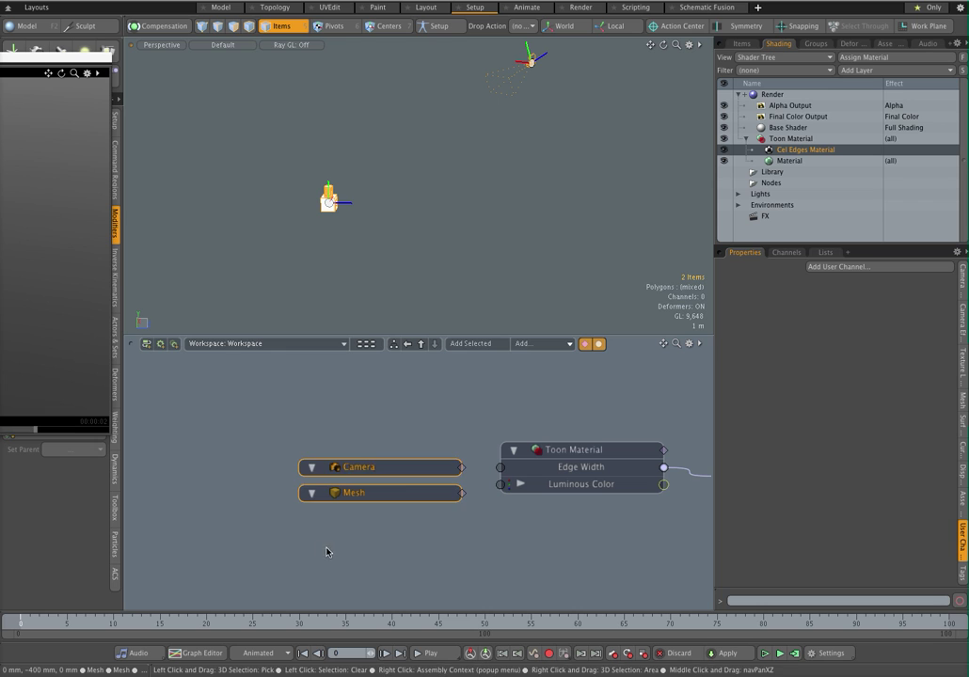
left_click_drag(393, 469, 266, 439)
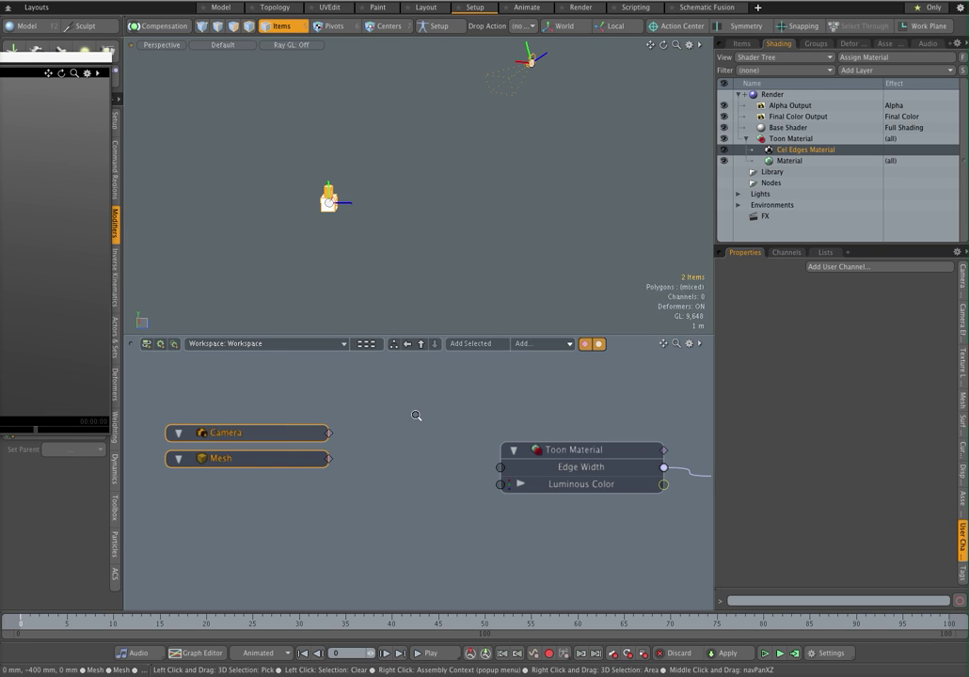
Step: Add World Position channels to the Camera and Mesh nodes and spread the two nodes apart
left_click_drag(415, 415, 387, 425, "ctrl+alt")
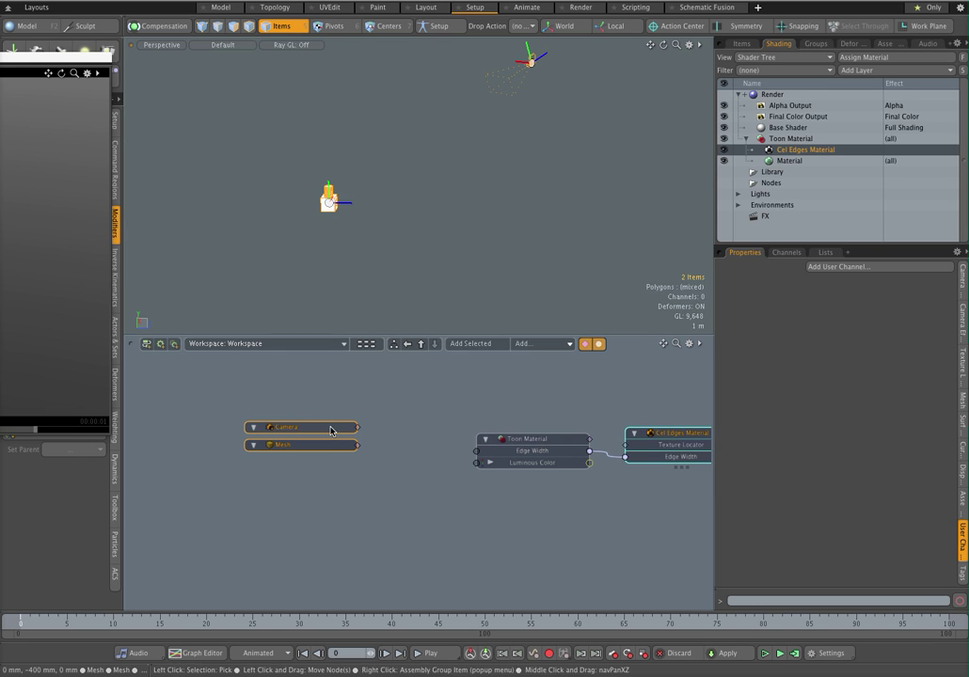
right_click(331, 430)
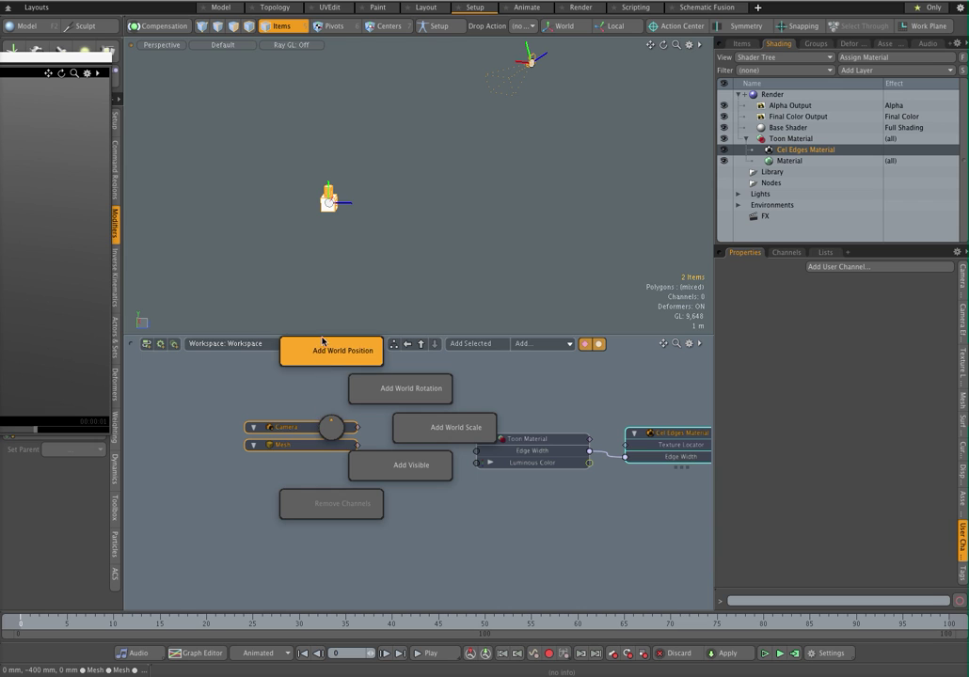
left_click(327, 352)
left_click(322, 411)
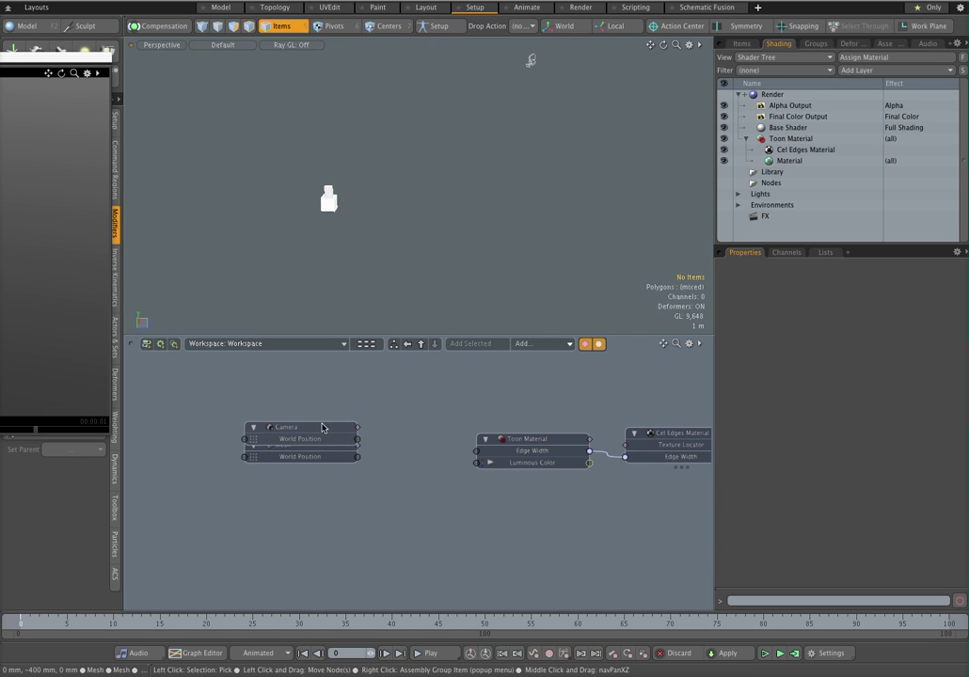
left_click_drag(320, 430, 262, 462)
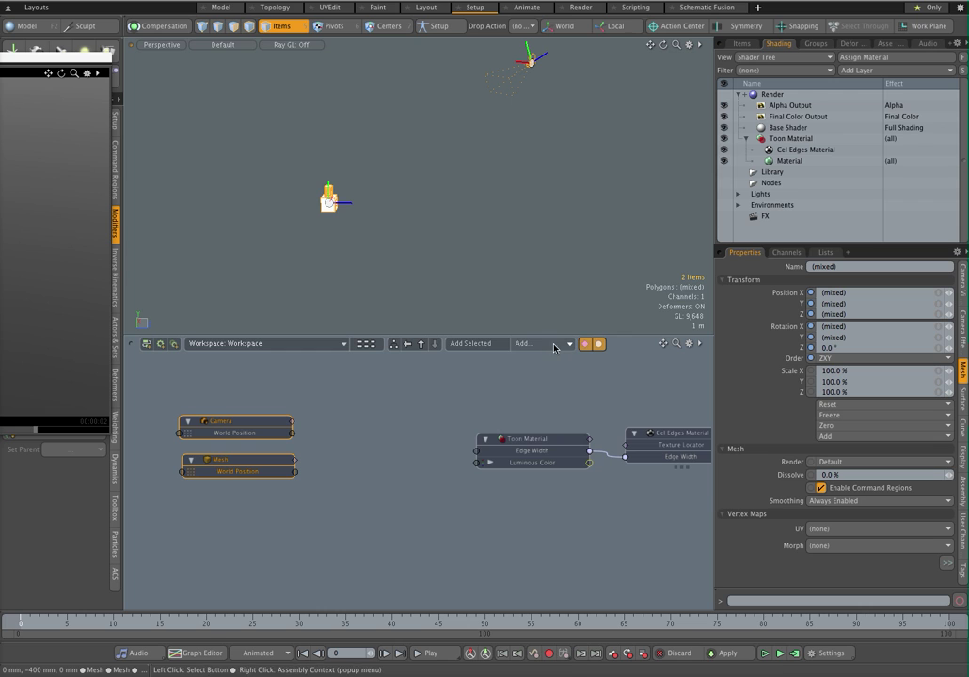
Step: Add a Measure Distance modifier, feeding Camera World Position into Position From and Mesh World Position into Position To
left_click(548, 344)
mouse_move(555, 348)
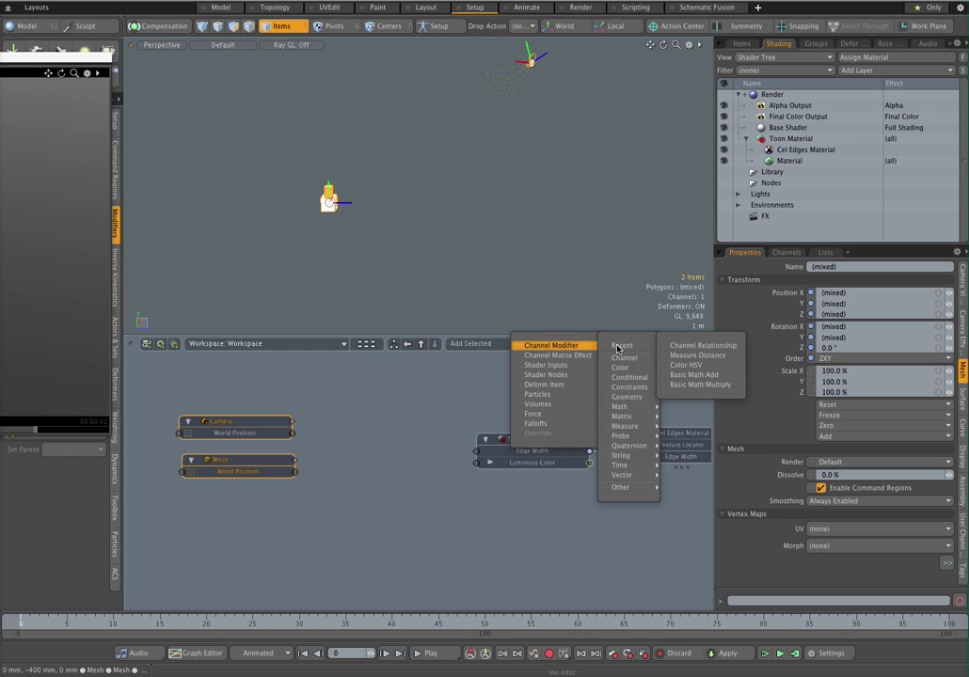
mouse_move(629, 429)
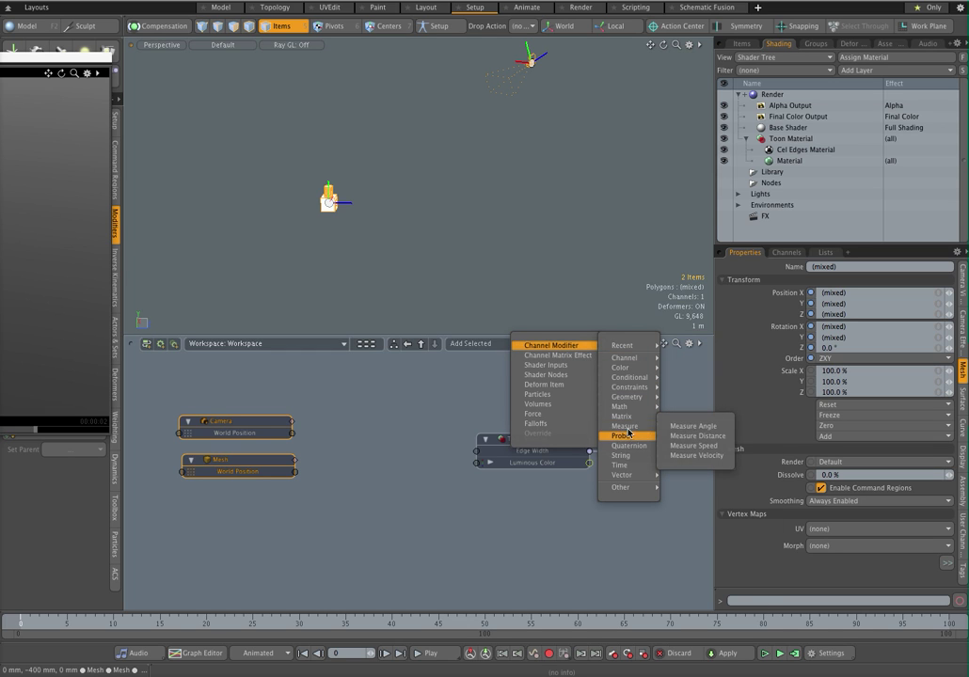
left_click(723, 439)
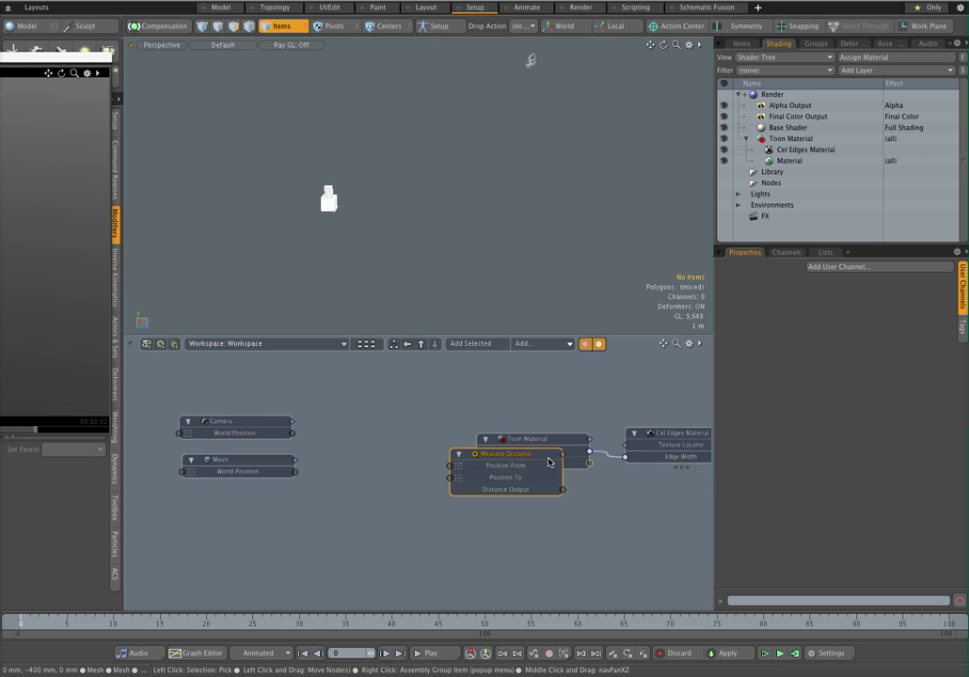
left_click_drag(530, 458, 413, 437)
left_click_drag(333, 424, 295, 476, "ctrl+alt")
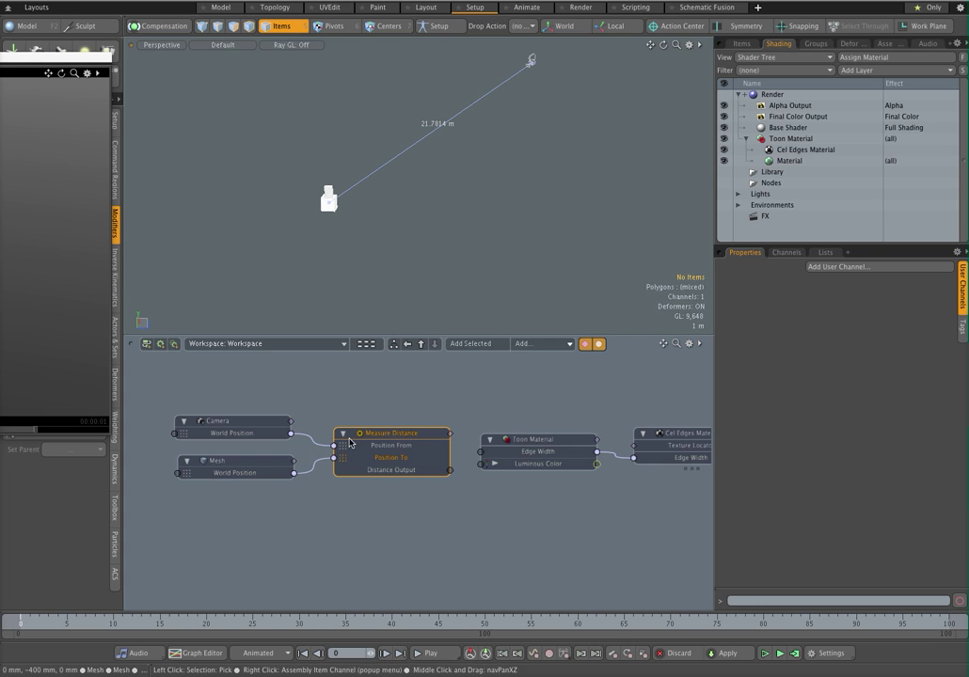
Step: Shift the Camera, Mesh and Measure Distance nodes away from the Toon Material node to leave a gap between them
left_click_drag(163, 396, 458, 526)
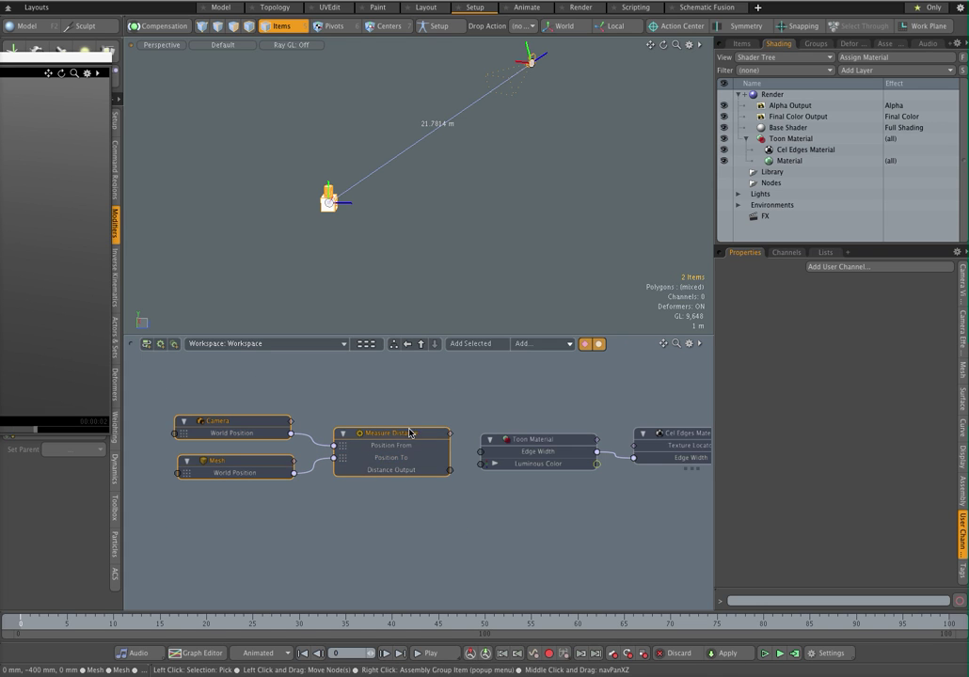
left_click_drag(395, 433, 247, 438)
left_click(538, 439)
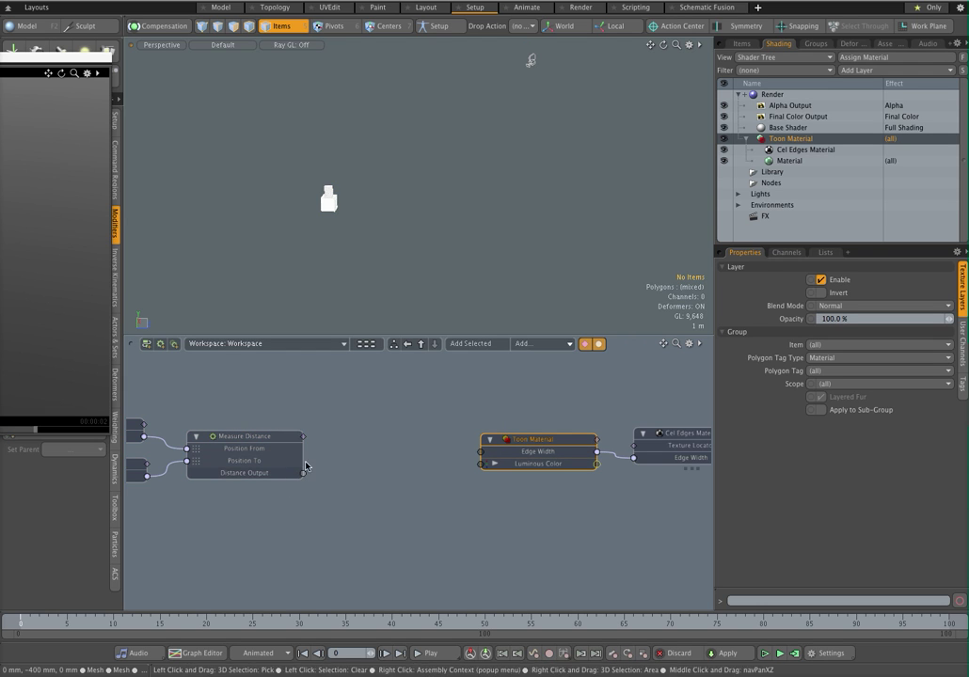
left_click_drag(309, 459, 293, 455)
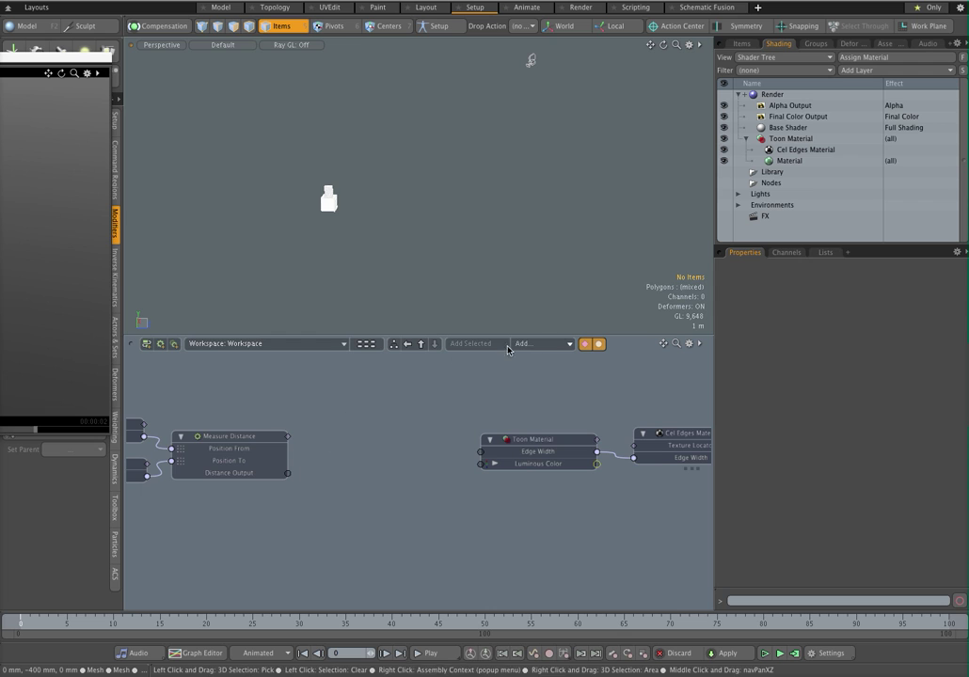
Step: Add a Channel Relationship modifier linking Measure Distance's Distance Output to the Toon Material's Edge Width
left_click(541, 343)
mouse_move(642, 349)
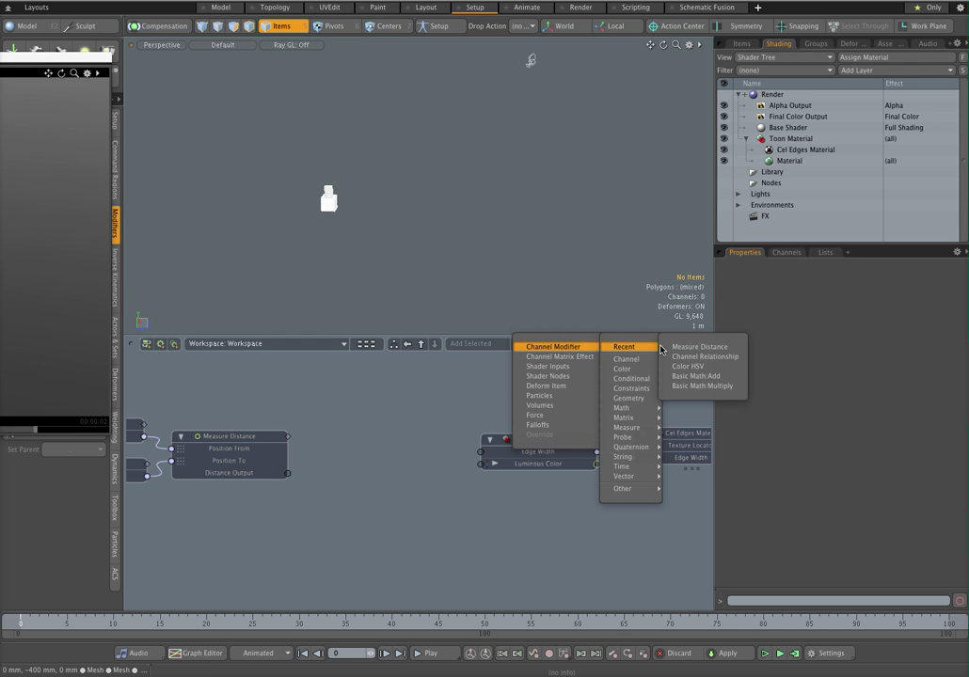
left_click(693, 357)
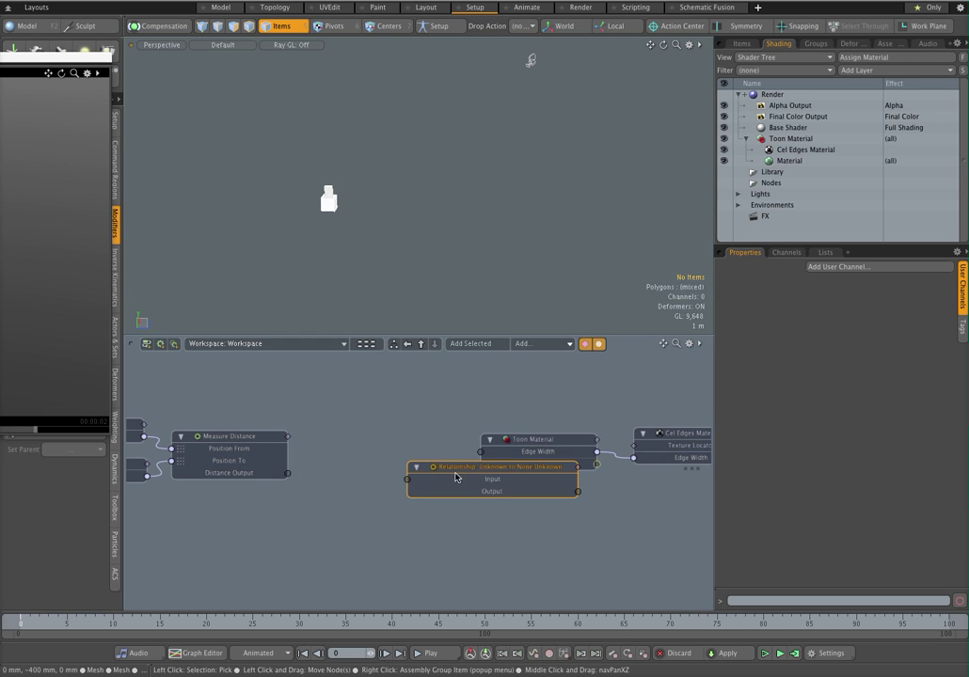
left_click_drag(506, 470, 399, 458)
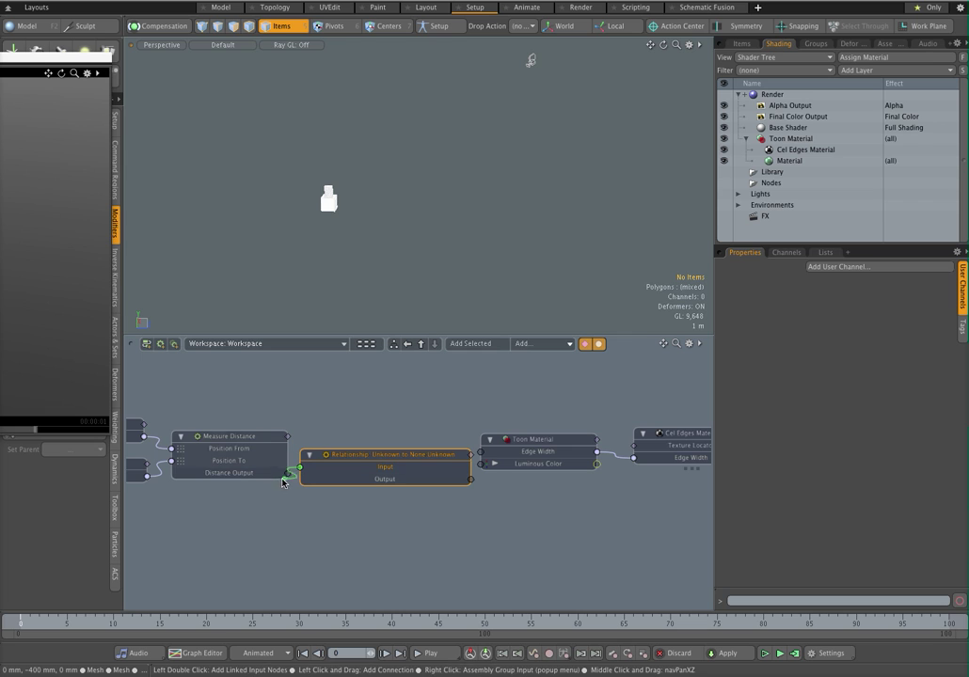
left_click_drag(288, 474, 302, 468)
left_click_drag(477, 447, 492, 478)
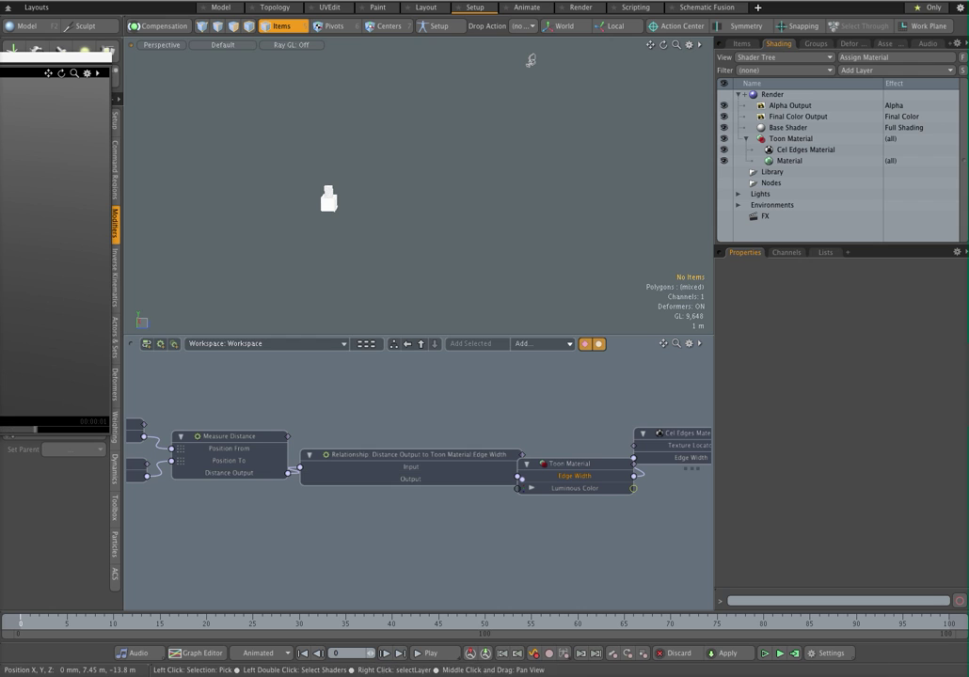
Step: Bring back the preview, move the camera to about 3.4 m from the mesh, and key the relationship's Edge Width at 3
left_click_drag(4, 57, 193, 53)
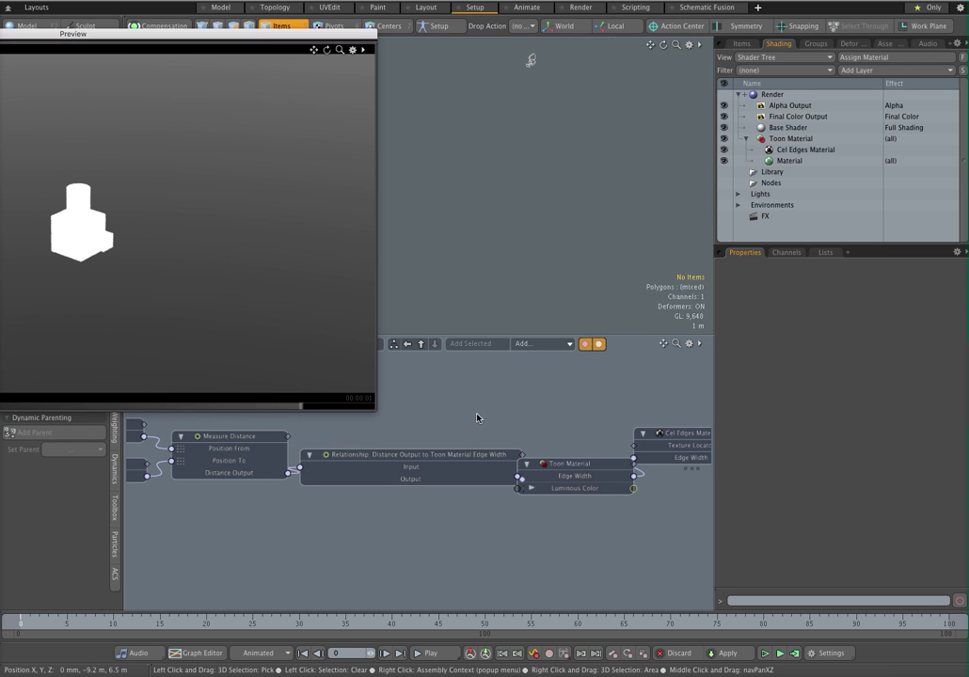
double_click(454, 468)
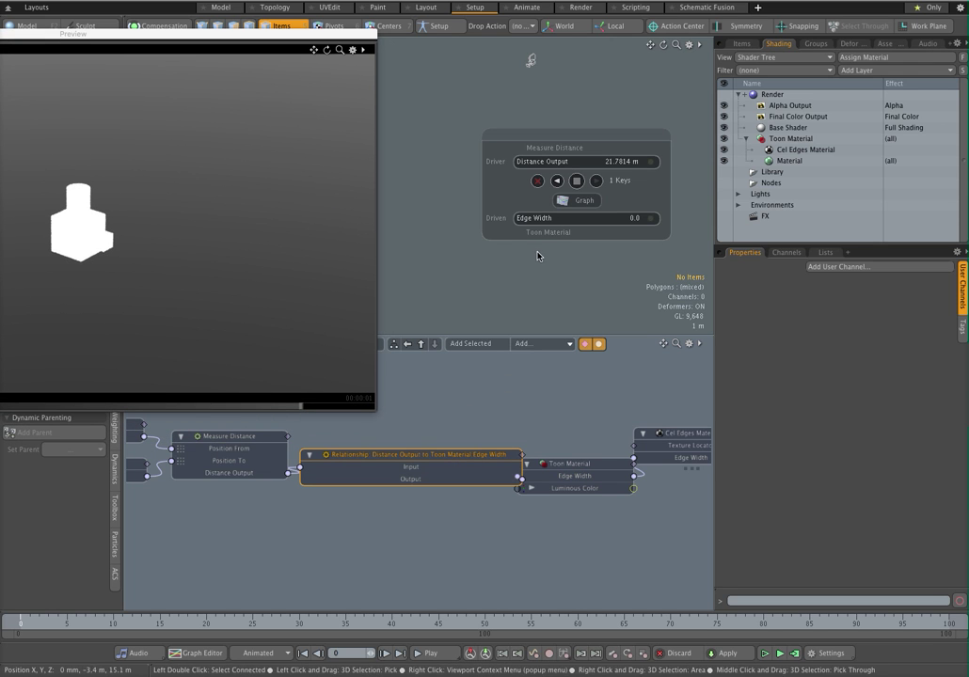
left_click_drag(83, 216, 350, 218, "ctrl+alt")
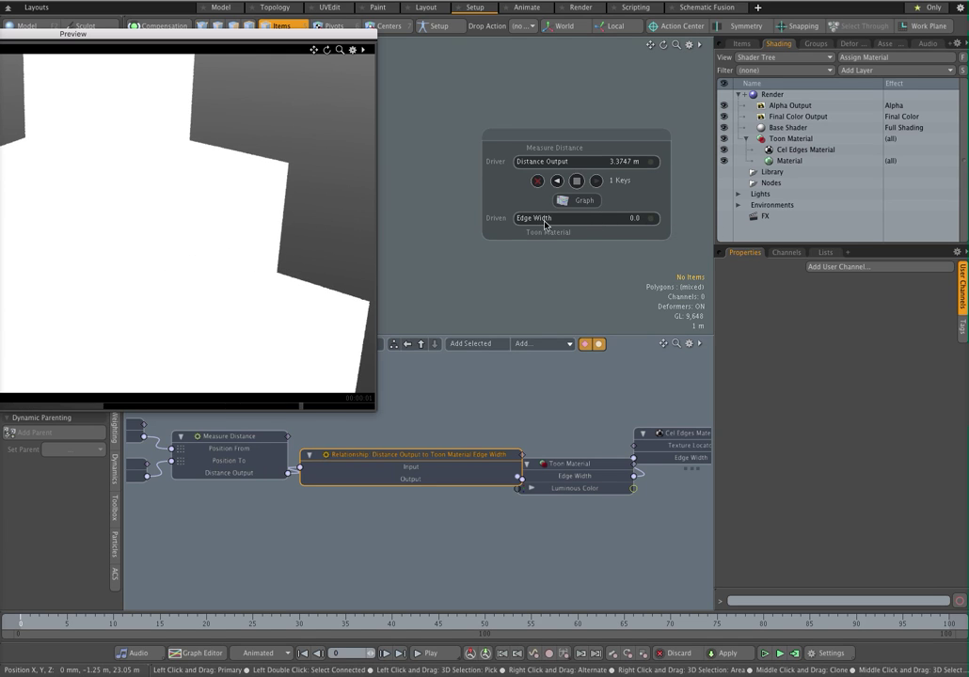
left_click(634, 218)
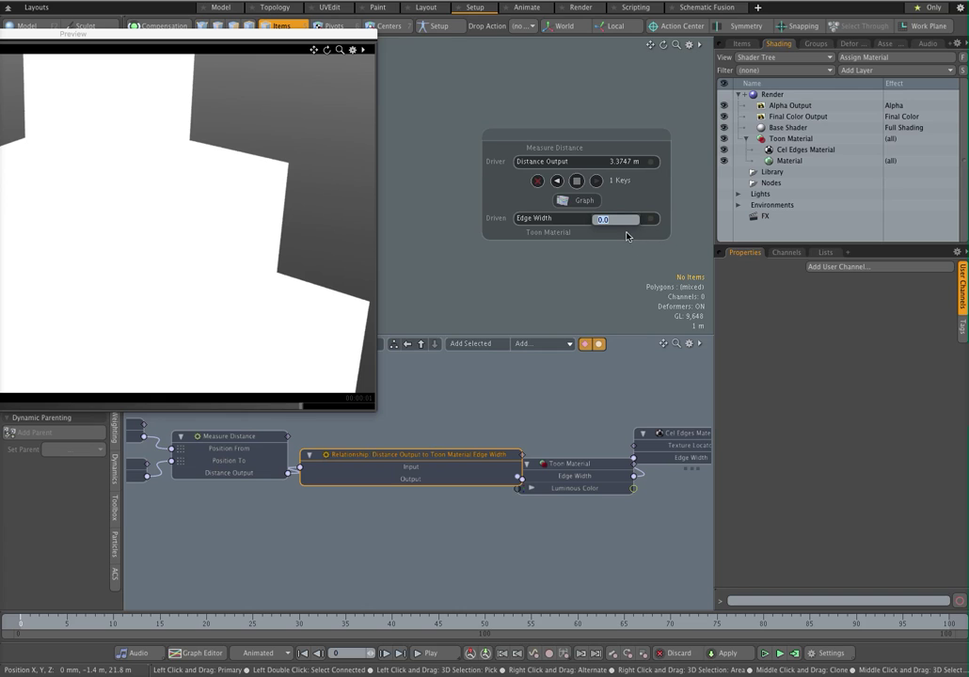
type("3")
key("Return")
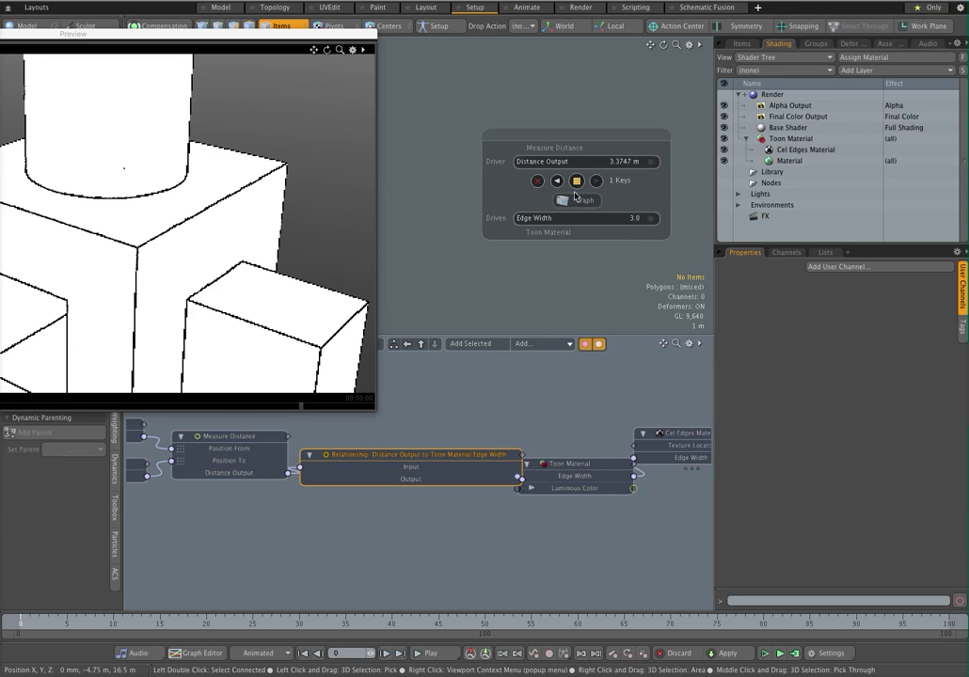
left_click(578, 181)
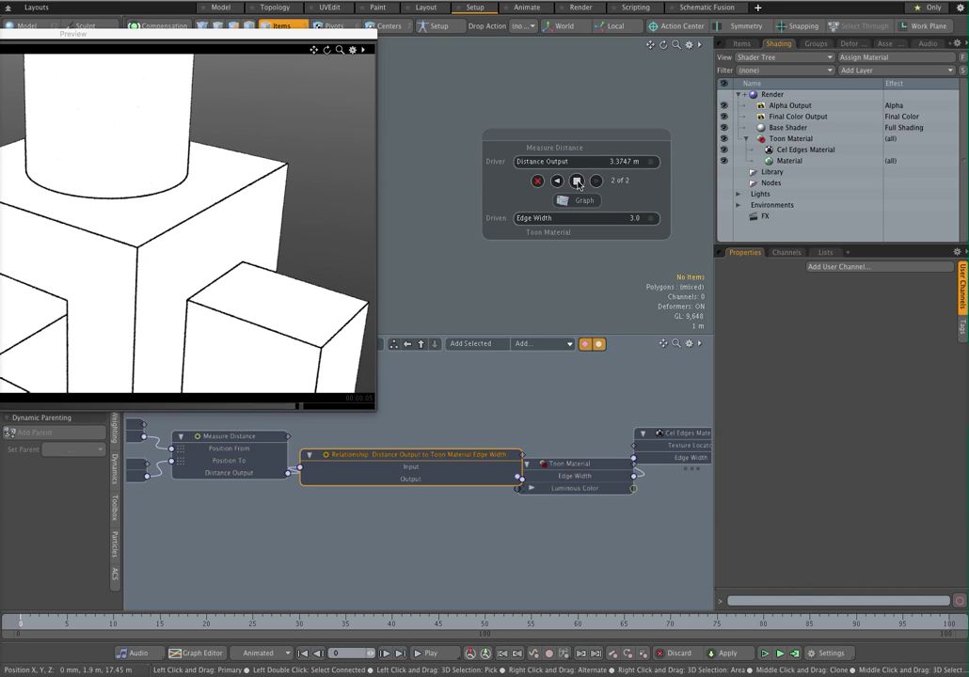
Step: Pull the camera back to about 25.3 m from the mesh and key the relationship's driven Edge Width at 1
mouse_move(279, 189)
left_mouse_down("ctrl+alt")
mouse_move(21, 253)
mouse_move(0, 268)
mouse_move(0, 310)
left_mouse_up("ctrl+alt")
left_click_drag(123, 216, 38, 235, "ctrl+alt")
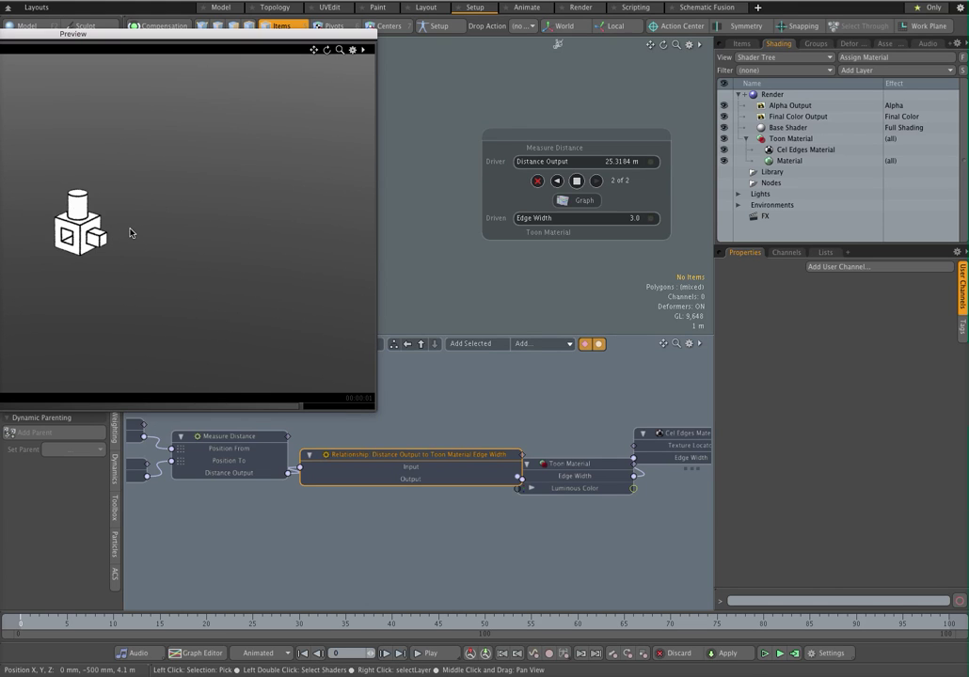
left_click(636, 222)
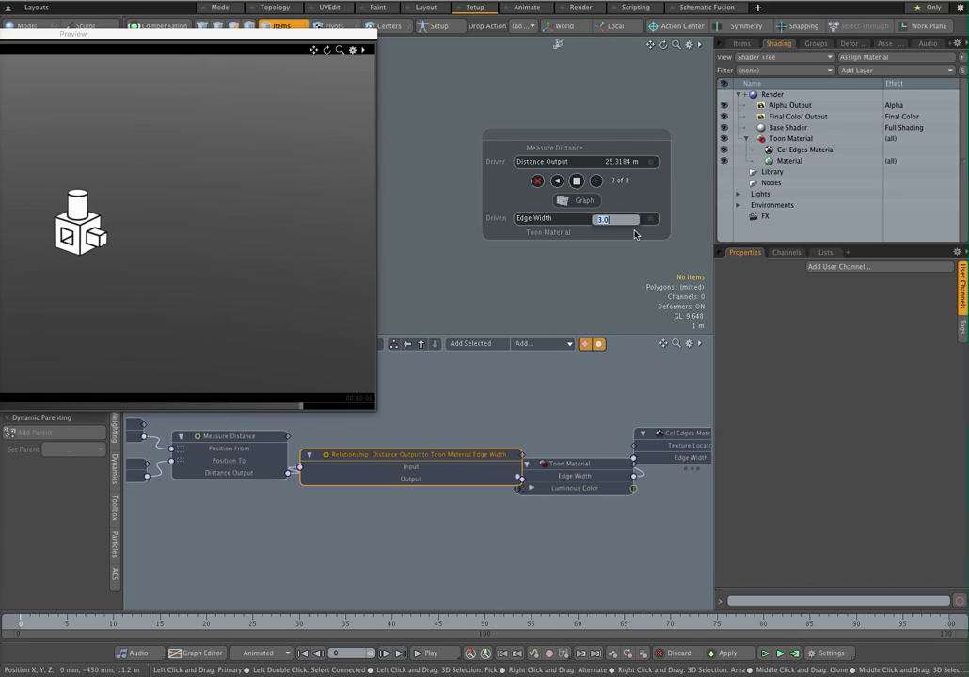
key("Return")
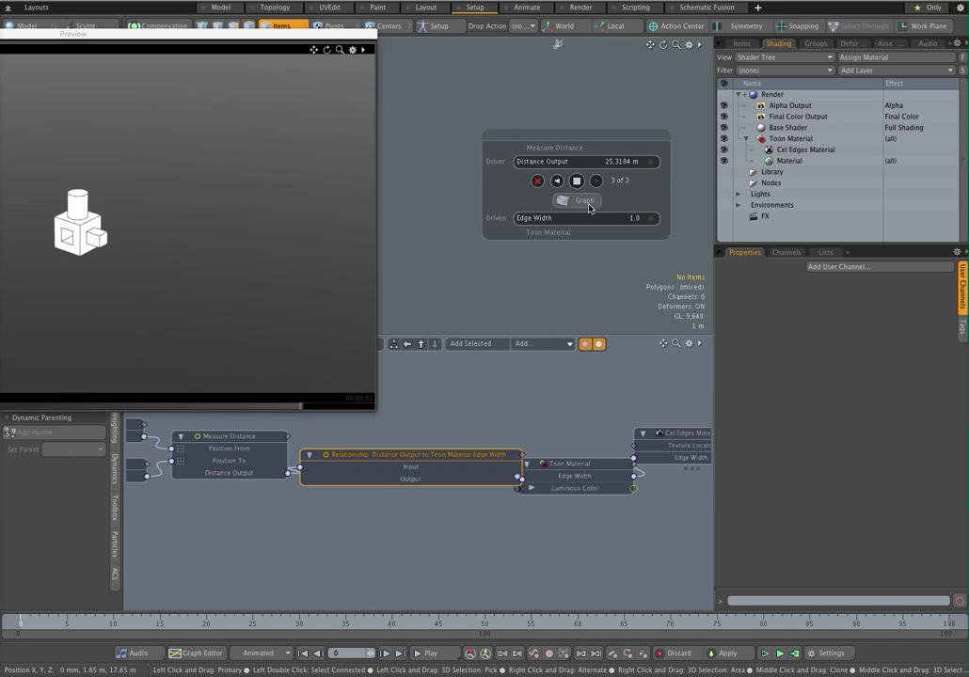
Step: Open the relationship's curve in the Graph Editor and delete the key at 0 mm
left_click(584, 200)
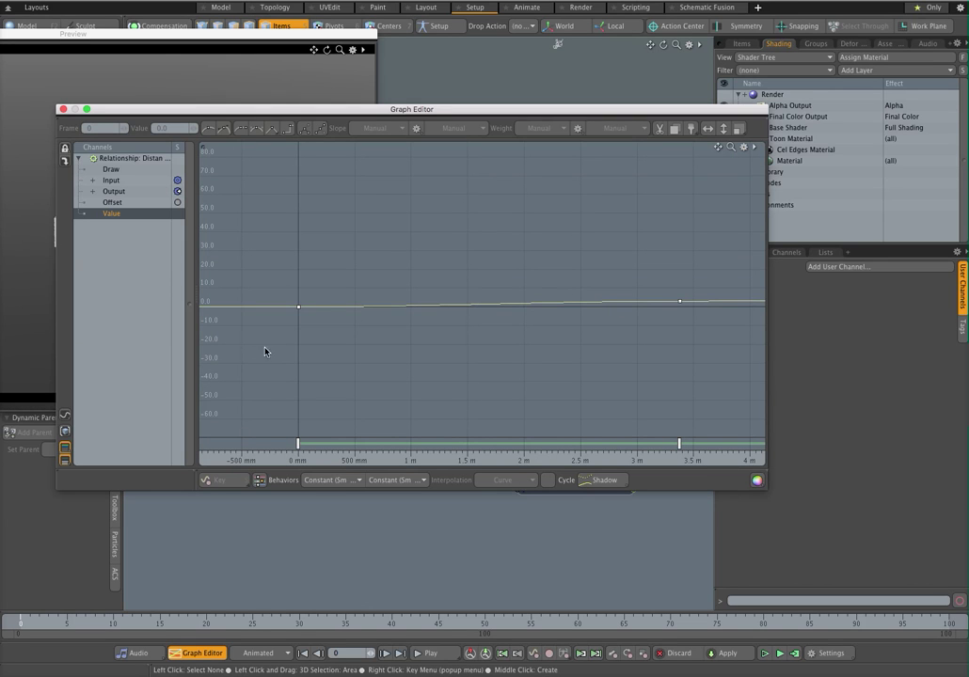
left_click_drag(264, 352, 714, 242)
key("shift+a")
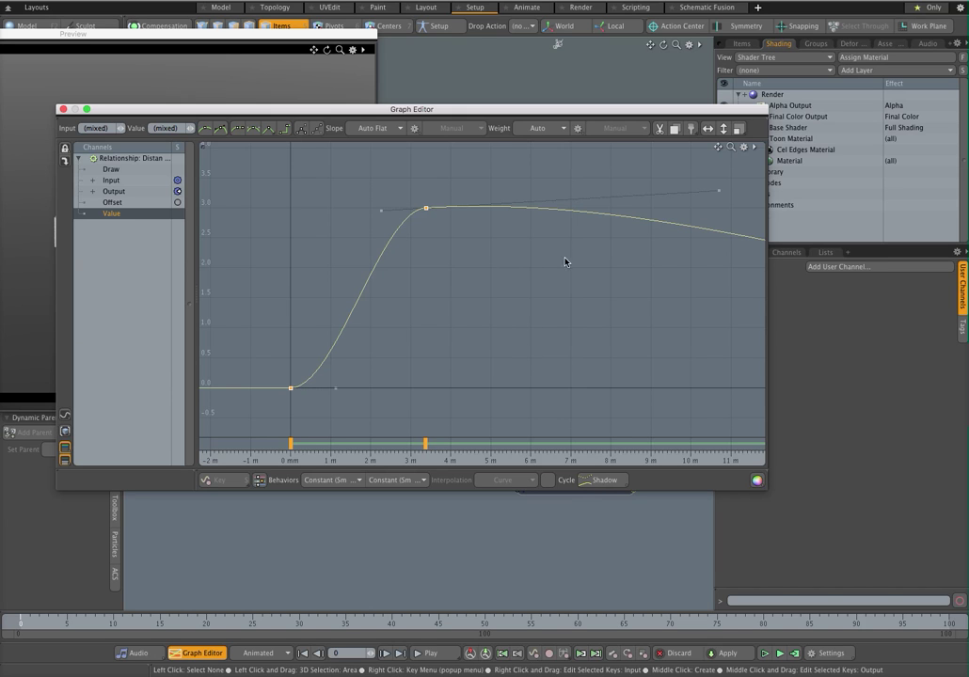
left_click_drag(732, 276, 399, 281, "alt")
left_click_drag(584, 290, 470, 275, "alt")
left_click_drag(498, 341, 563, 331, "alt")
left_click_drag(222, 397, 274, 337)
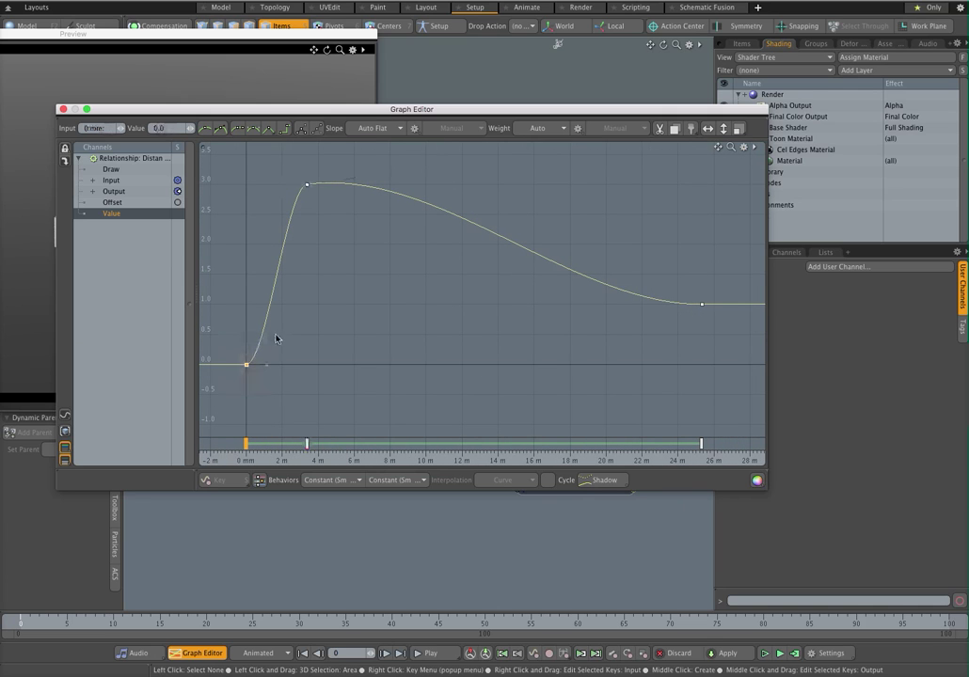
key("Delete")
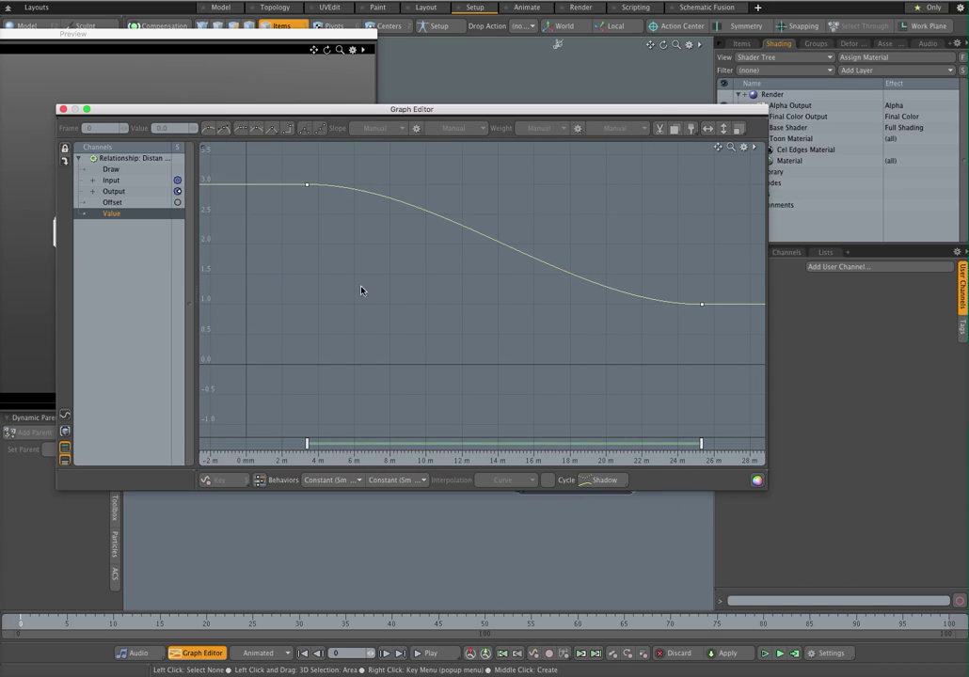
Step: Angle the outgoing tangent of the key at 3.3747 m steeply downward for a fast initial falloff, close the Graph Editor and clear the selection
left_click_drag(411, 280, 307, 311, "alt")
left_click_drag(459, 243, 349, 239, "ctrl+alt")
left_click(259, 214)
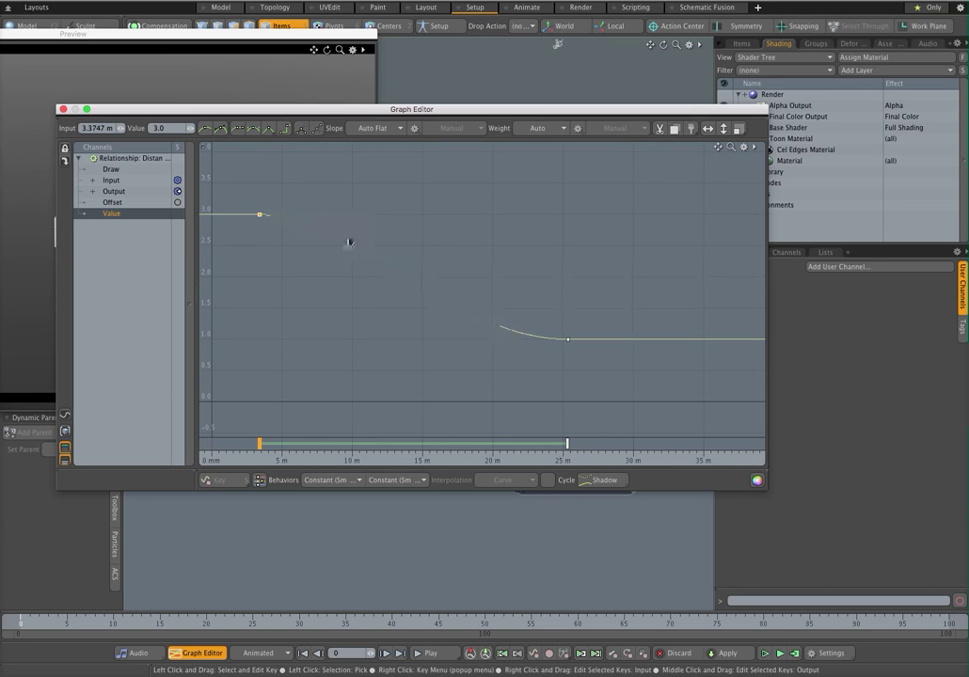
left_click_drag(269, 216, 291, 301)
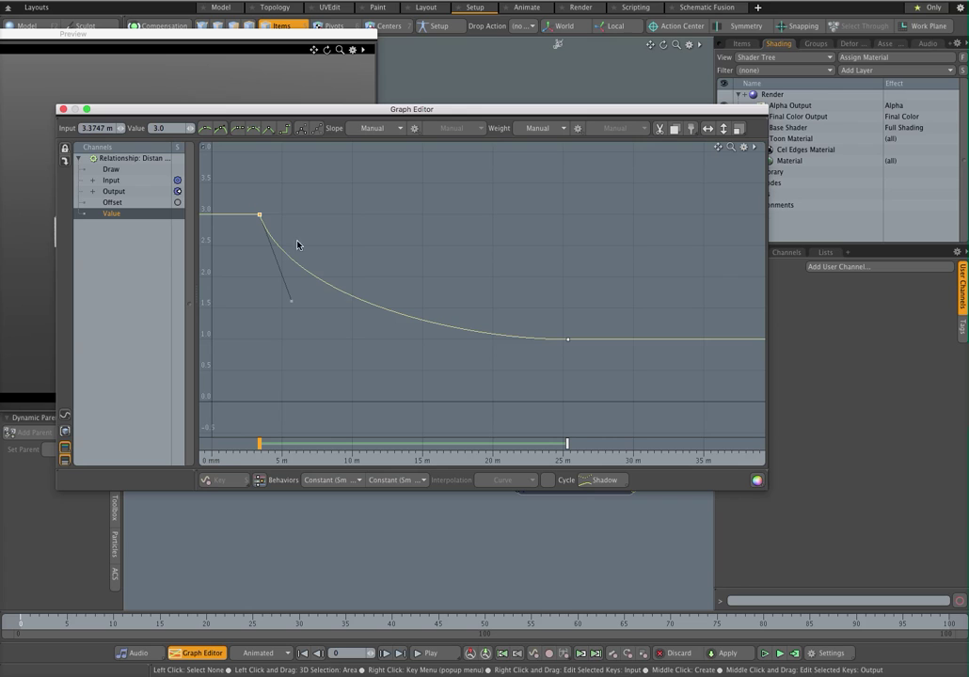
left_click(63, 110)
left_click(493, 376)
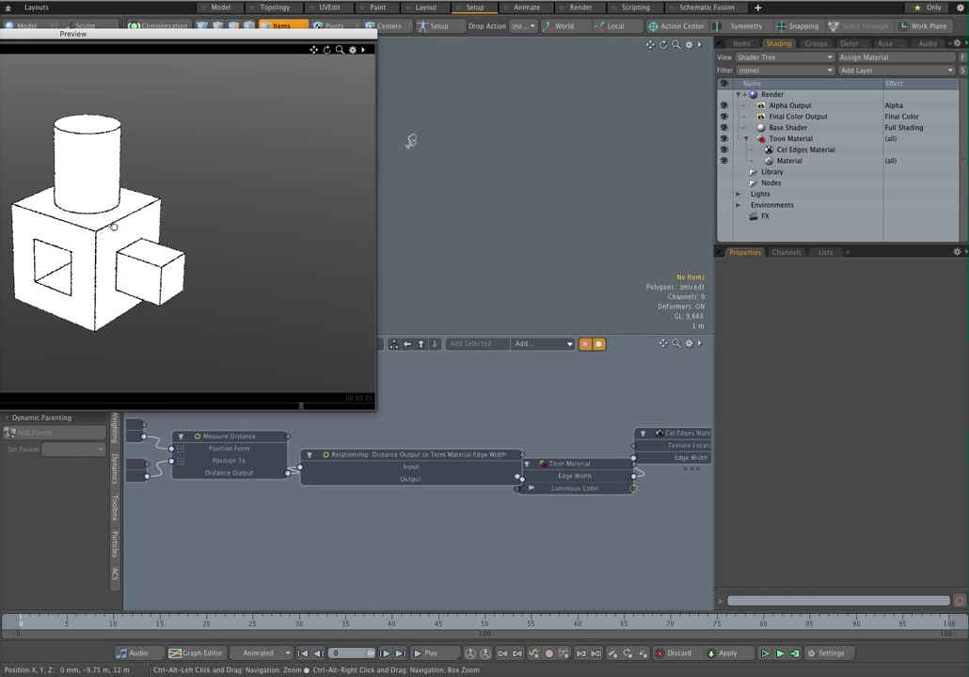
Step: Move the camera closer to and farther from the mesh in the preview to check the edge width, and view the whole node chain
left_click_drag(54, 213, 175, 223, "ctrl+alt")
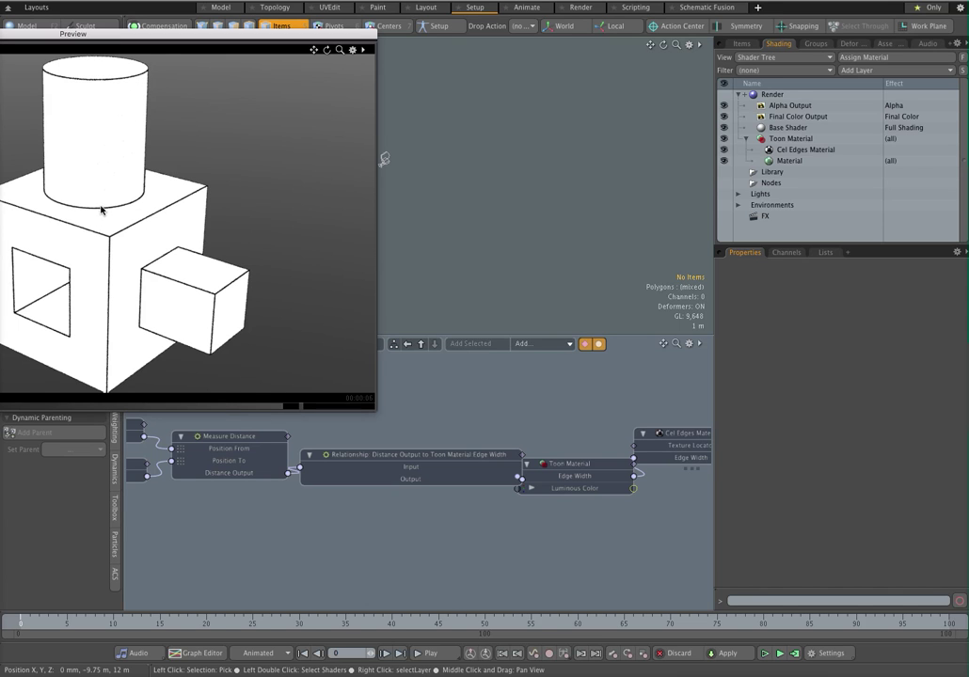
left_click_drag(92, 215, 54, 237, "ctrl+alt")
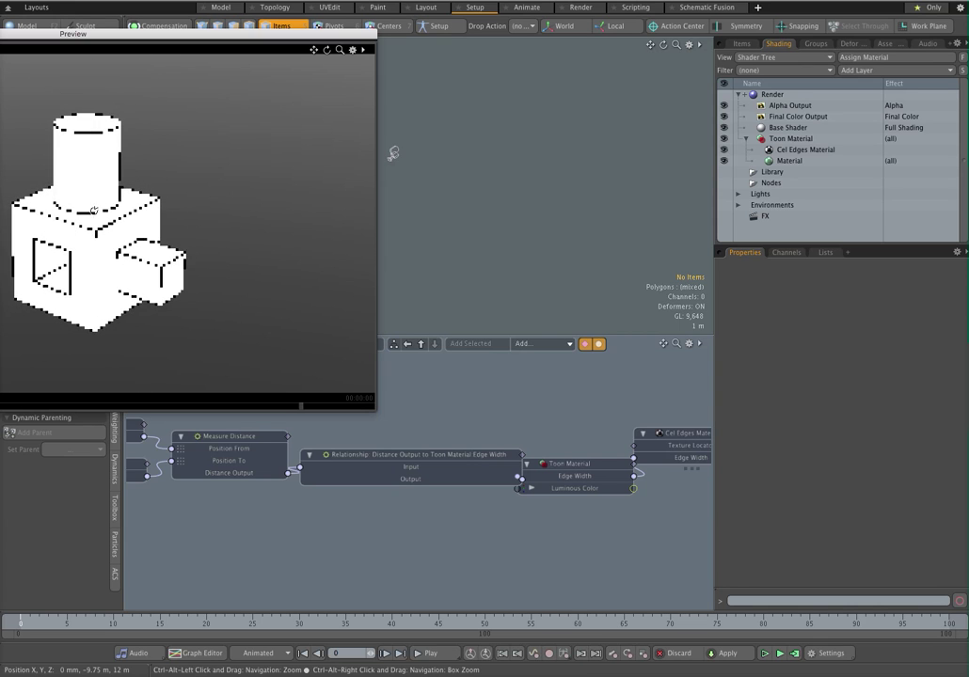
left_click_drag(107, 212, 159, 245, "alt+shift")
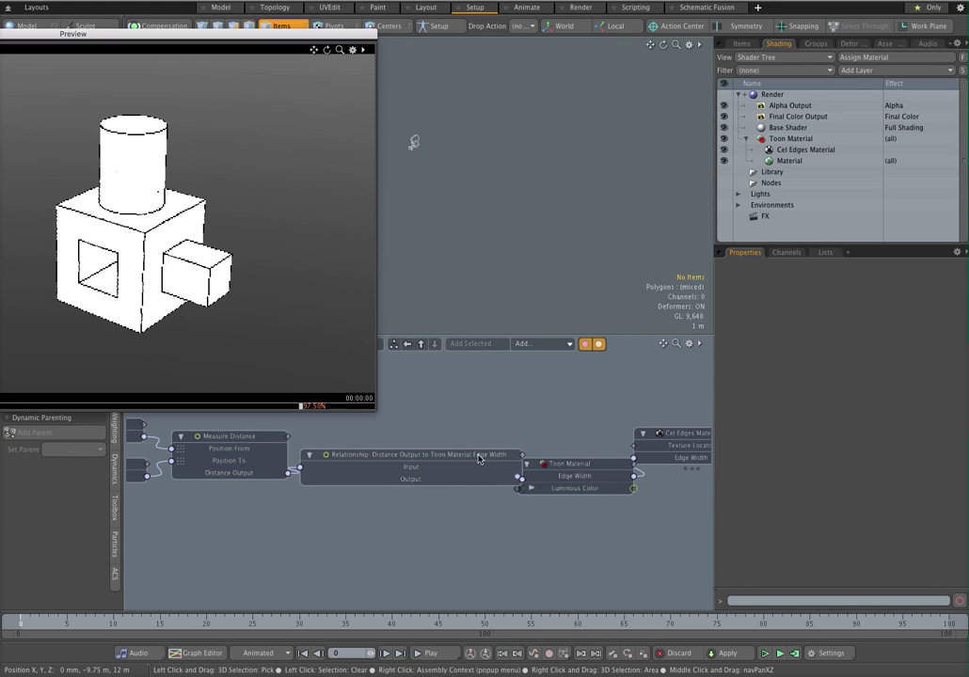
left_click_drag(426, 501, 385, 503, "ctrl+alt")
left_click_drag(489, 511, 387, 515, "alt")
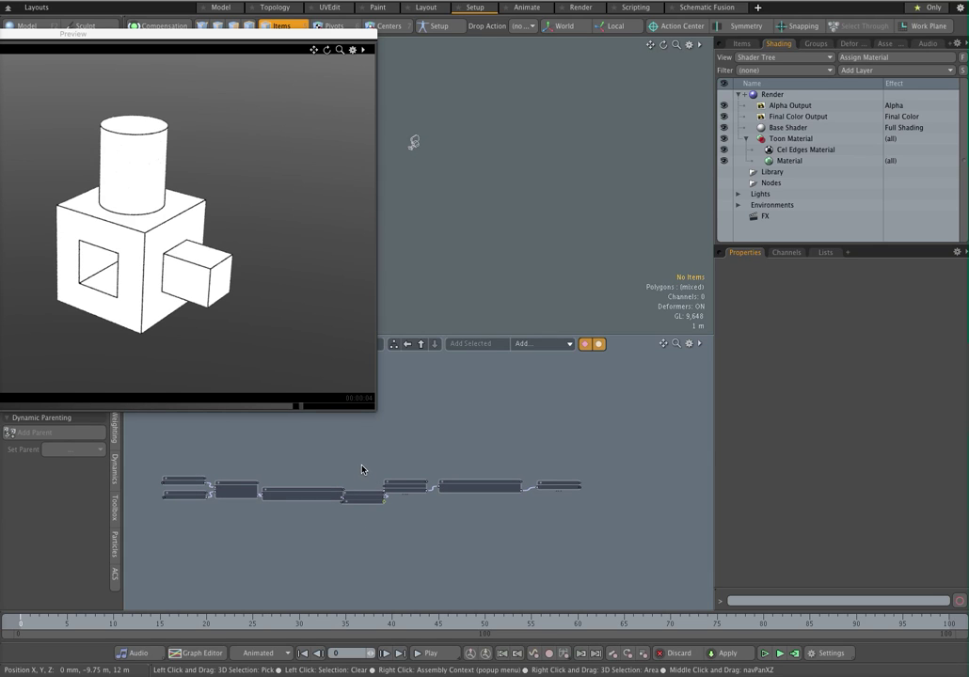